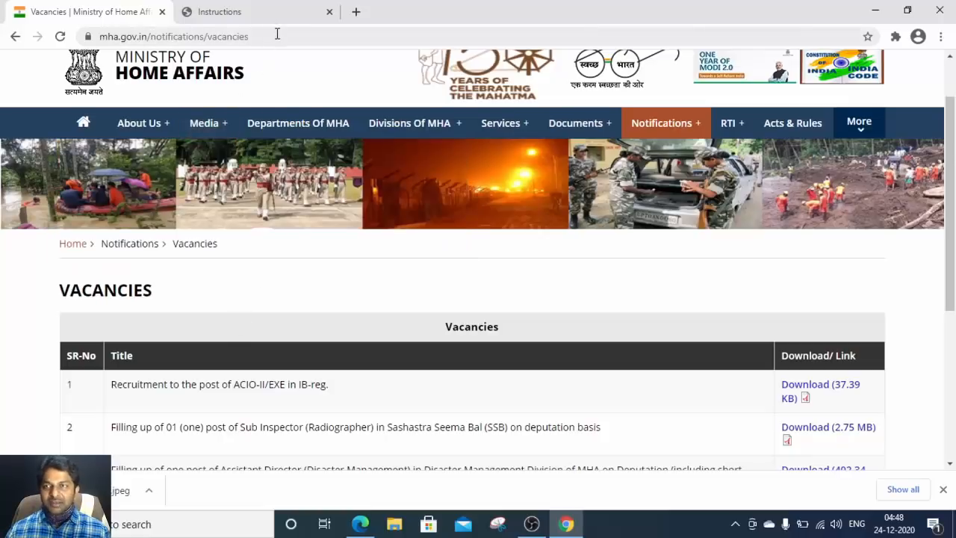
Step: Download the 37.39 KB ACIO-II/EXE recruitment notice PDF via IDM into Downloads\Documents
{"action": "mouse_move", "coordinate": [676, 125]}
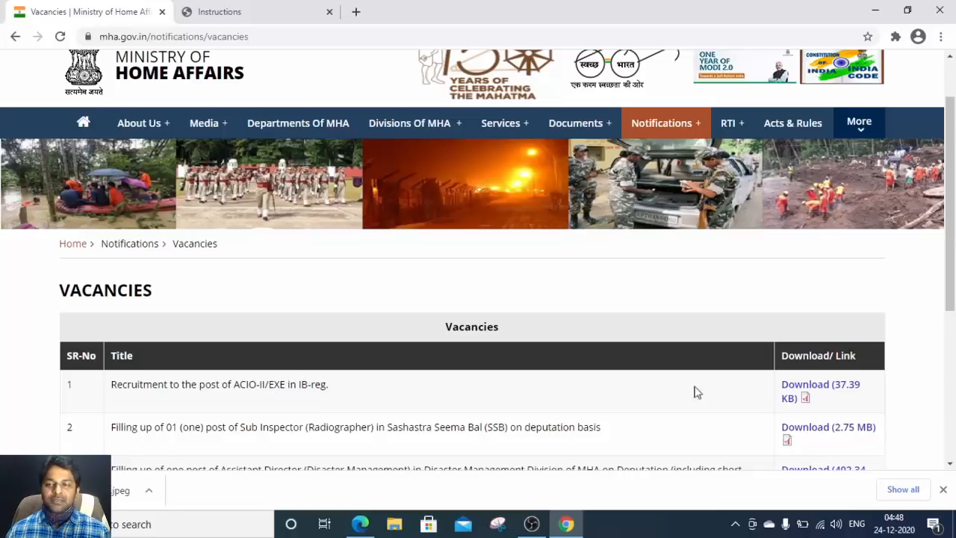
{"action": "left_click", "coordinate": [810, 394]}
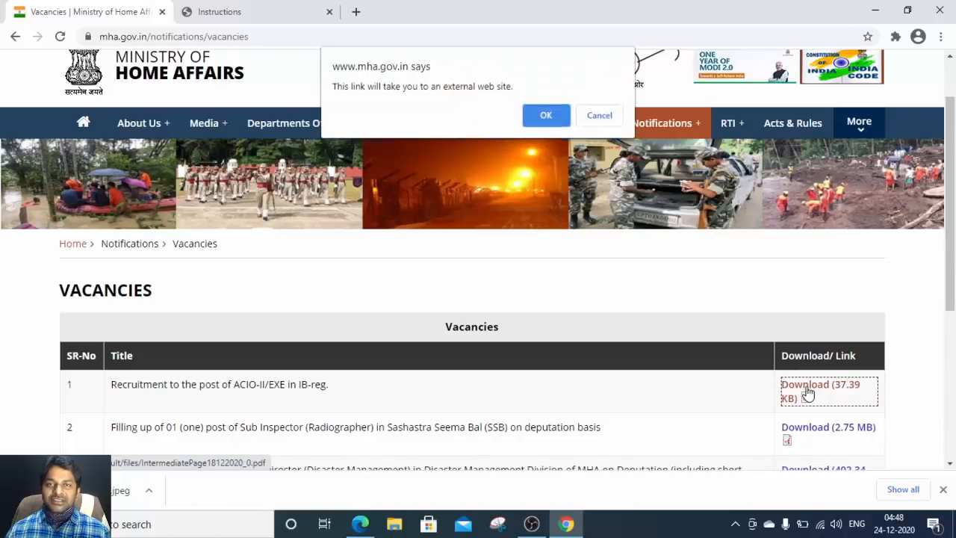
{"action": "left_click", "coordinate": [549, 114]}
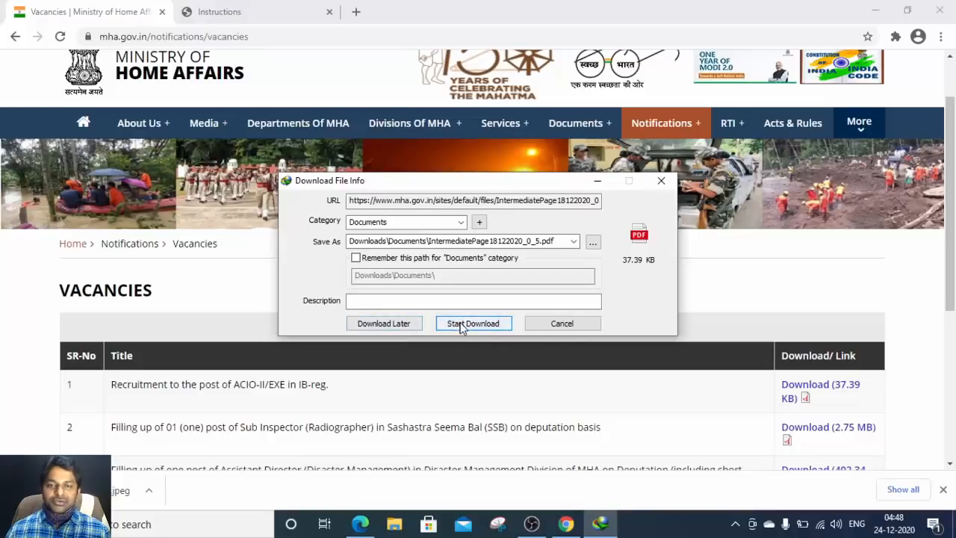
{"action": "left_click", "coordinate": [391, 322]}
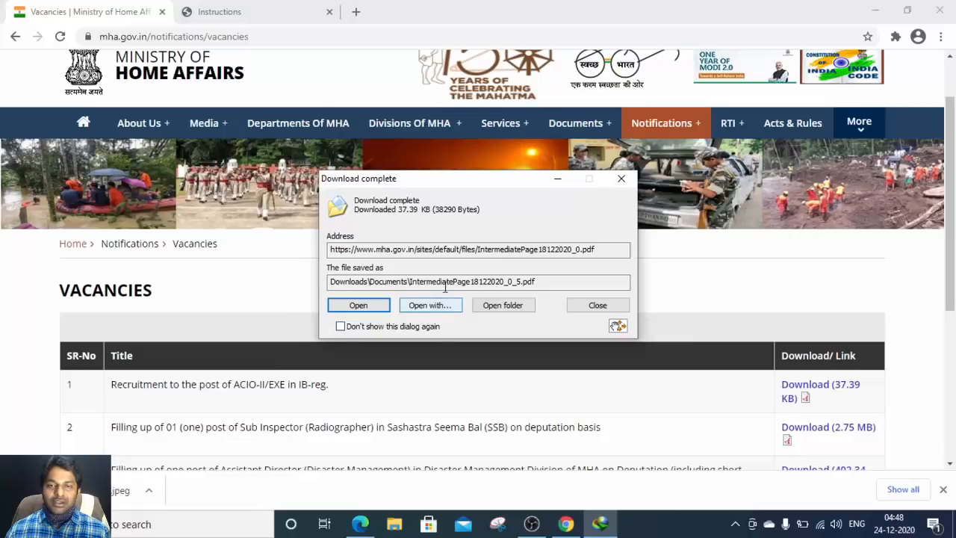
{"action": "left_click", "coordinate": [622, 179]}
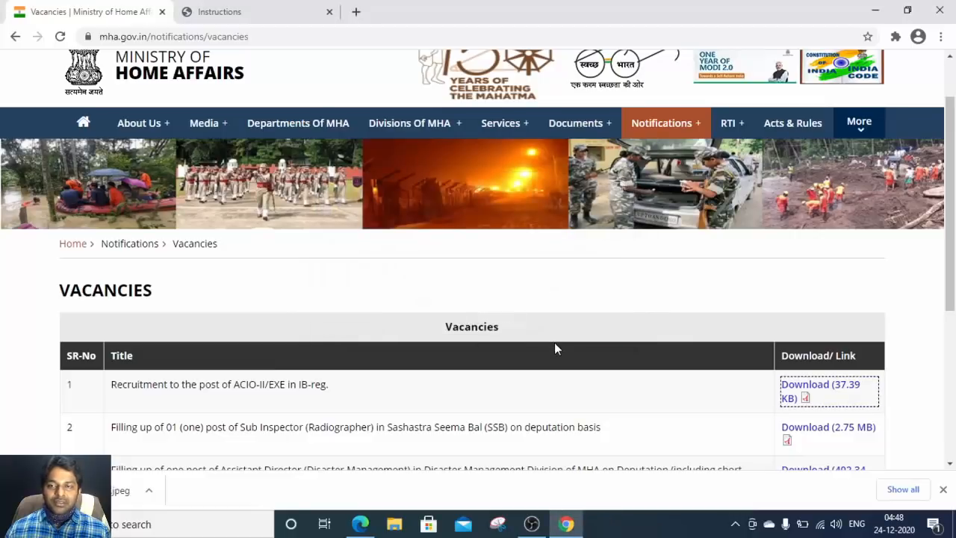
{"action": "scroll", "coordinate": [555, 342], "scroll_direction": "down", "scroll_amount": 1}
{"action": "scroll", "coordinate": [556, 347], "scroll_direction": "up", "scroll_amount": 2}
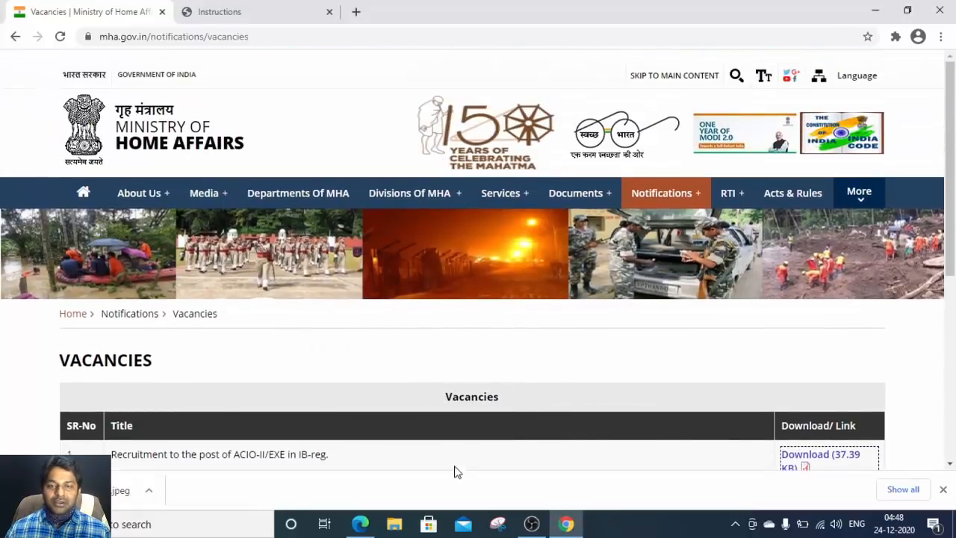
Step: Read the cdn.digialm.com portal link in the notice PDF, then return to the IB Instructions tab
{"action": "key", "text": "alt+Tab"}
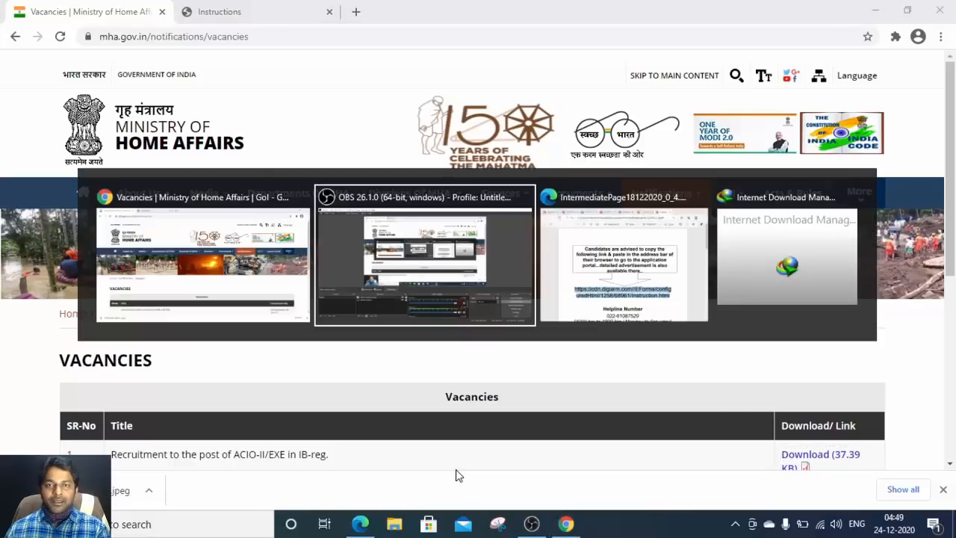
{"action": "key", "text": "alt+Tab"}
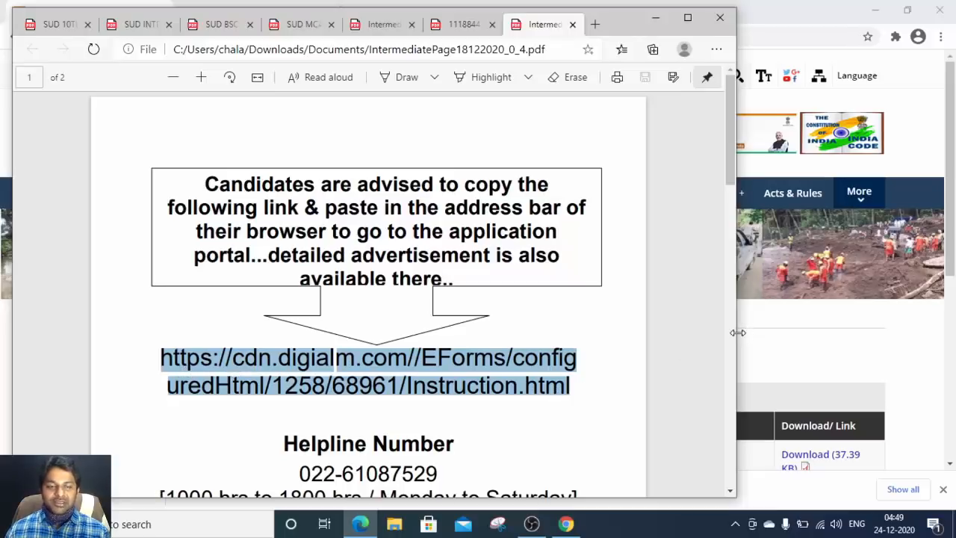
{"action": "left_click", "coordinate": [904, 347]}
{"action": "left_click", "coordinate": [247, 13]}
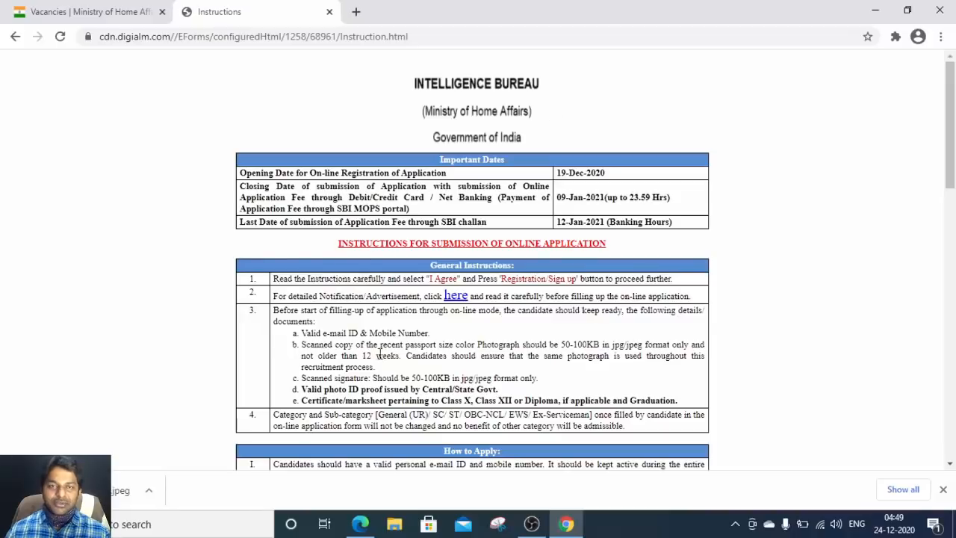
Step: Tick the I Agree declaration at the bottom of the instructions page
{"action": "scroll", "coordinate": [508, 277], "scroll_direction": "down", "scroll_amount": 15}
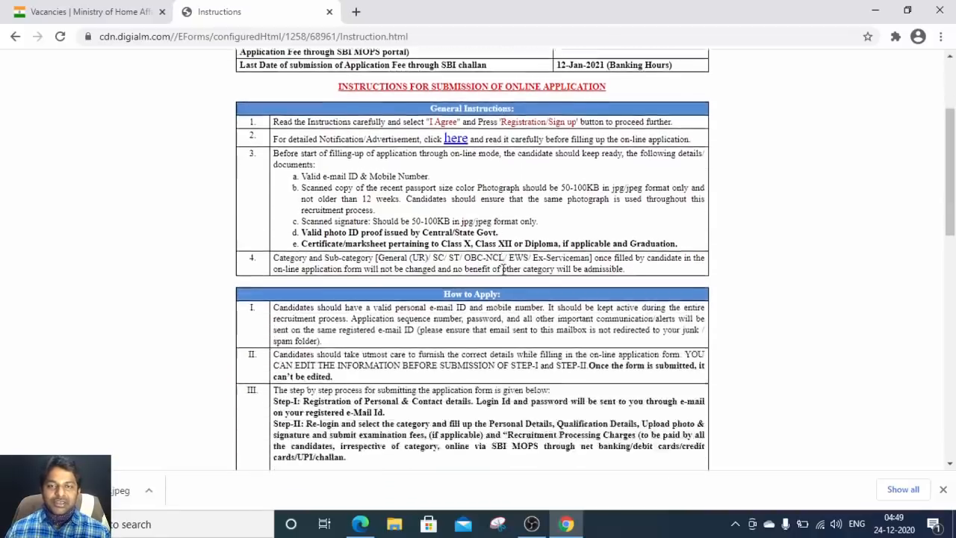
{"action": "scroll", "coordinate": [502, 267], "scroll_direction": "down", "scroll_amount": 1}
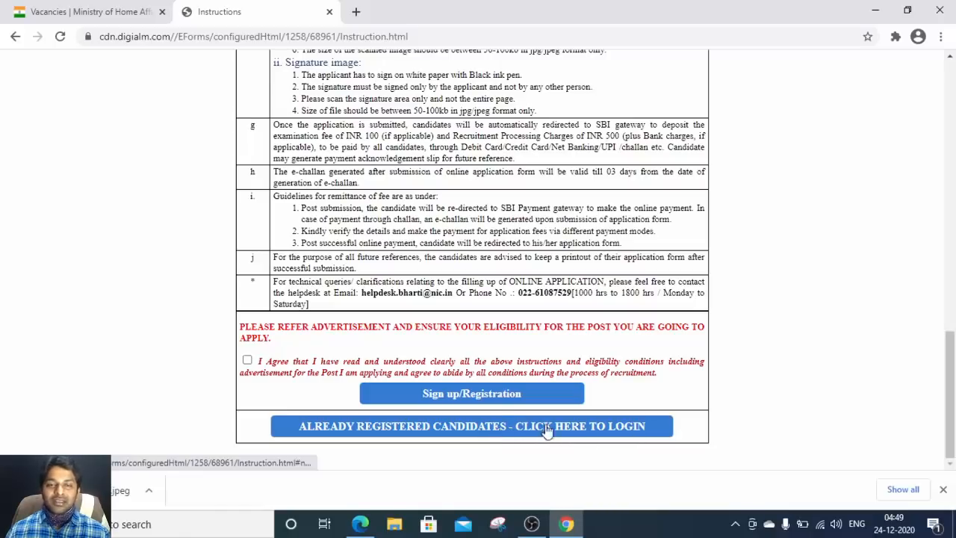
{"action": "left_click", "coordinate": [248, 360]}
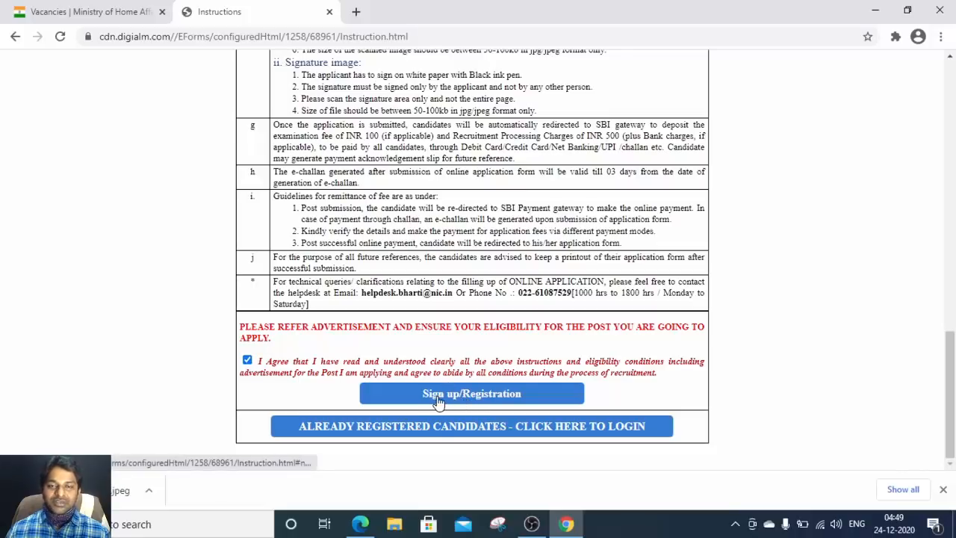
Step: Start a new Sign up/Registration, close its instruction note, and scroll to Personal Details
{"action": "left_click", "coordinate": [468, 397]}
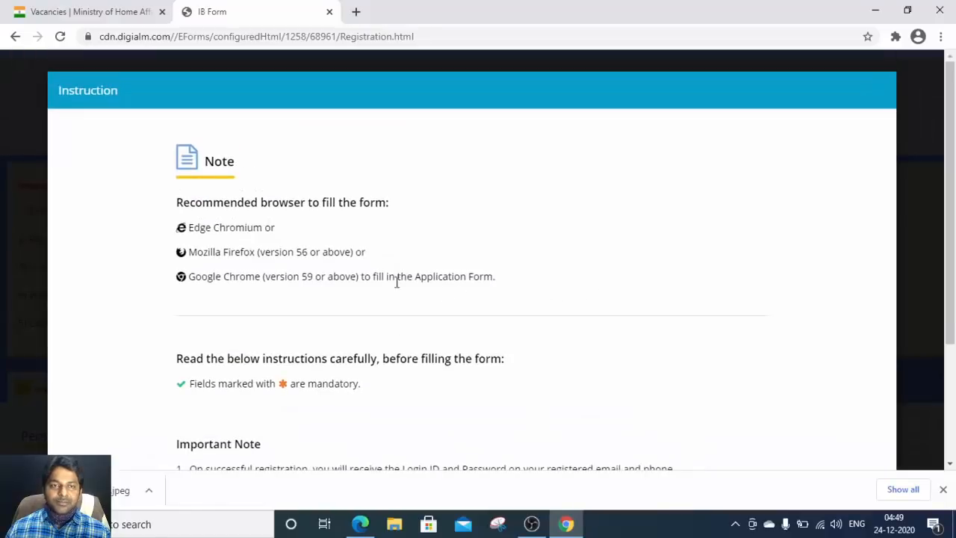
{"action": "scroll", "coordinate": [306, 254], "scroll_direction": "down", "scroll_amount": 1}
{"action": "scroll", "coordinate": [306, 254], "scroll_direction": "down", "scroll_amount": 2}
{"action": "scroll", "coordinate": [305, 252], "scroll_direction": "up", "scroll_amount": 2}
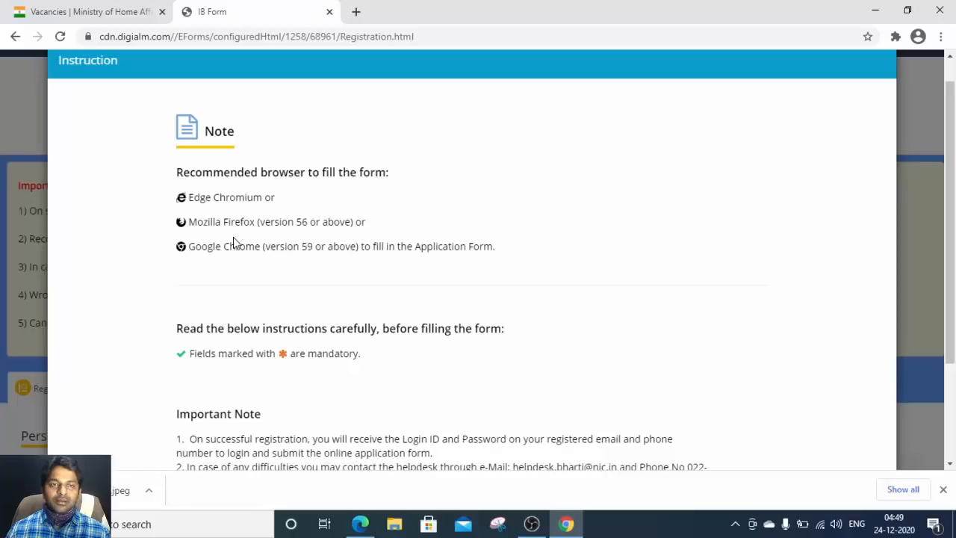
{"action": "scroll", "coordinate": [261, 266], "scroll_direction": "down", "scroll_amount": 2}
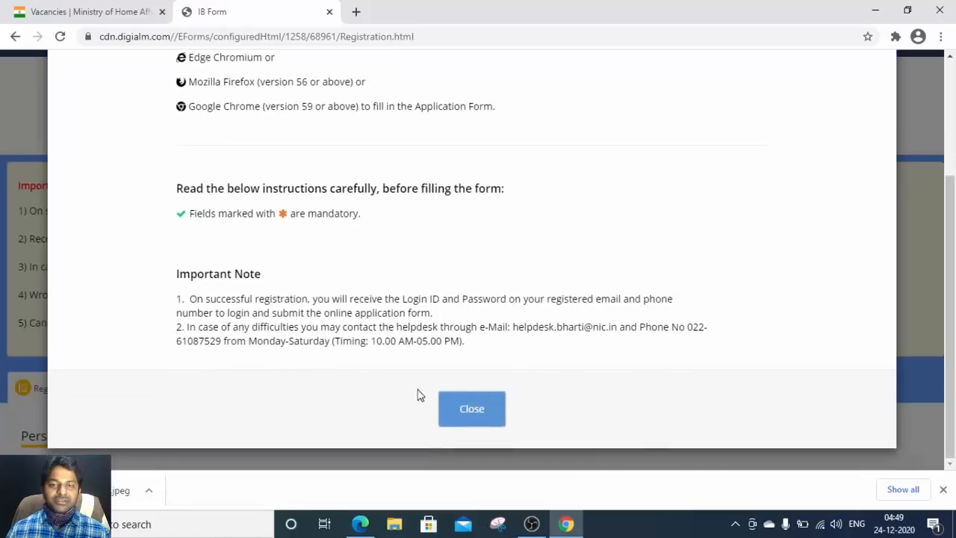
{"action": "left_click", "coordinate": [468, 409]}
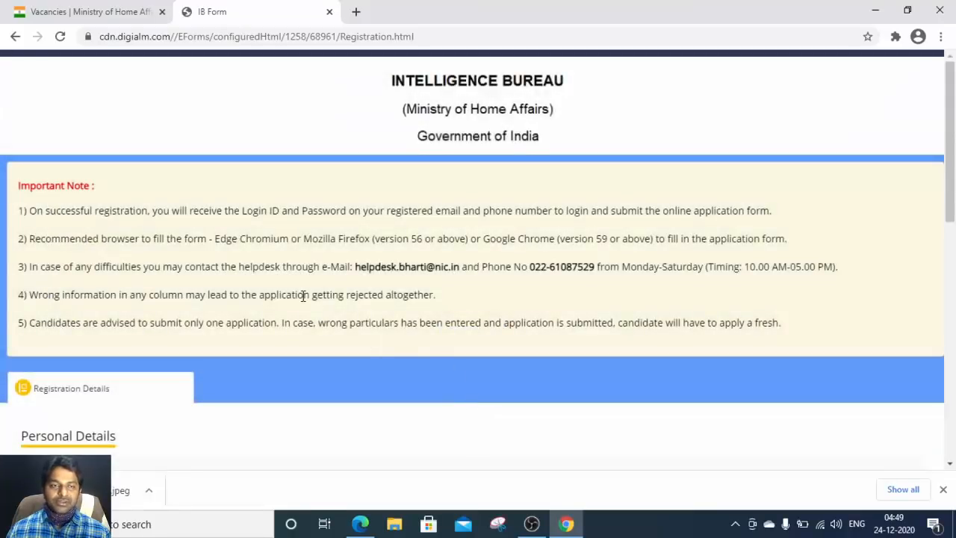
{"action": "scroll", "coordinate": [305, 295], "scroll_direction": "down", "scroll_amount": 3}
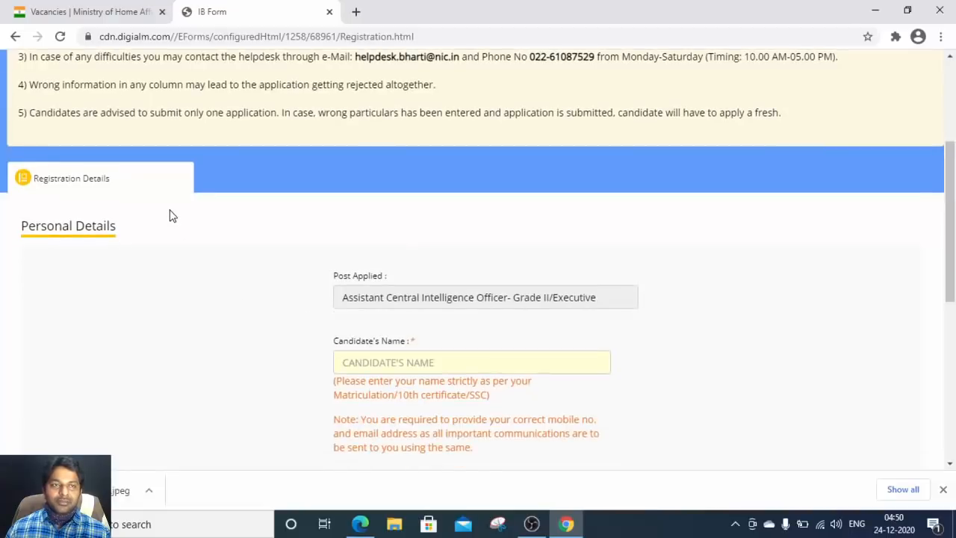
{"action": "scroll", "coordinate": [171, 214], "scroll_direction": "down", "scroll_amount": 1}
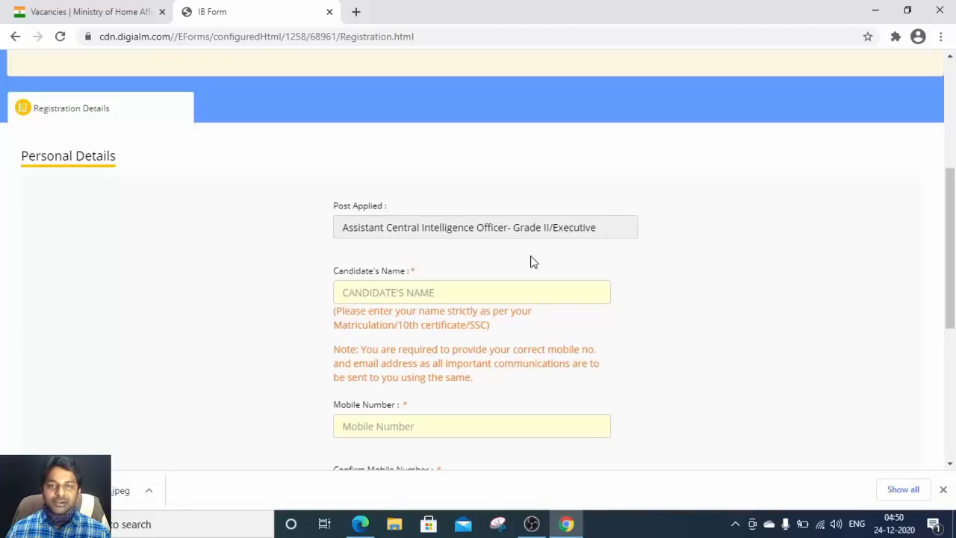
{"action": "scroll", "coordinate": [529, 261], "scroll_direction": "down", "scroll_amount": 2}
Step: Enter the candidate's full name, checking its spelling against the 10th certificate PDF
{"action": "left_click", "coordinate": [404, 154]}
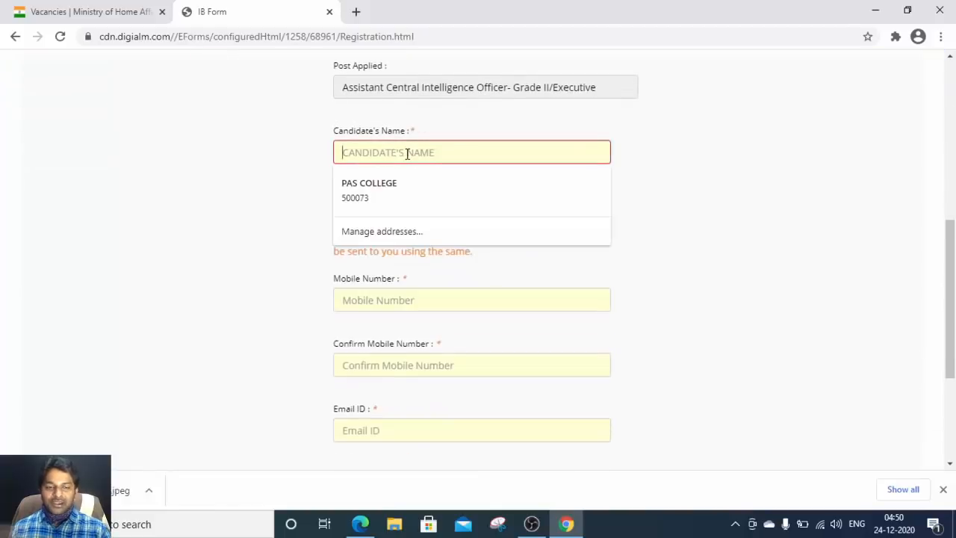
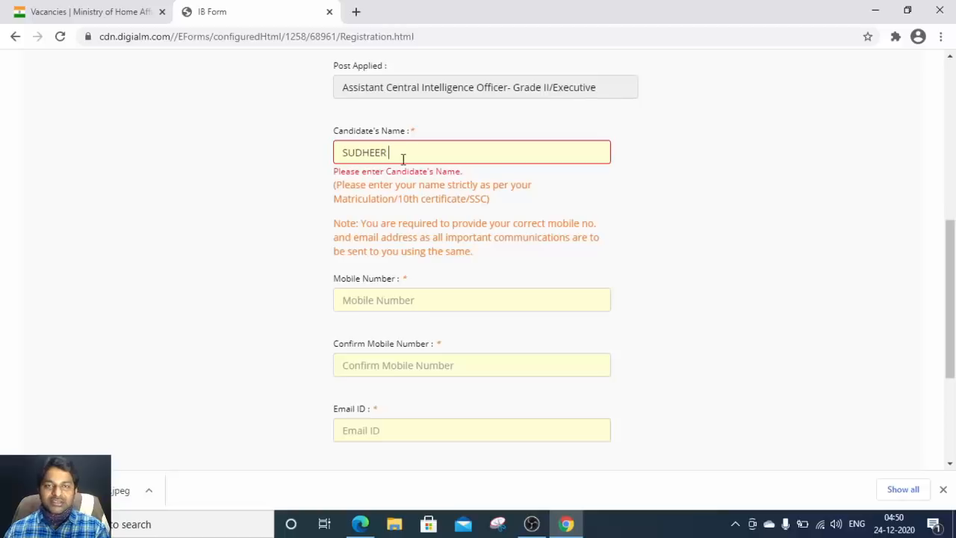
{"action": "key", "text": "alt+Tab"}
{"action": "left_click", "coordinate": [61, 24]}
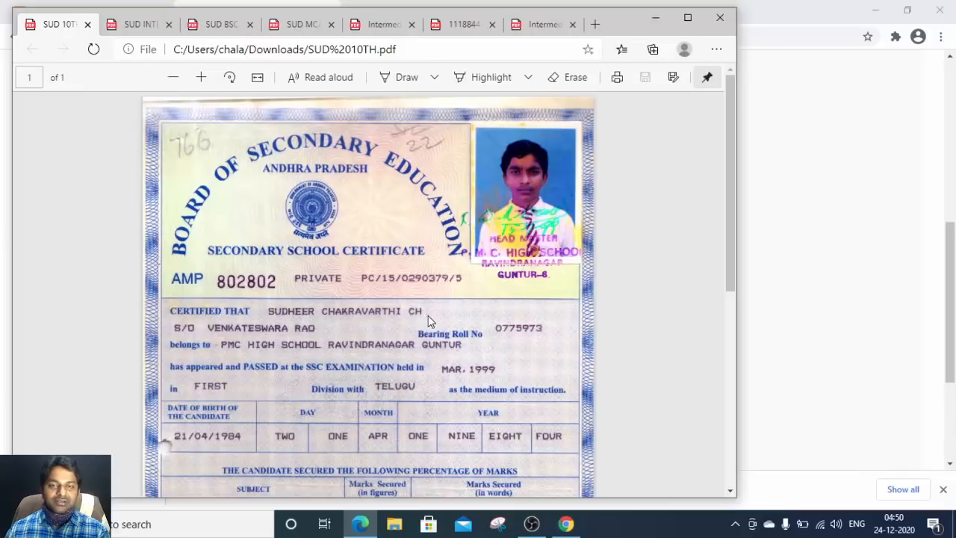
{"action": "key", "text": "alt+Tab"}
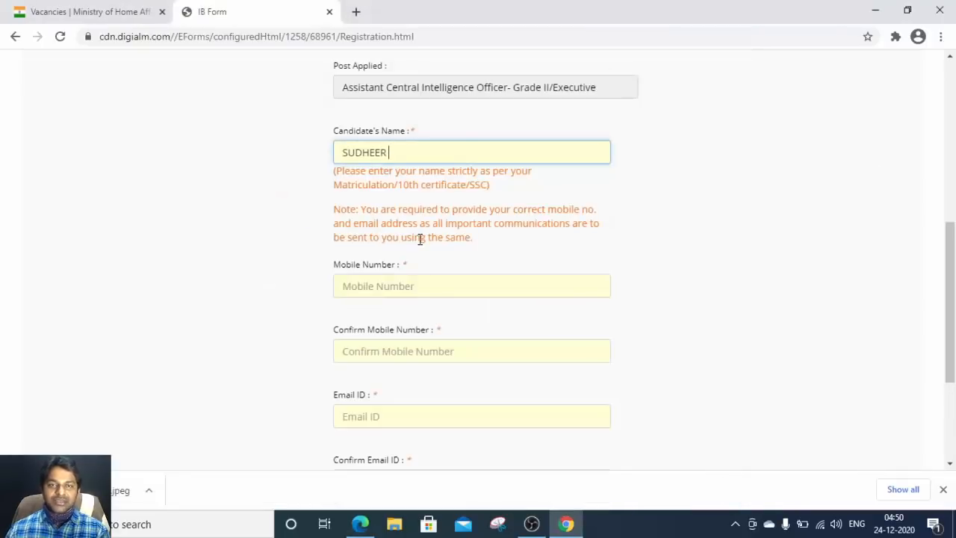
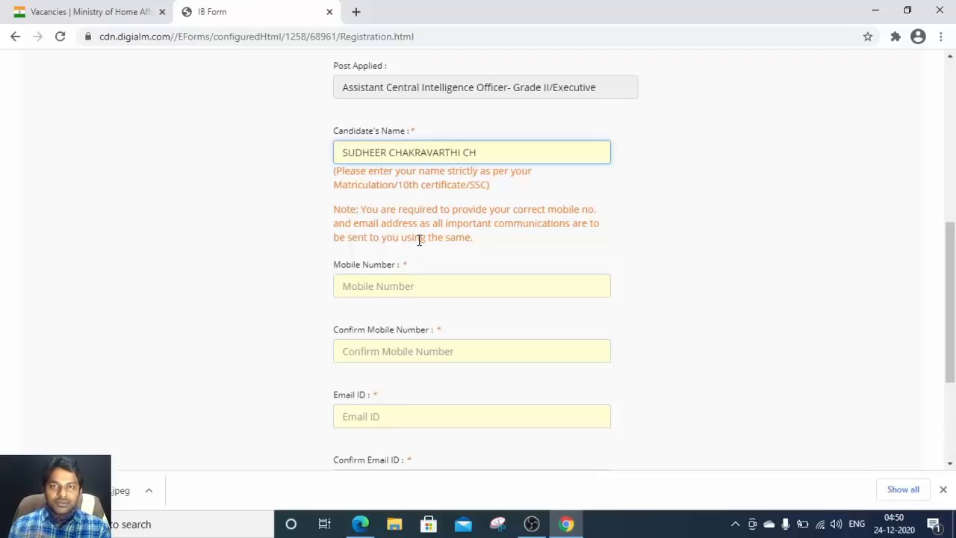
{"action": "key", "text": "alt+Tab"}
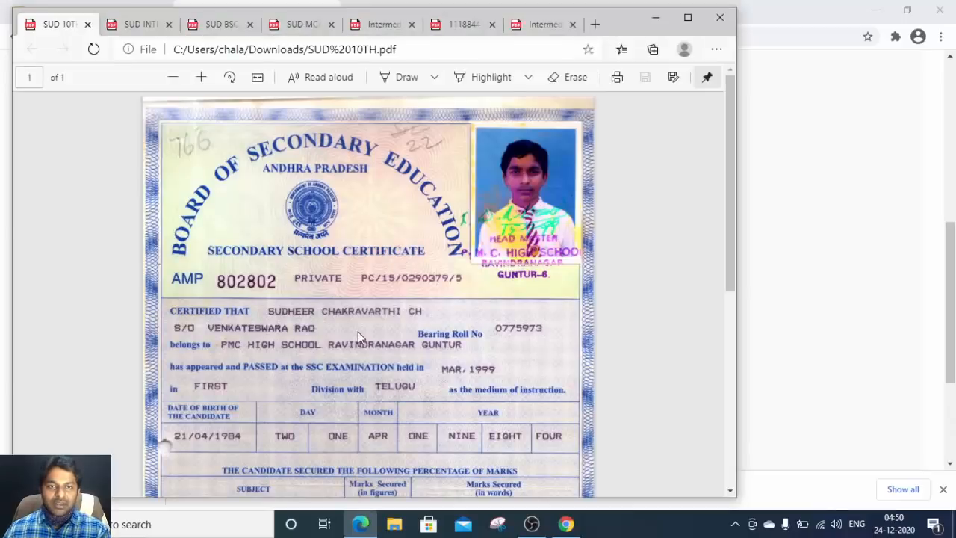
{"action": "key", "text": "alt+Tab"}
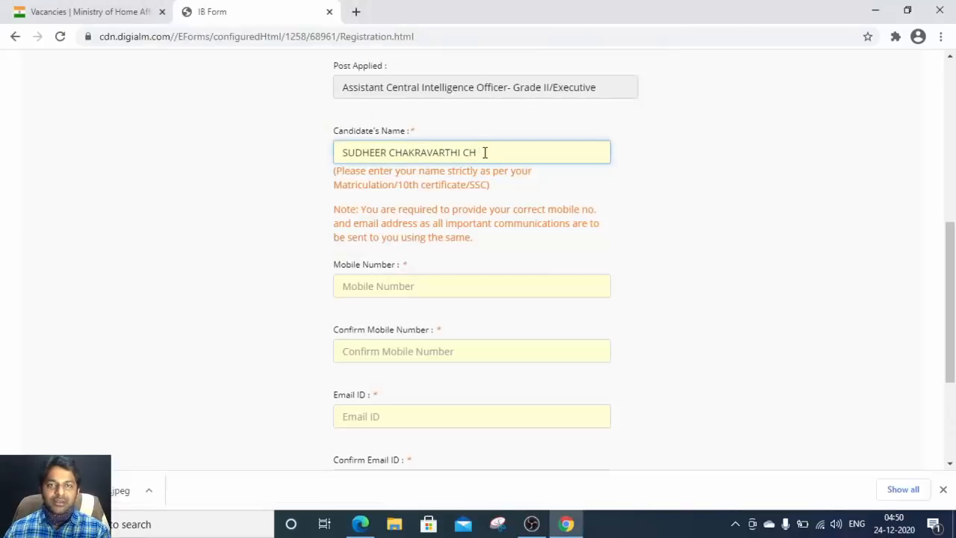
Step: Enter the candidate's mobile number in both Mobile Number and Confirm Mobile Number
{"action": "scroll", "coordinate": [478, 184], "scroll_direction": "down", "scroll_amount": 1}
{"action": "left_click", "coordinate": [442, 147]}
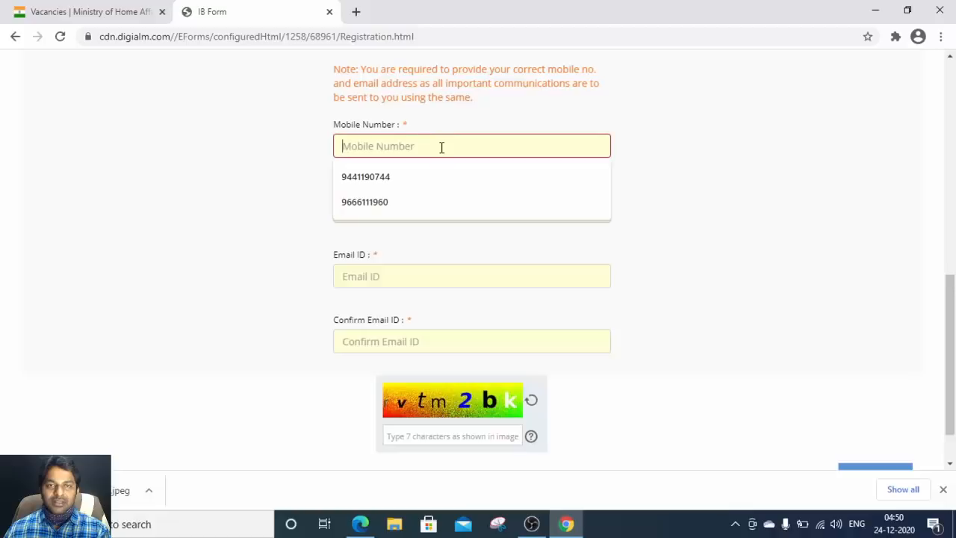
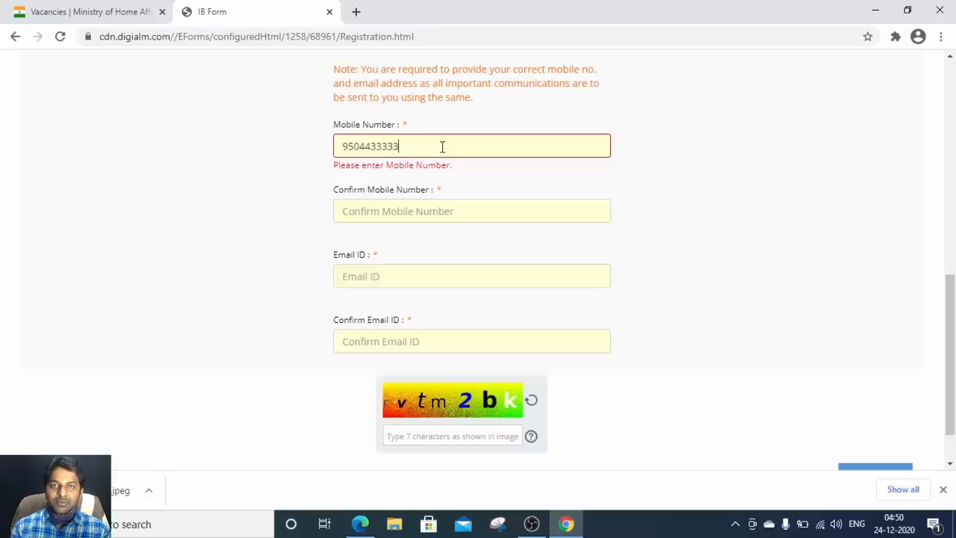
{"action": "key", "text": "Tab"}
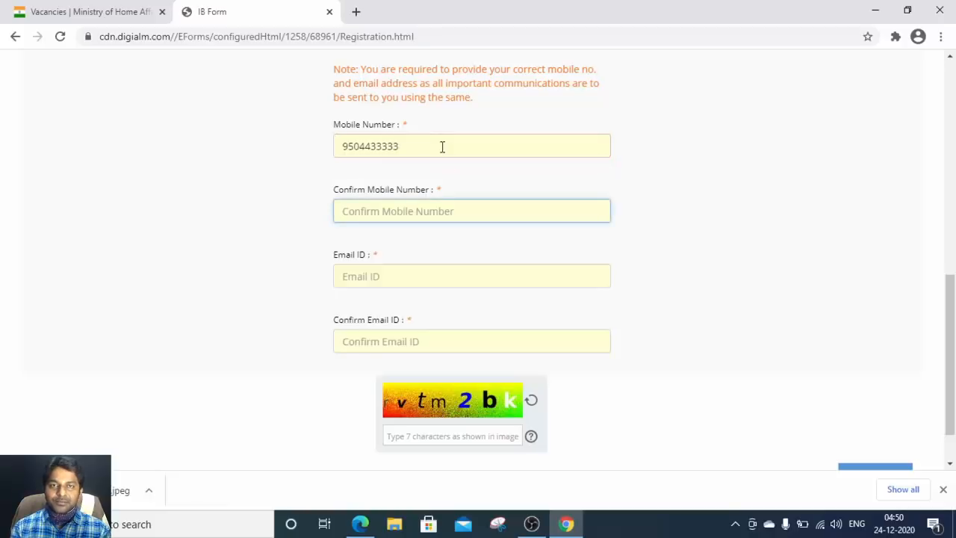
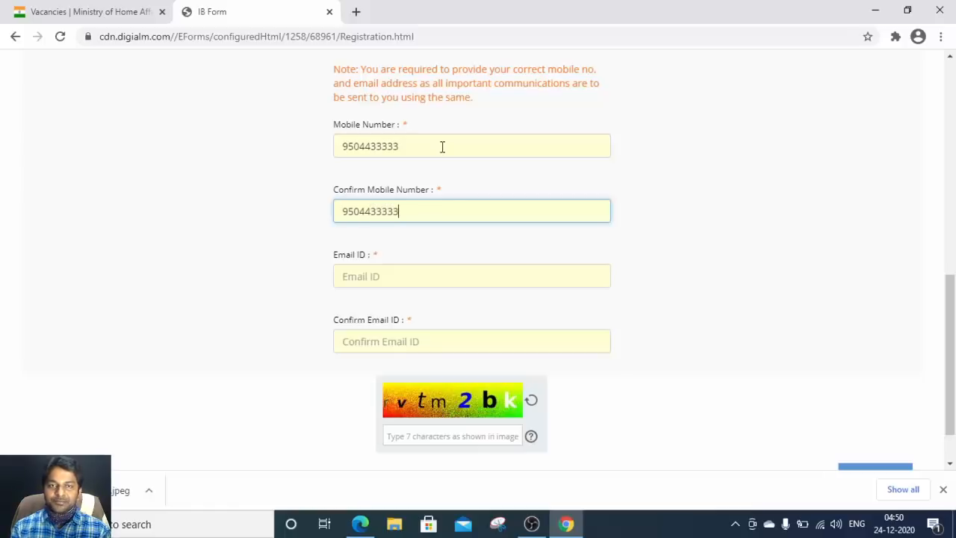
Step: Type the candidate's e-mail address in Email ID, fixing a typo, then in Confirm Email ID
{"action": "key", "text": "Tab"}
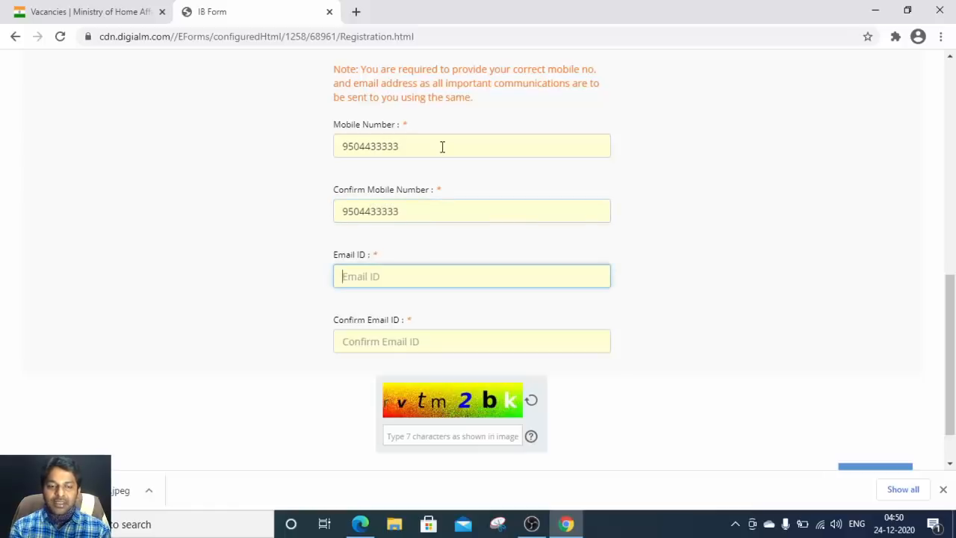
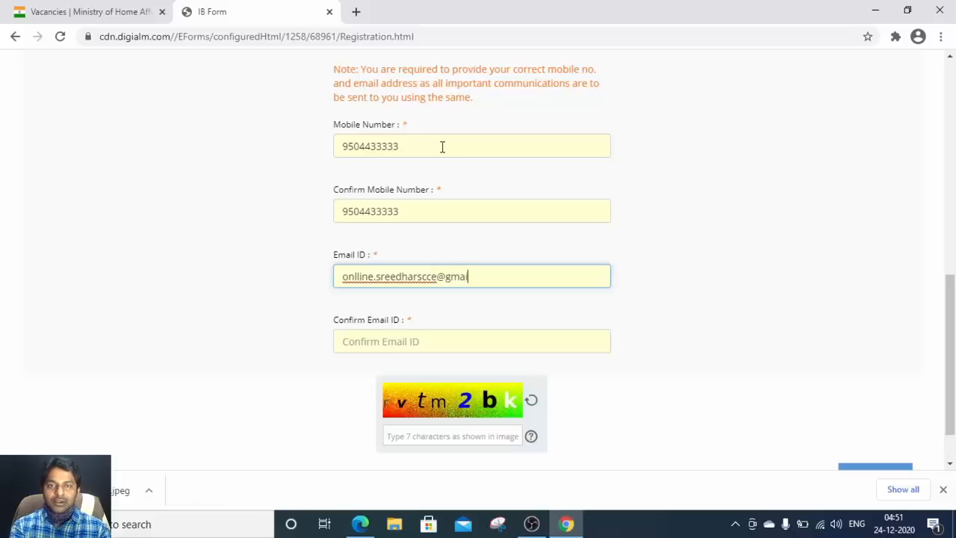
{"action": "key", "text": "Tab"}
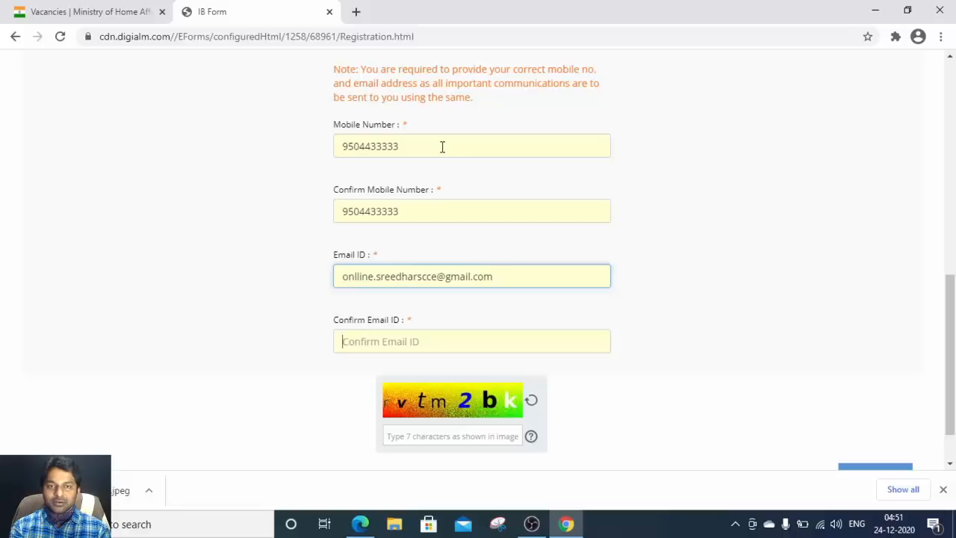
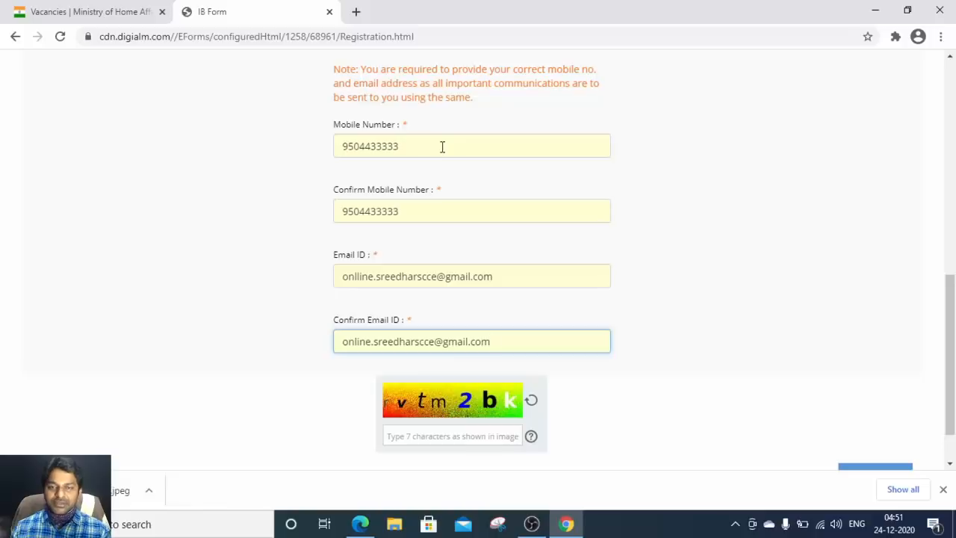
Step: Enter the captcha characters shown in the image and scroll down to the Submit button
{"action": "left_click", "coordinate": [420, 436]}
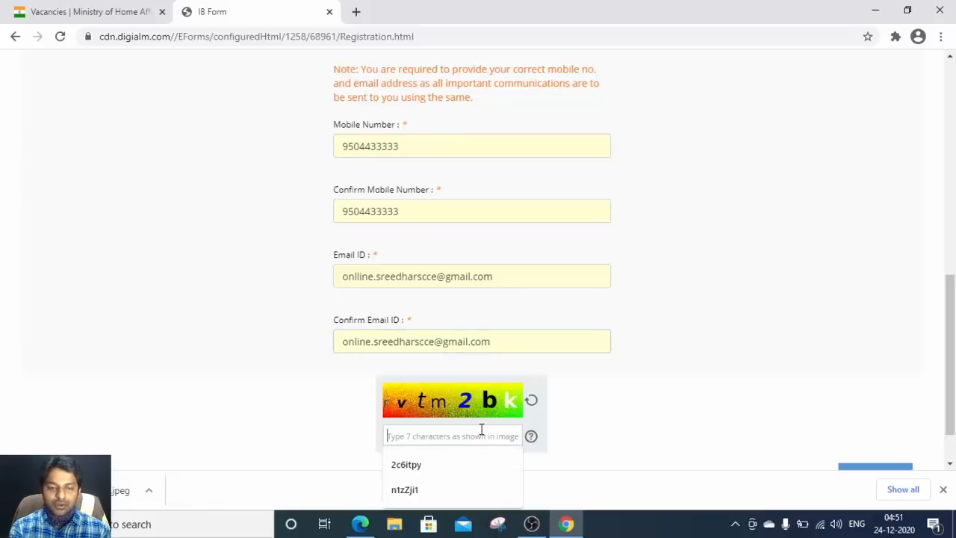
{"action": "type", "text": "vt"}
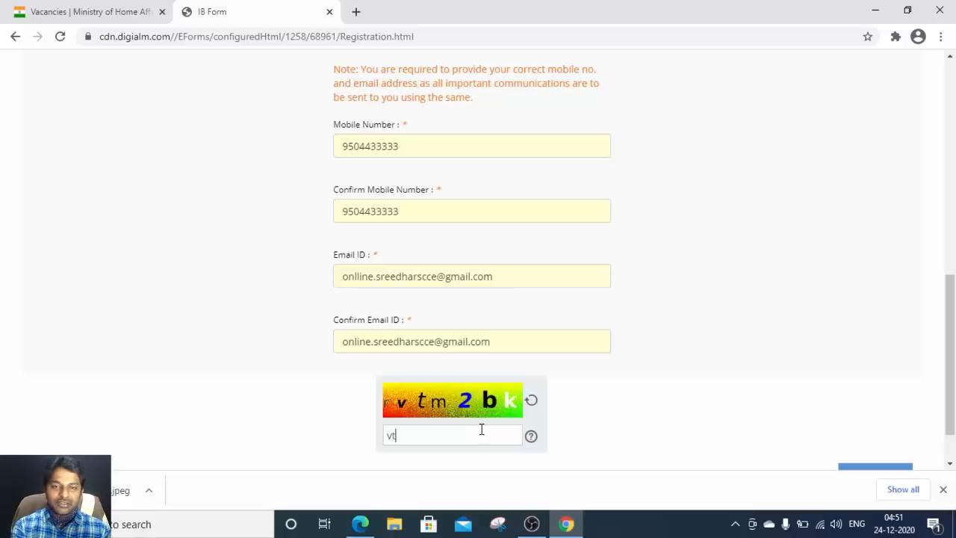
{"action": "type", "text": "m2"}
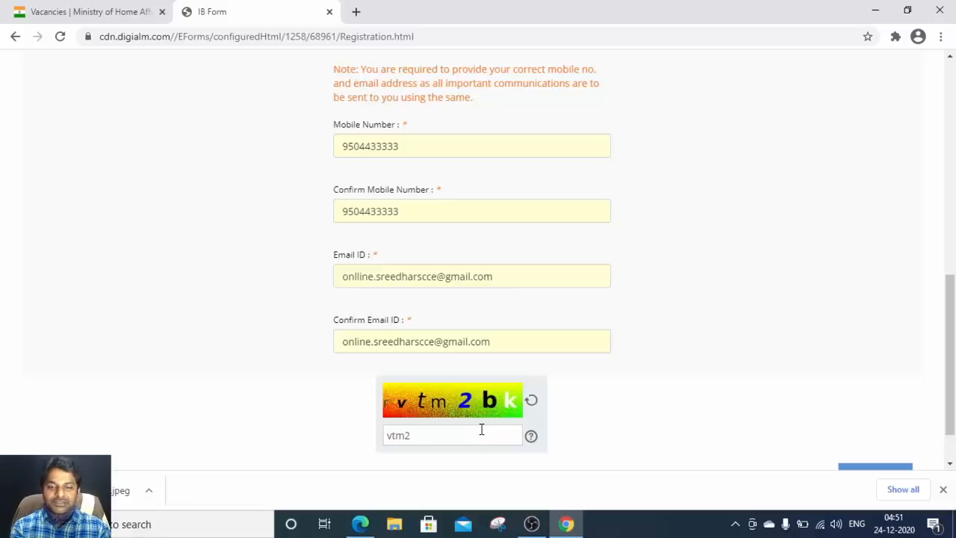
{"action": "type", "text": "bk"}
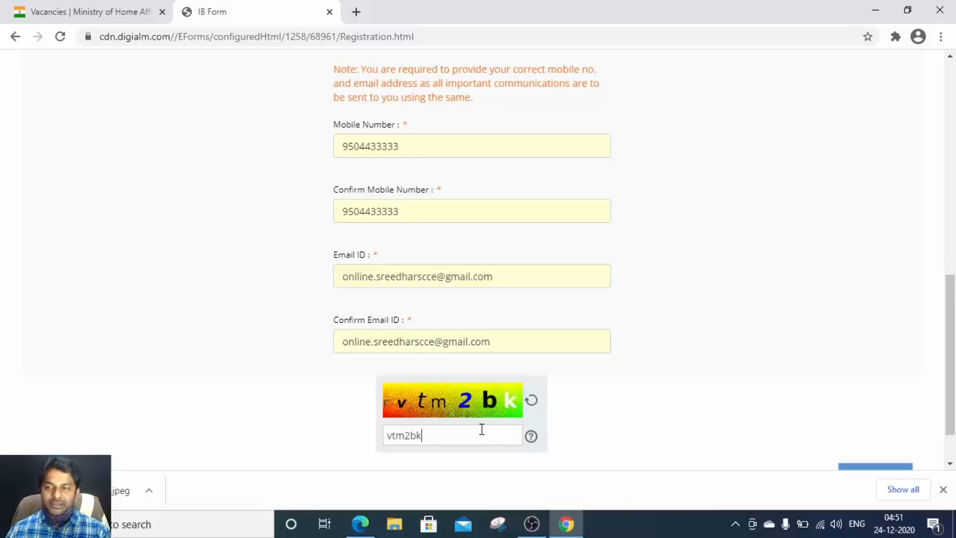
{"action": "scroll", "coordinate": [620, 351], "scroll_direction": "down", "scroll_amount": 1}
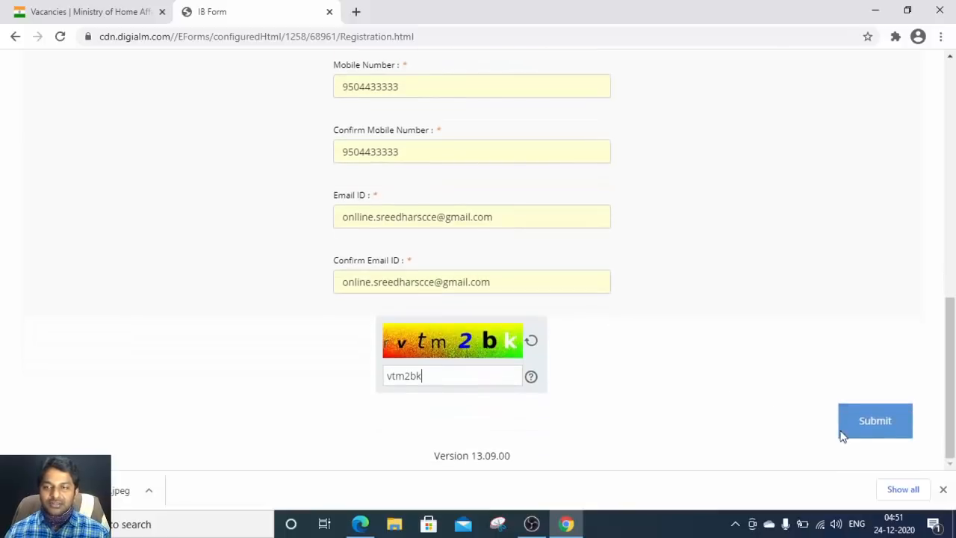
{"action": "scroll", "coordinate": [706, 319], "scroll_direction": "up", "scroll_amount": 5}
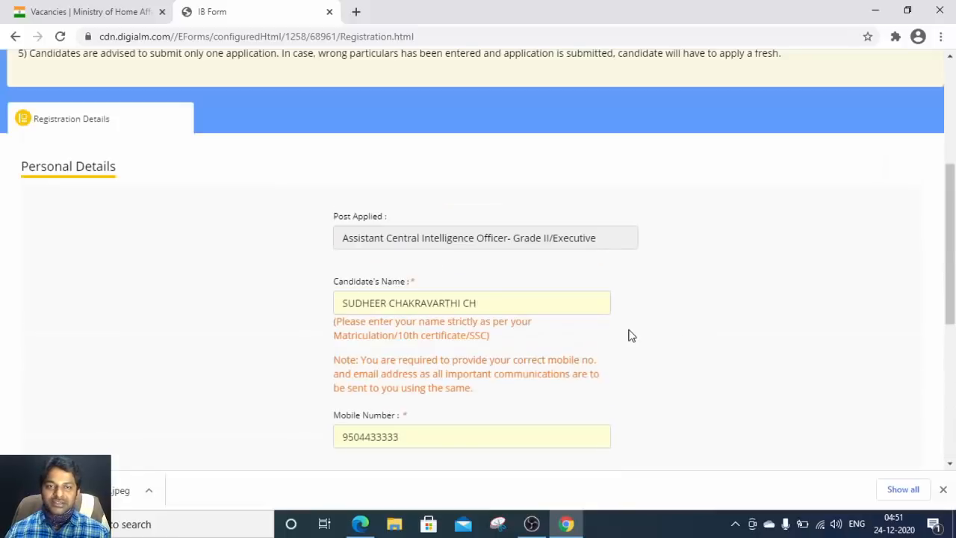
{"action": "scroll", "coordinate": [626, 334], "scroll_direction": "down", "scroll_amount": 1}
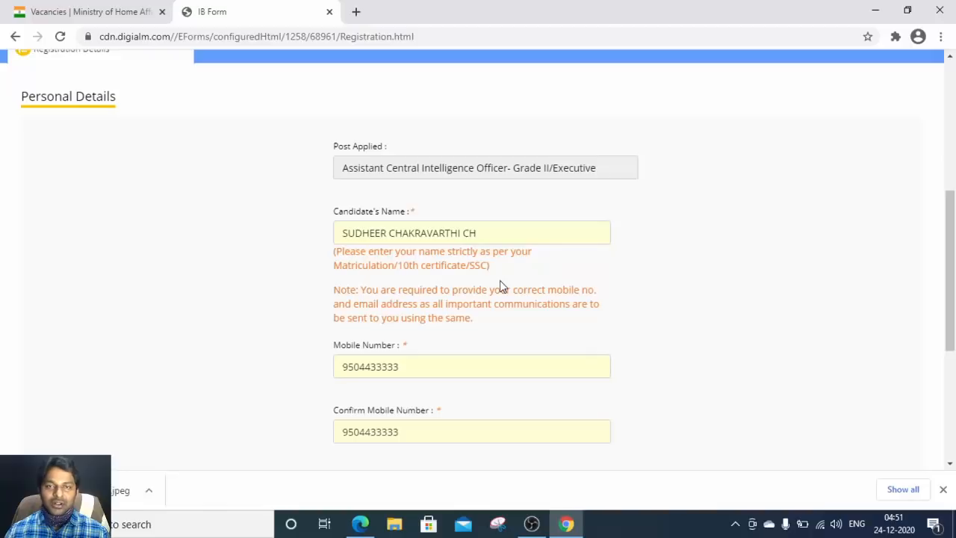
{"action": "scroll", "coordinate": [500, 284], "scroll_direction": "down", "scroll_amount": 4}
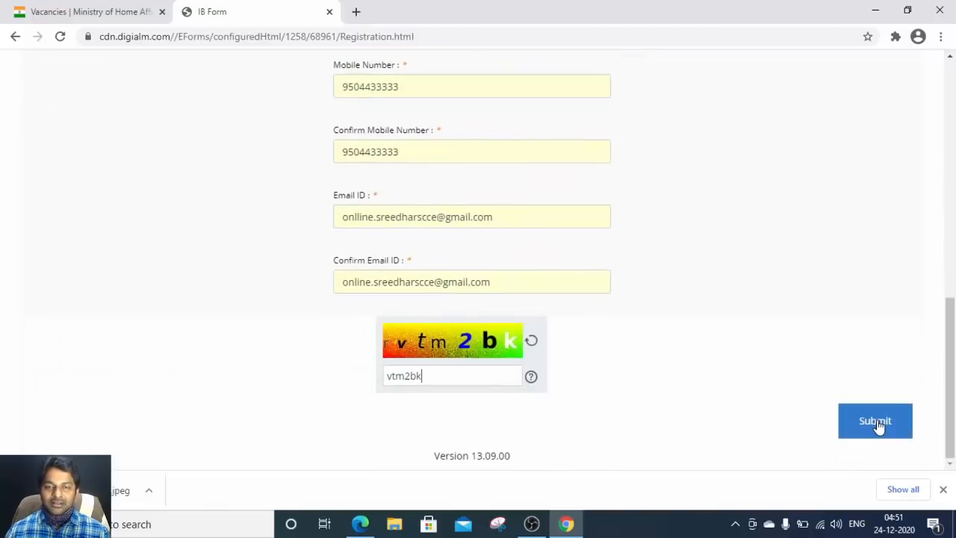
Step: After the e-mail mismatch warning on submit, correct Email ID and retype the address in Confirm Email ID
{"action": "left_click", "coordinate": [879, 423]}
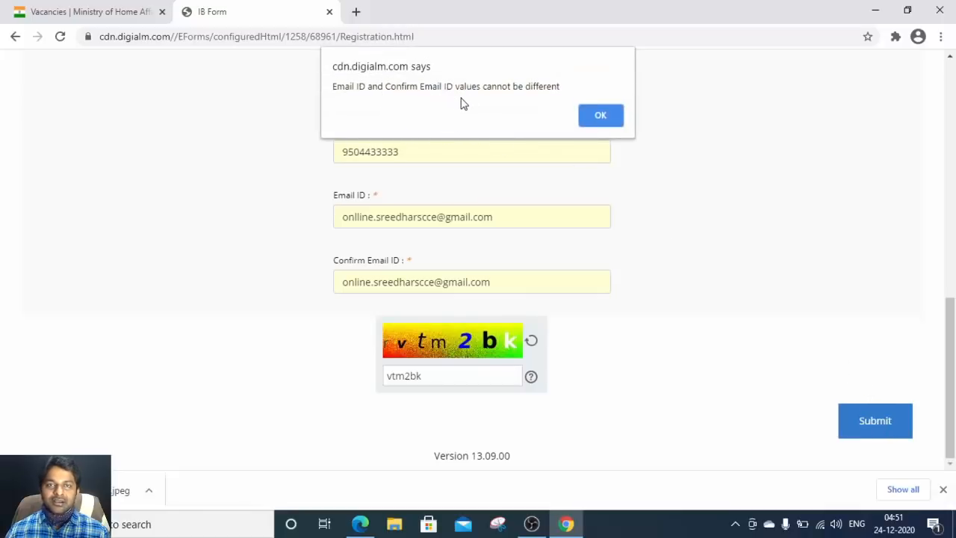
{"action": "left_click", "coordinate": [602, 117]}
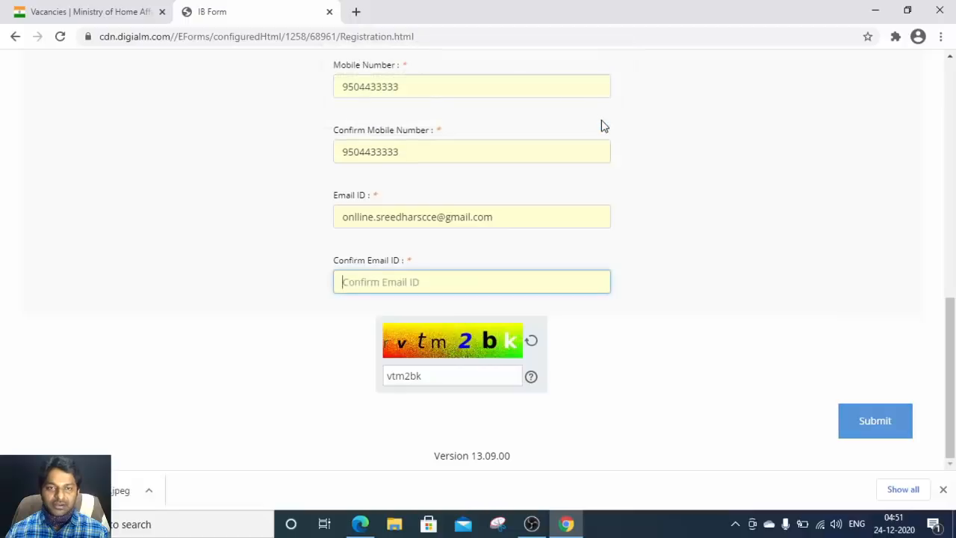
{"action": "left_click", "coordinate": [403, 284]}
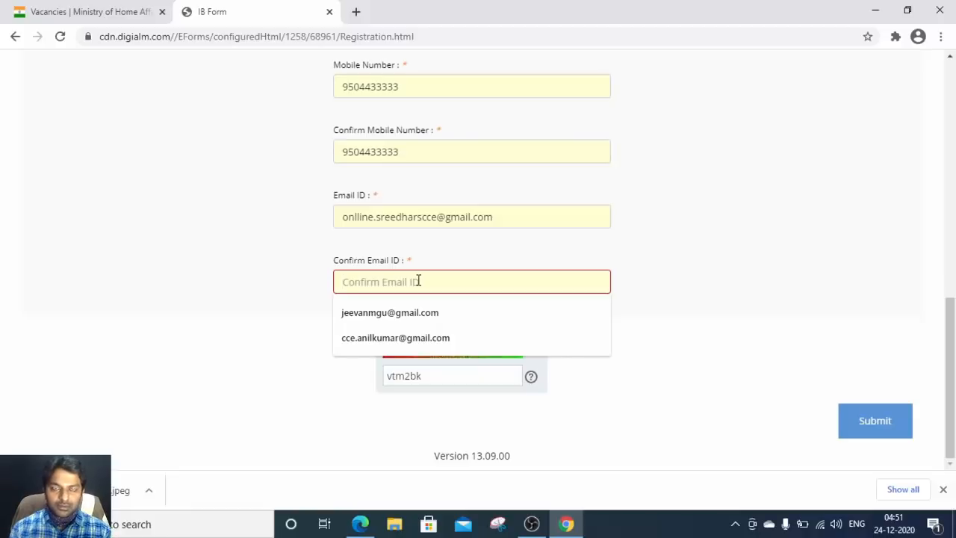
{"action": "left_click", "coordinate": [365, 217]}
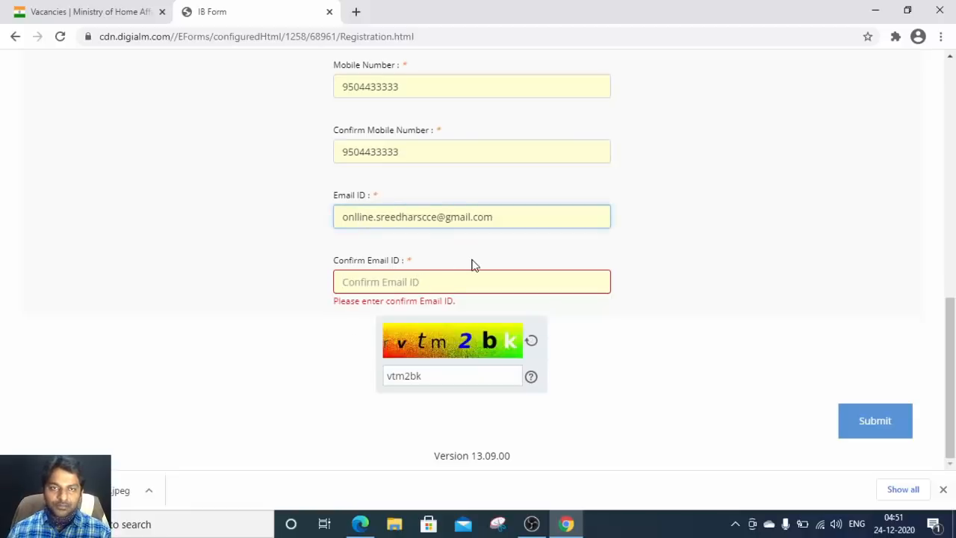
{"action": "key", "text": "Tab"}
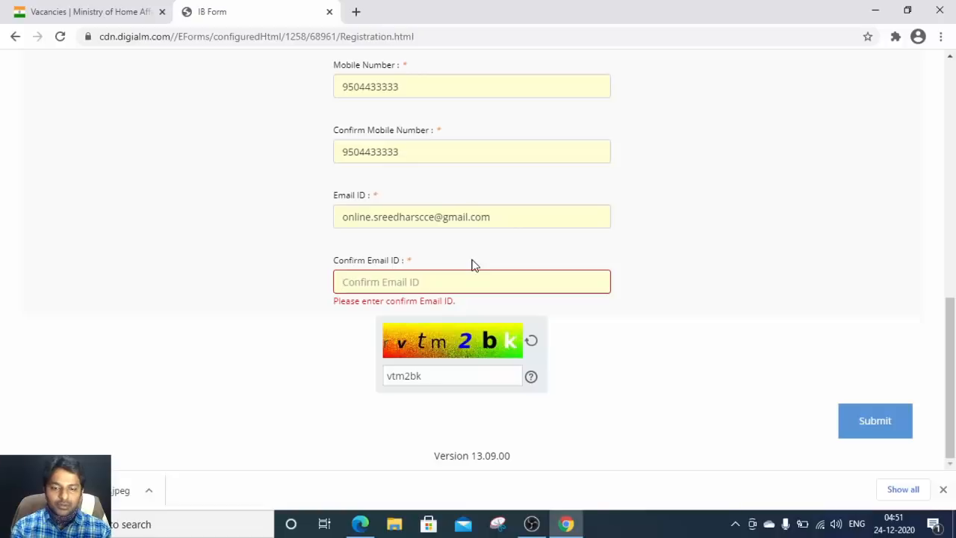
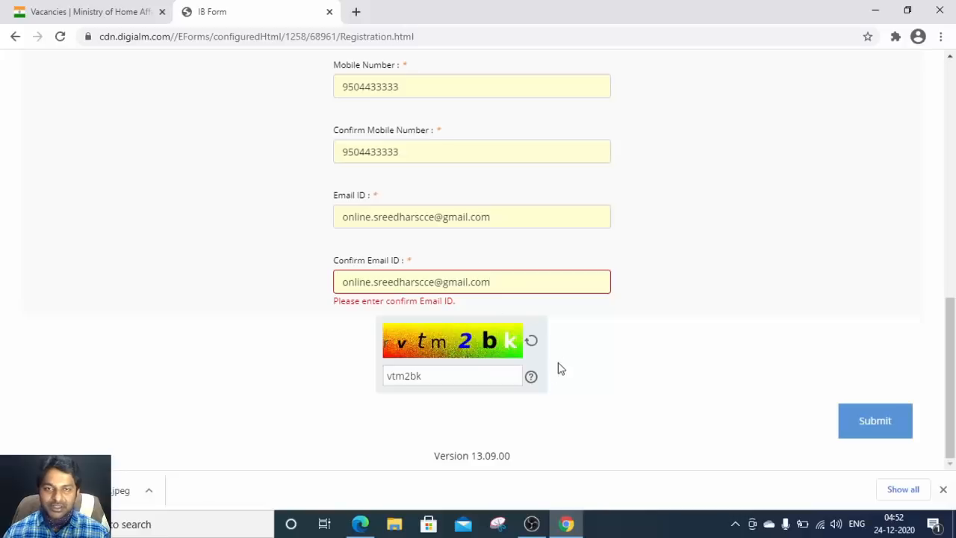
Step: Submit the registration, re-enter the new captcha after the wrong-captcha warning, and confirm submission
{"action": "left_click", "coordinate": [874, 432]}
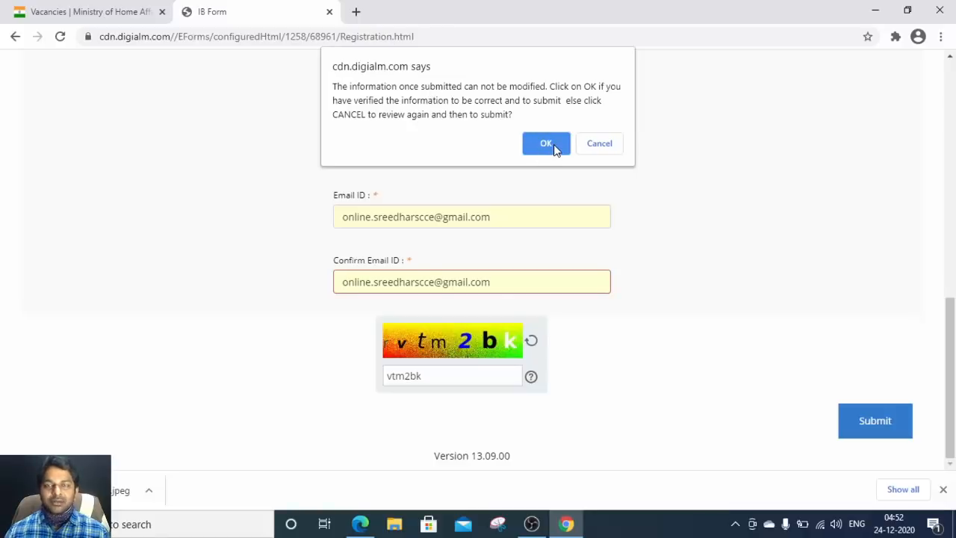
{"action": "left_click", "coordinate": [552, 149]}
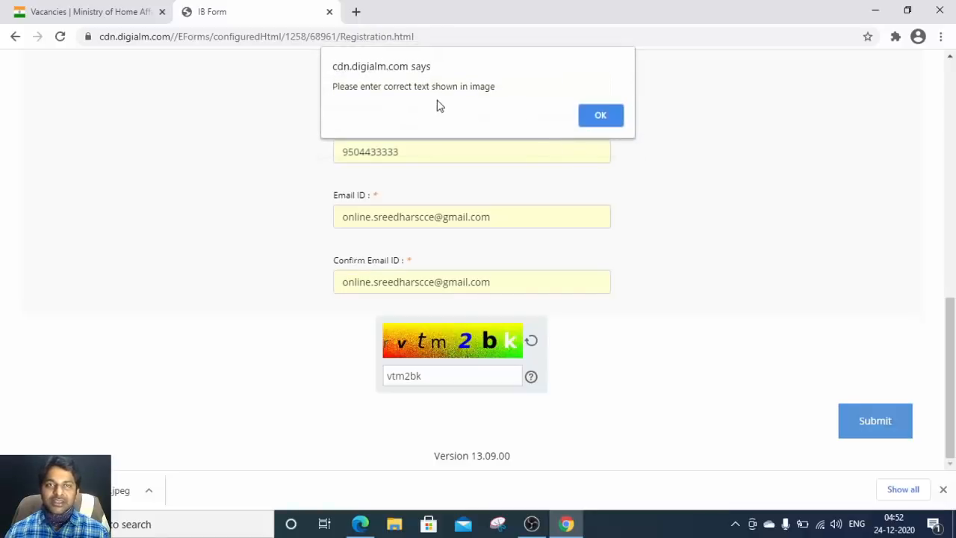
{"action": "left_click", "coordinate": [604, 123]}
{"action": "left_click", "coordinate": [443, 377]}
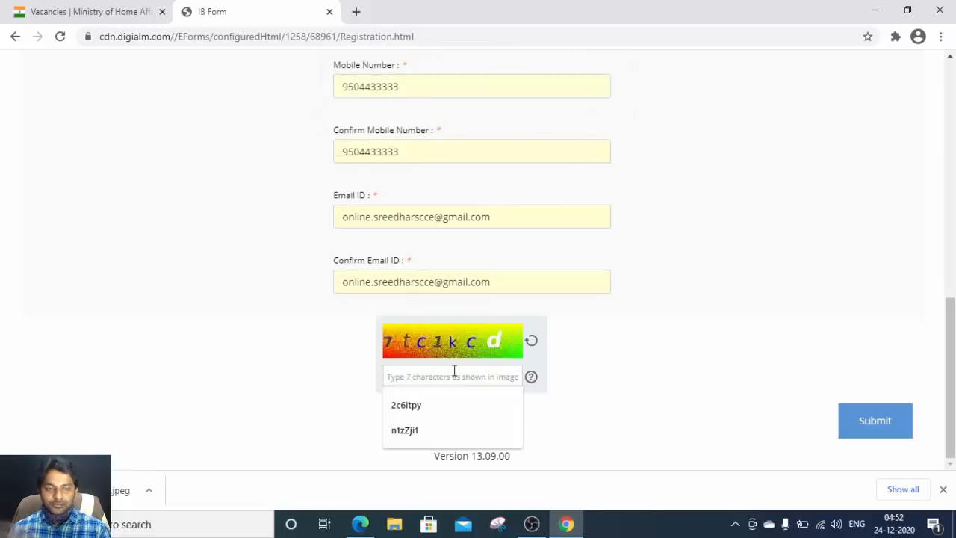
{"action": "type", "text": "7t"}
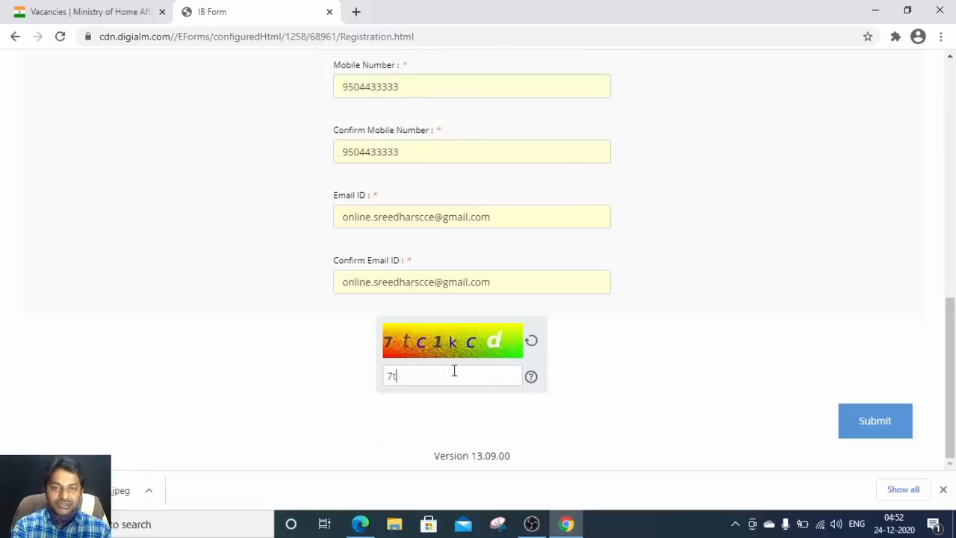
{"action": "type", "text": "c1k"}
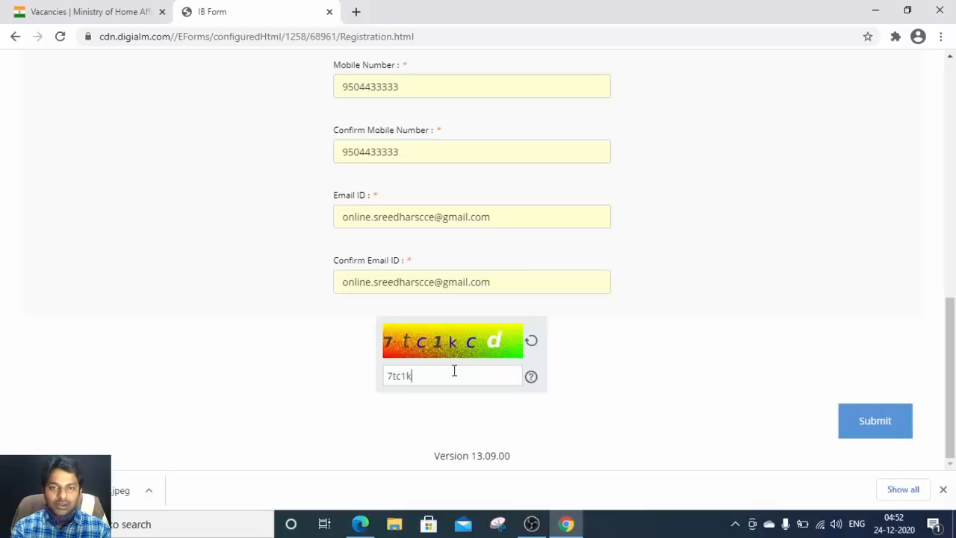
{"action": "type", "text": "cd"}
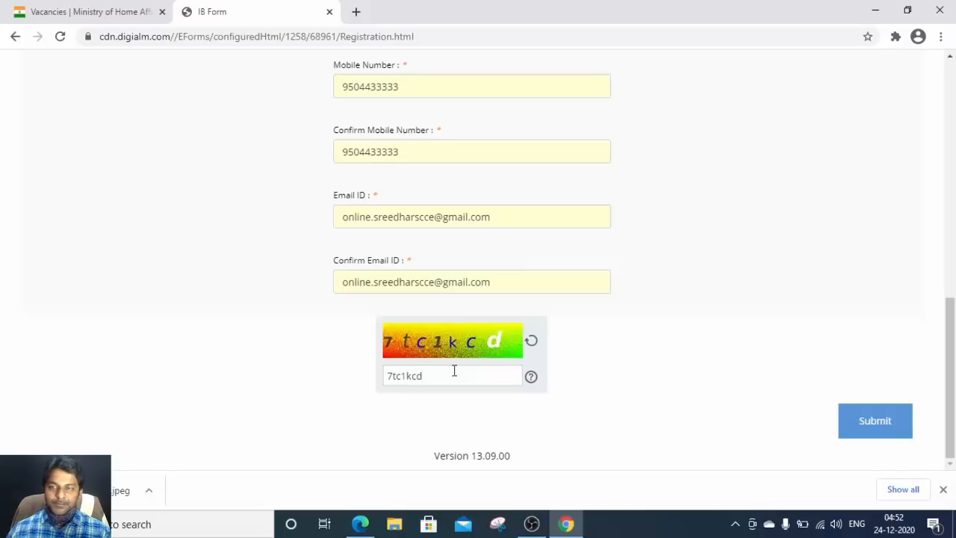
{"action": "left_click", "coordinate": [858, 425]}
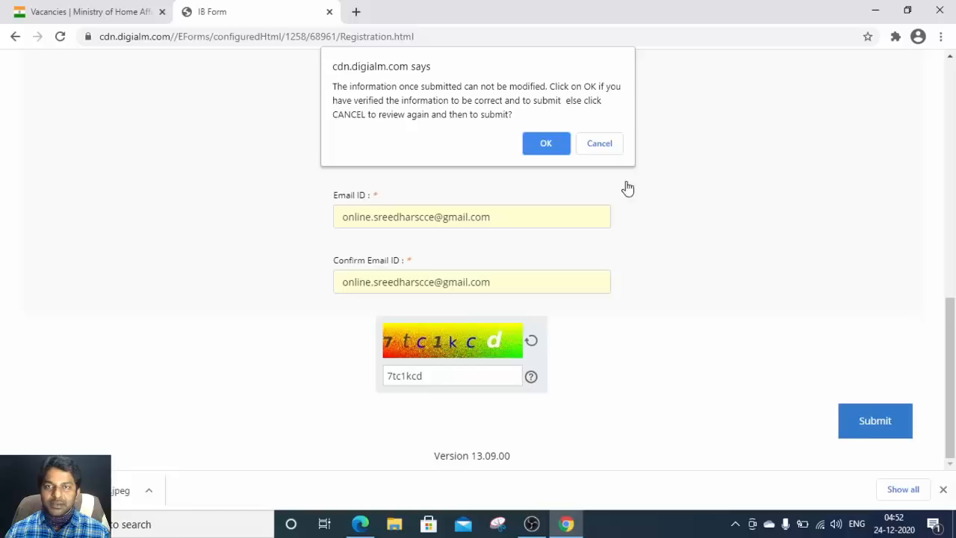
{"action": "left_click", "coordinate": [547, 144]}
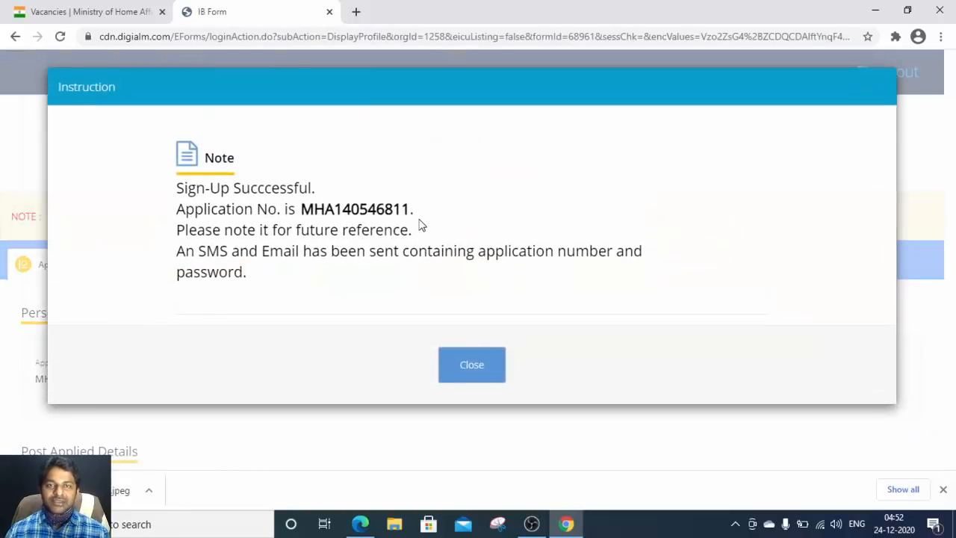
Step: Highlight the issued application number in the sign-up note, then close the note
{"action": "double_click", "coordinate": [349, 209]}
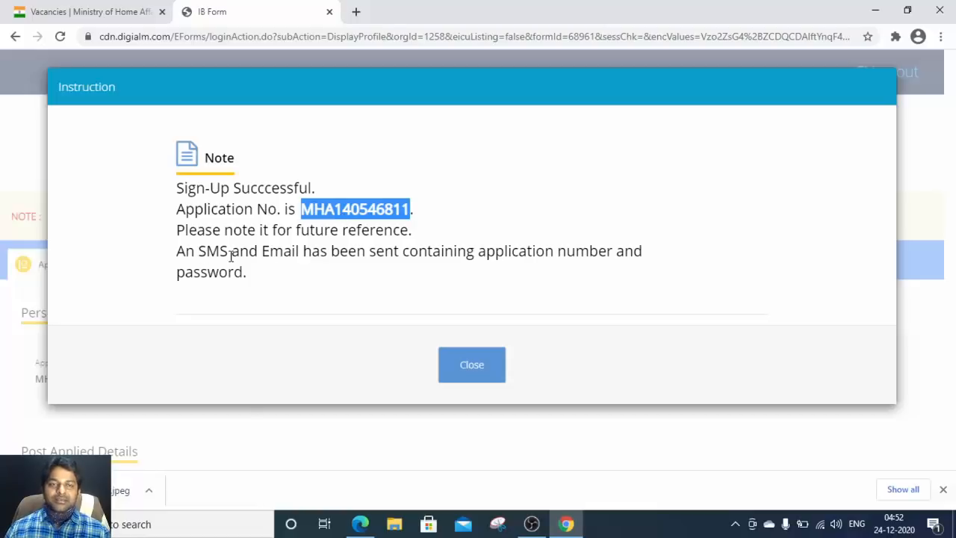
{"action": "double_click", "coordinate": [285, 255]}
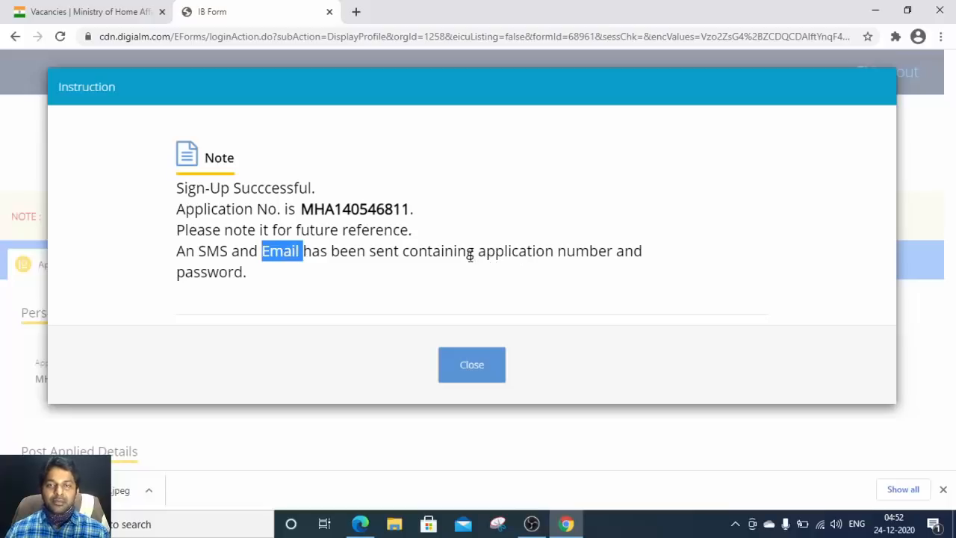
{"action": "left_click_drag", "start_coordinate": [478, 252], "coordinate": [634, 251]}
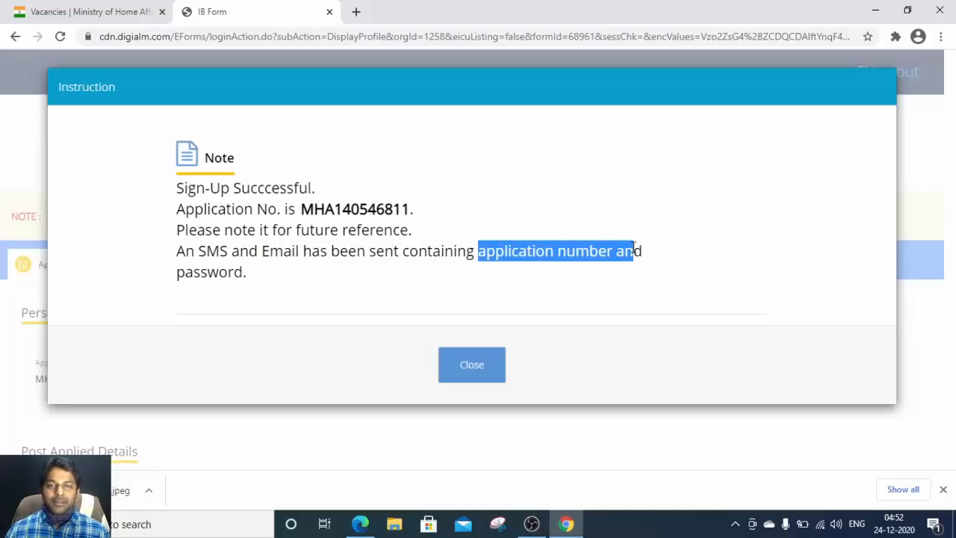
{"action": "left_click", "coordinate": [236, 271]}
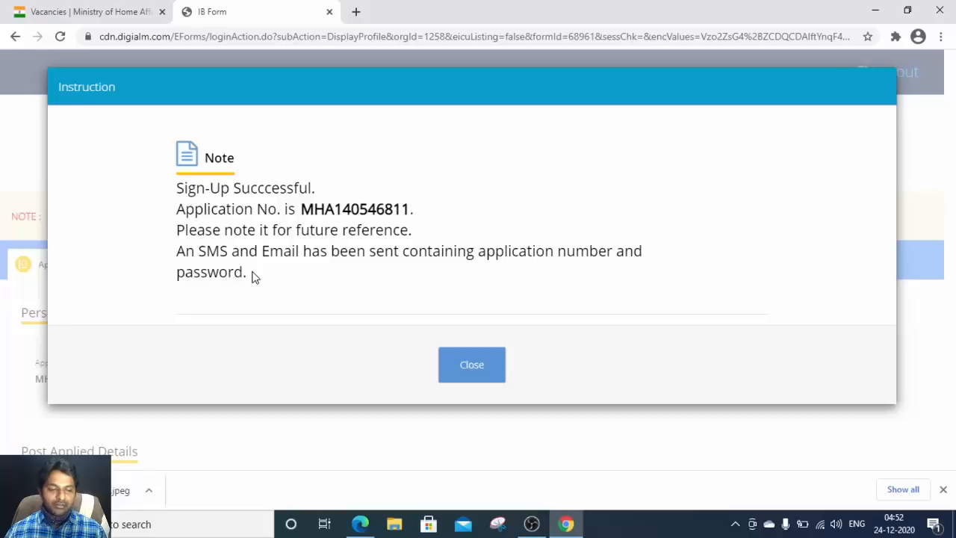
{"action": "left_click", "coordinate": [478, 365]}
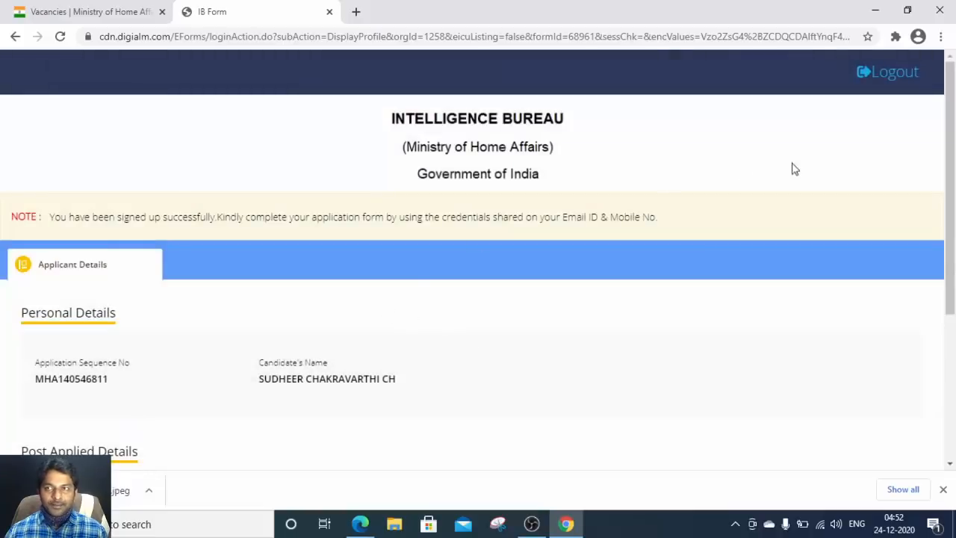
Step: Log out, then load the instructions link copied from the PDF in Chrome
{"action": "left_click", "coordinate": [906, 80]}
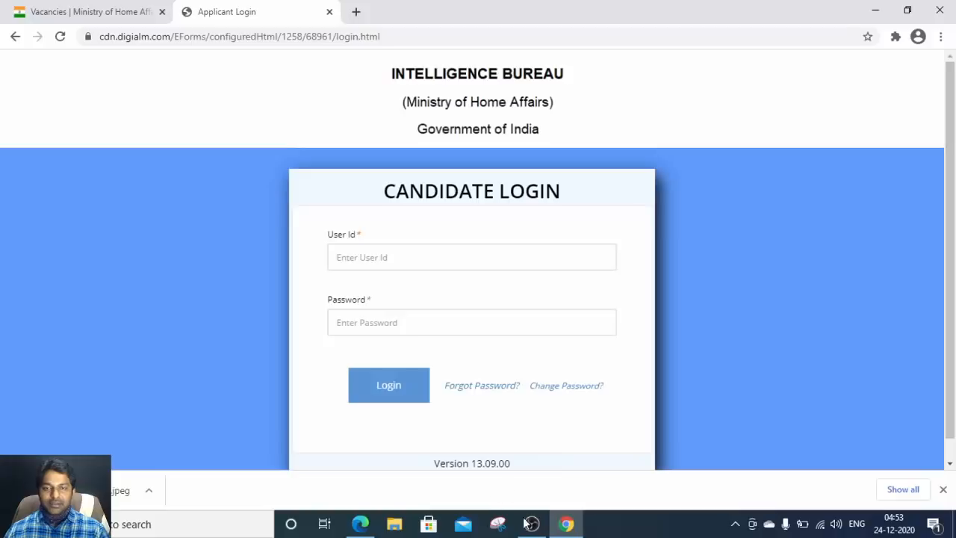
{"action": "key", "text": "alt+Tab"}
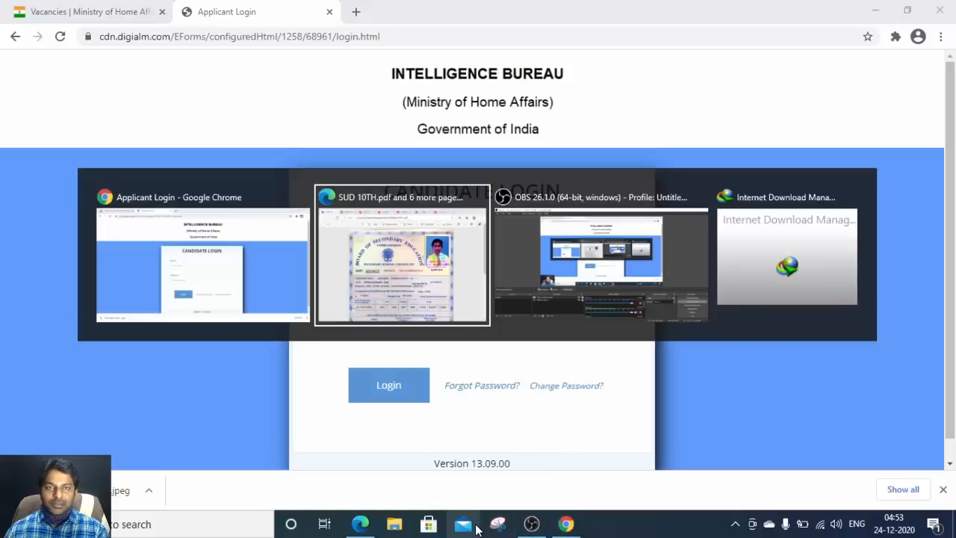
{"action": "left_click", "coordinate": [546, 28]}
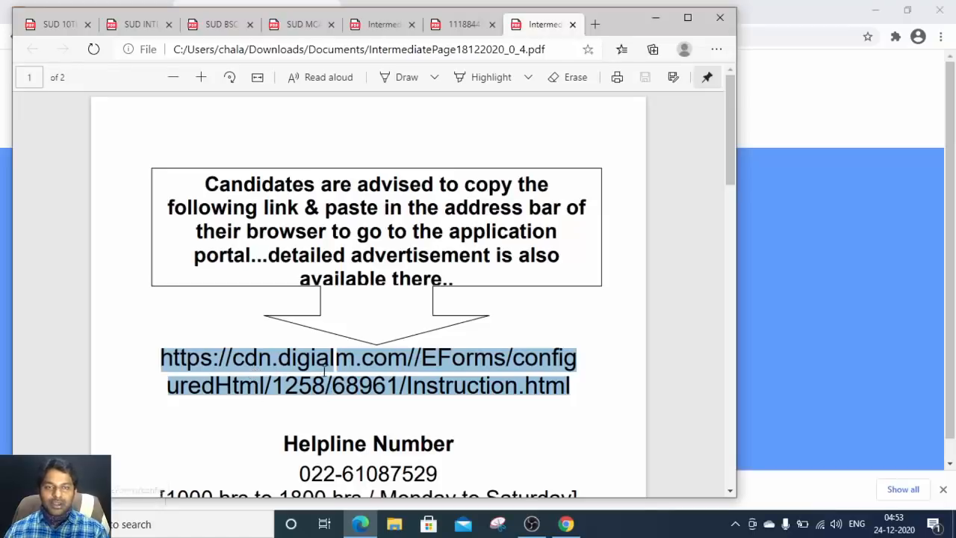
{"action": "left_click", "coordinate": [565, 524]}
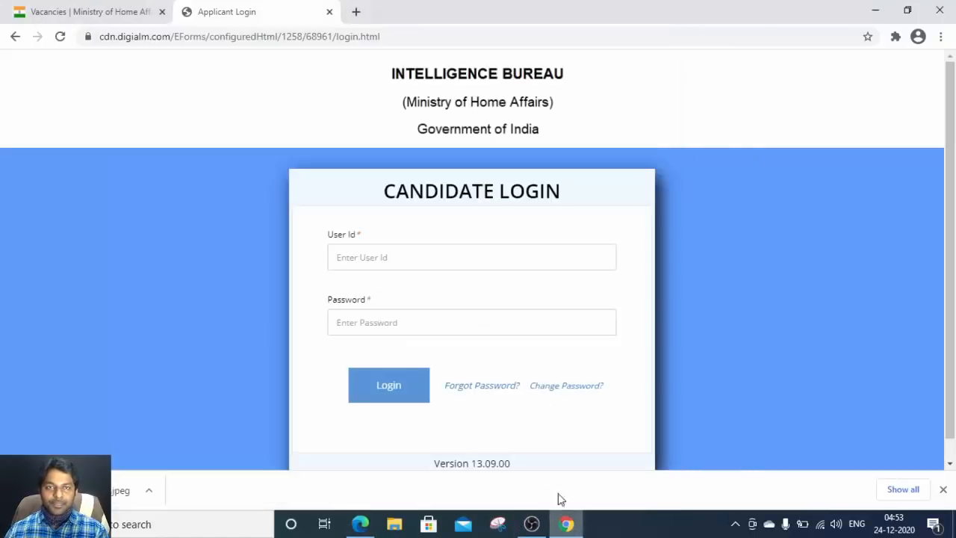
{"action": "left_click", "coordinate": [409, 38]}
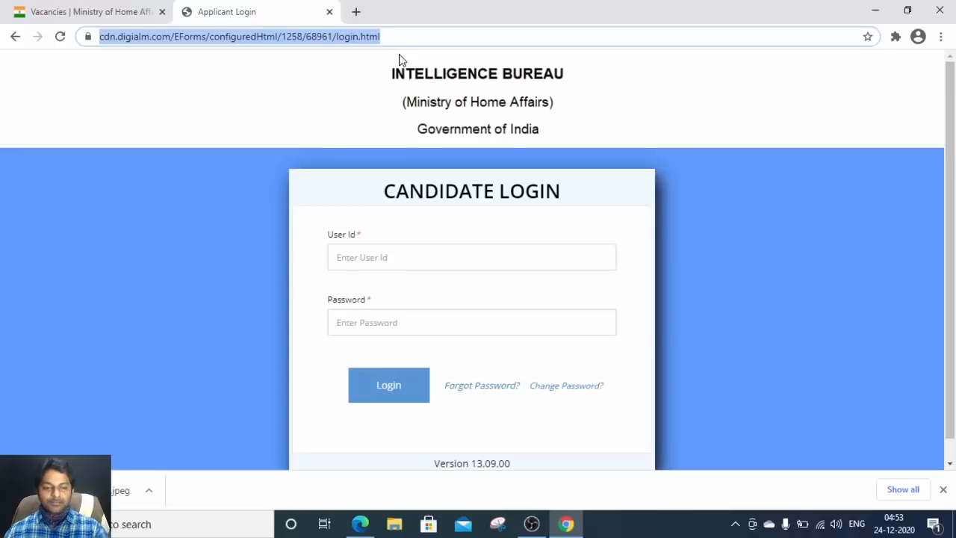
{"action": "type", "text": "https://cdn.digialm.com//EForms/configuredHtml/1258/68961/Instruction.html"}
{"action": "key", "text": "Return"}
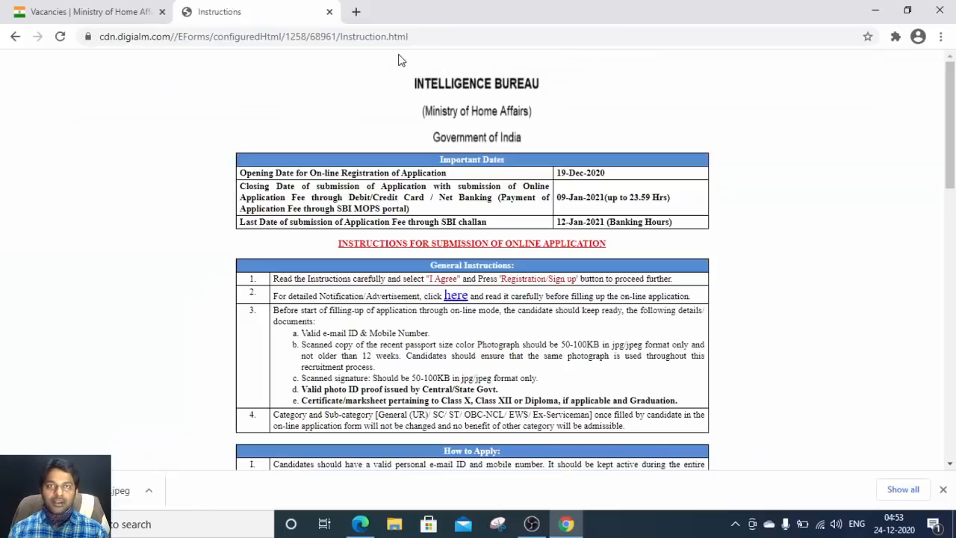
Step: Tick I Agree on the eligibility declaration and continue to Candidate Login
{"action": "scroll", "coordinate": [519, 232], "scroll_direction": "down", "scroll_amount": 15}
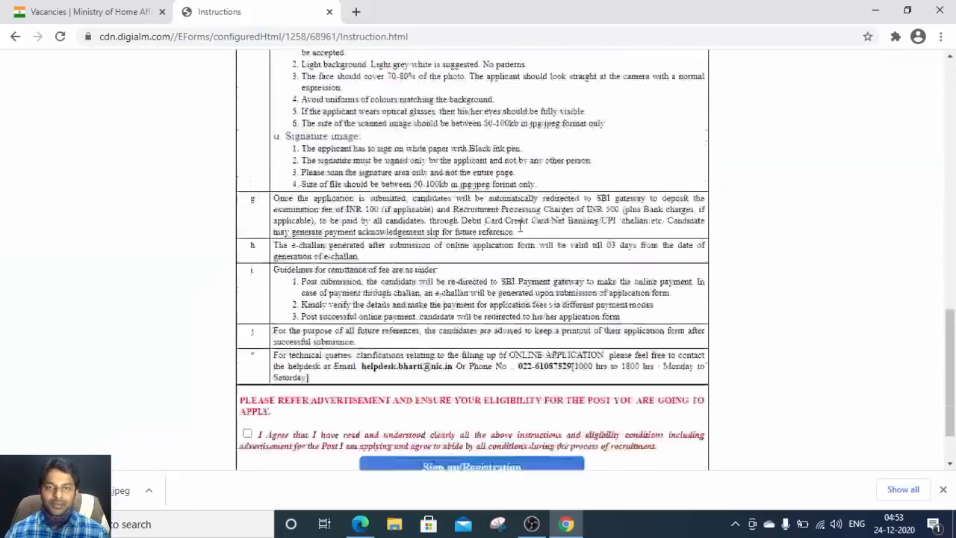
{"action": "left_click", "coordinate": [247, 360]}
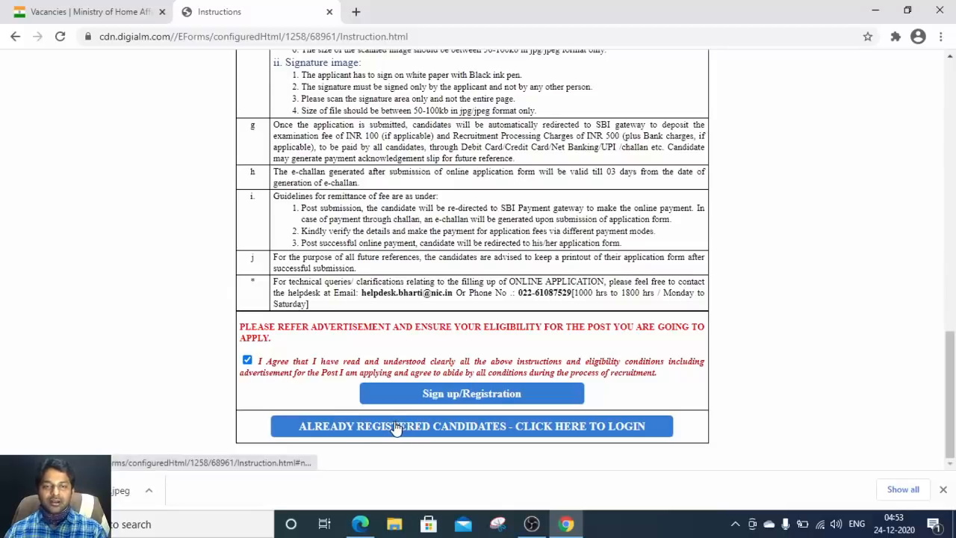
{"action": "left_click", "coordinate": [516, 427]}
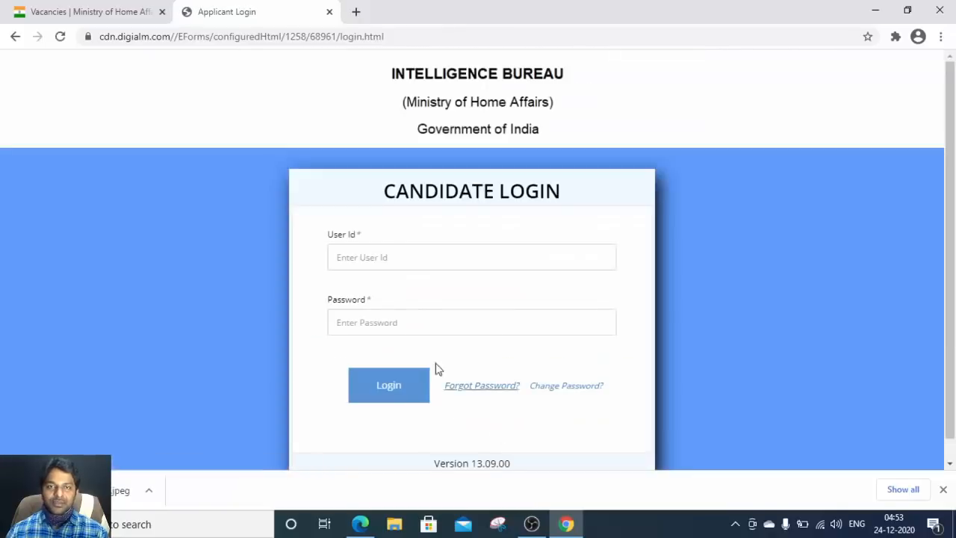
Step: Log in with the registered User Id and account password to reach Applicant Details
{"action": "left_click", "coordinate": [390, 253]}
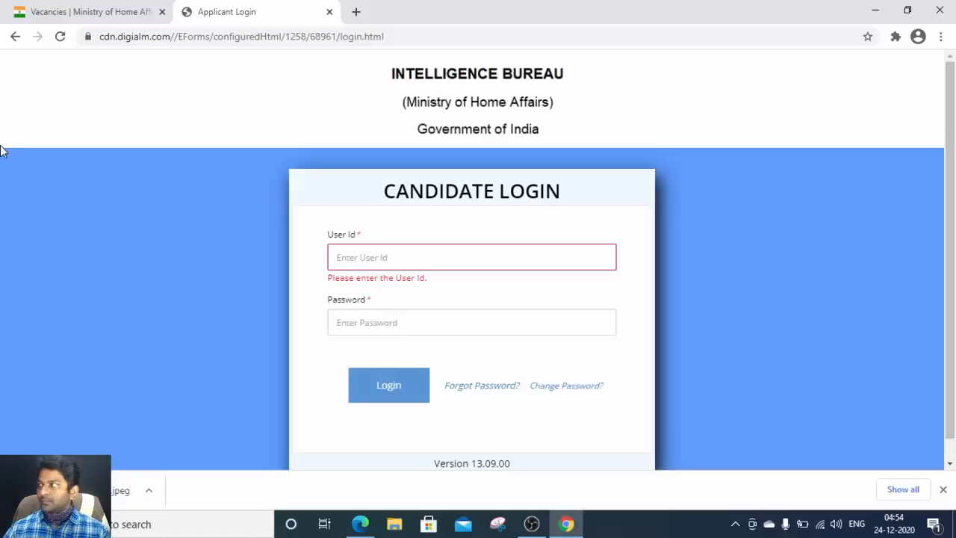
{"action": "type", "text": "m"}
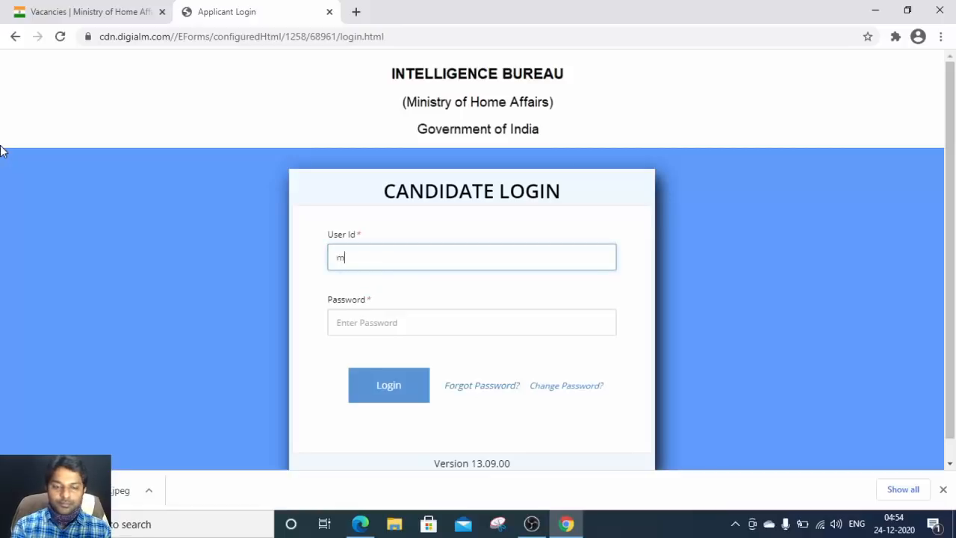
{"action": "key", "text": "BackSpace"}
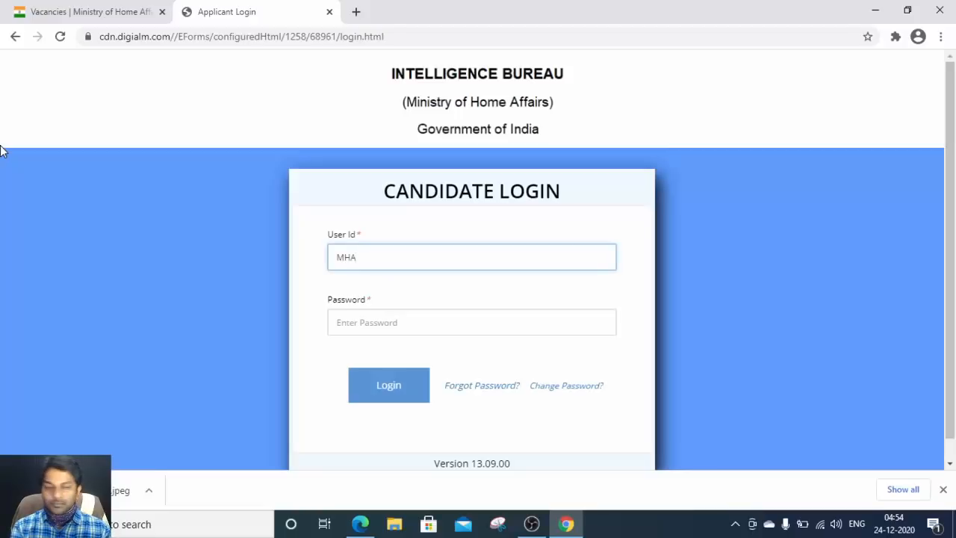
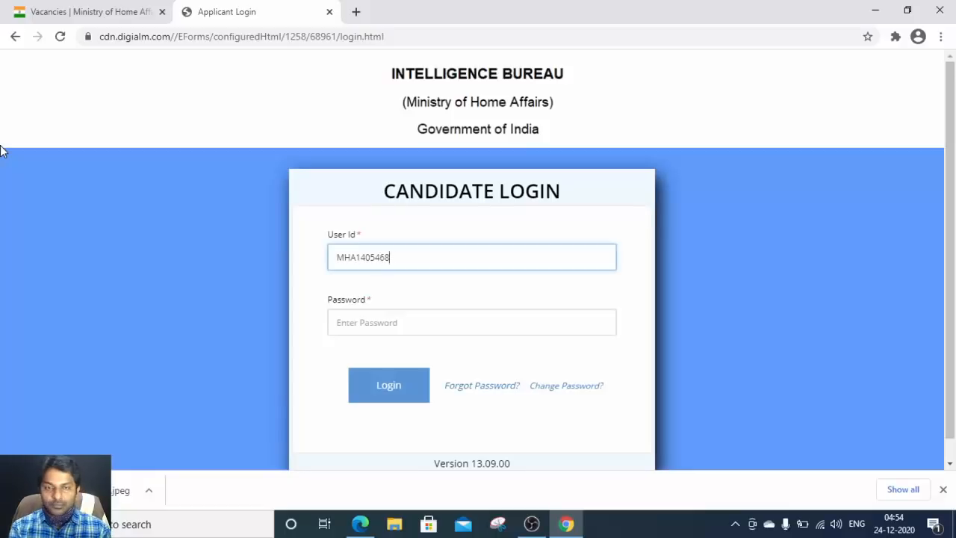
{"action": "key", "text": "Tab"}
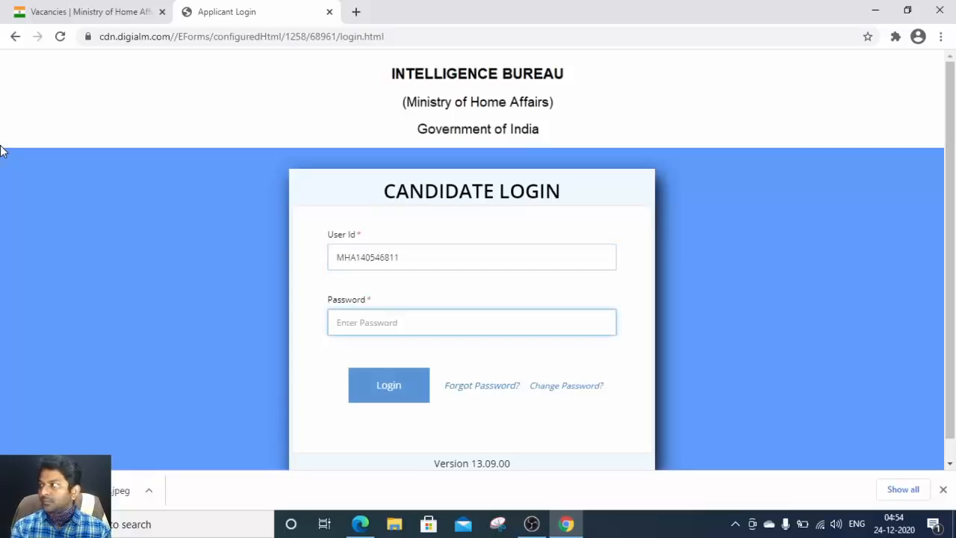
{"action": "type", "text": "•"}
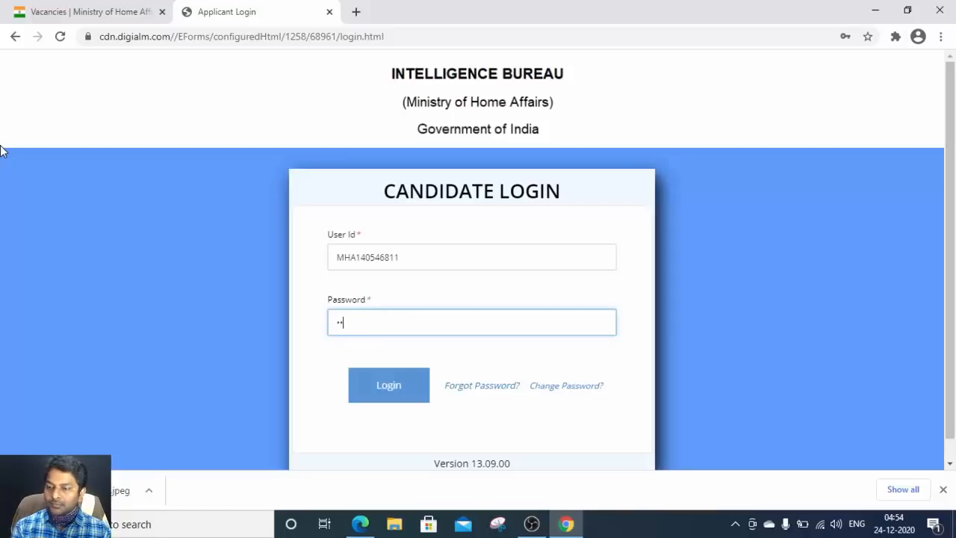
{"action": "type", "text": "•••"}
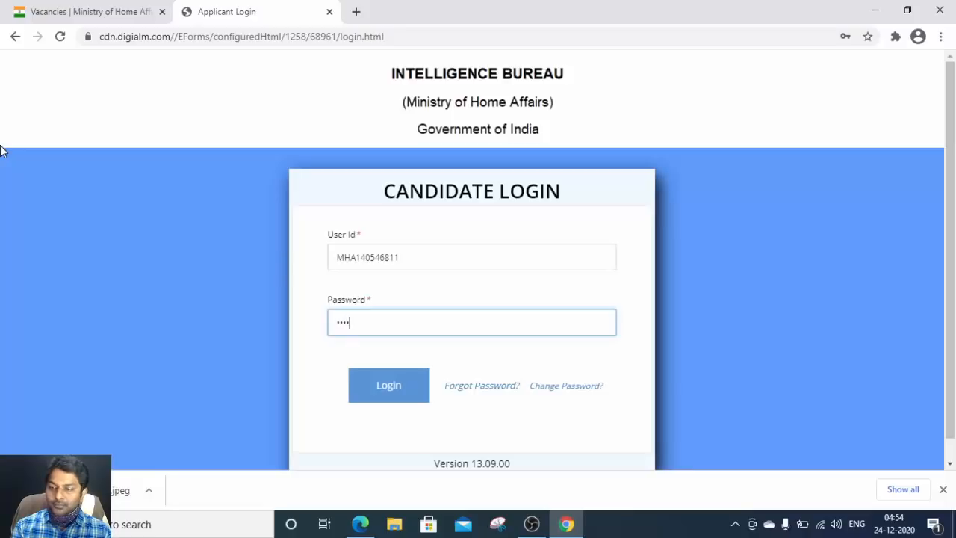
{"action": "type", "text": "•"}
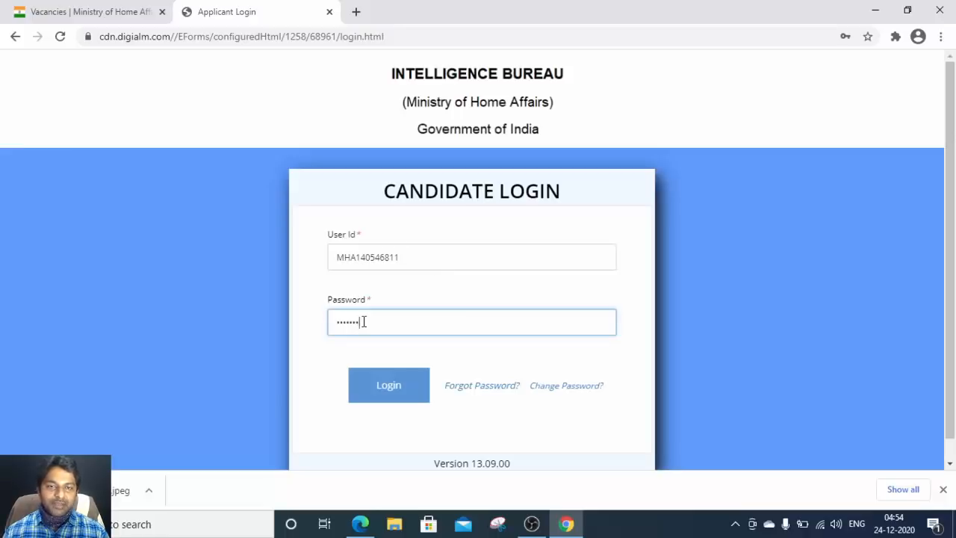
{"action": "left_click", "coordinate": [401, 388]}
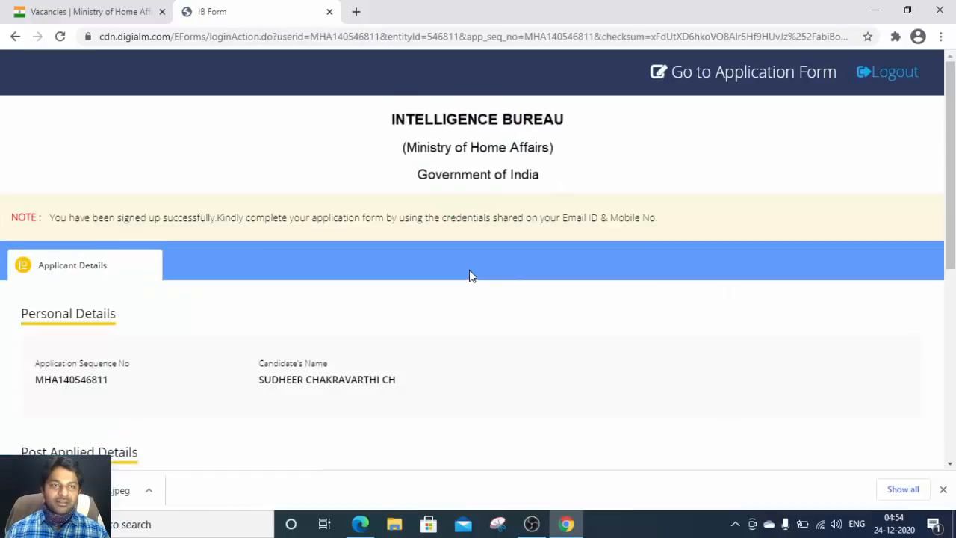
Step: Review the Applicant Details summary, dismiss the downloads bar, and go to the Application Form
{"action": "scroll", "coordinate": [362, 336], "scroll_direction": "down", "scroll_amount": 3}
{"action": "scroll", "coordinate": [360, 336], "scroll_direction": "down", "scroll_amount": 3}
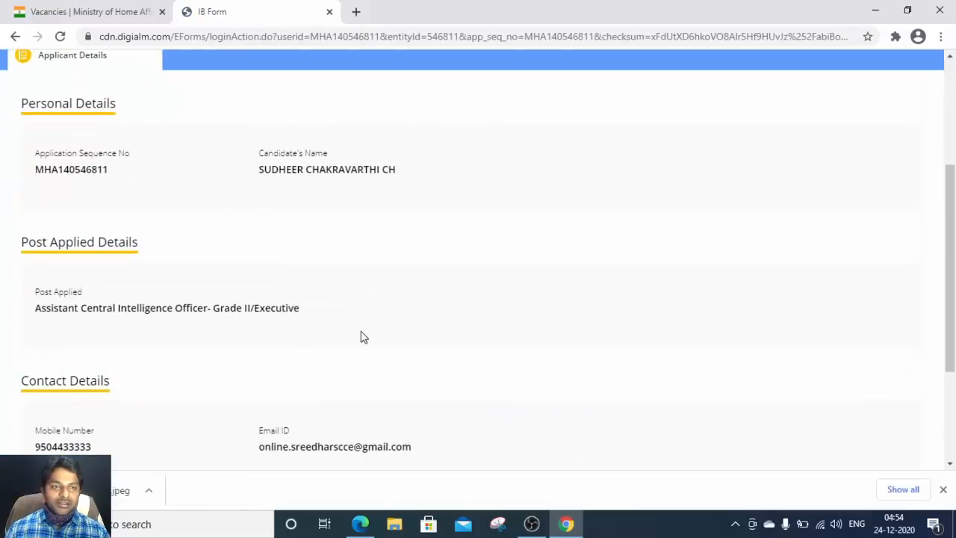
{"action": "scroll", "coordinate": [361, 337], "scroll_direction": "up", "scroll_amount": 6}
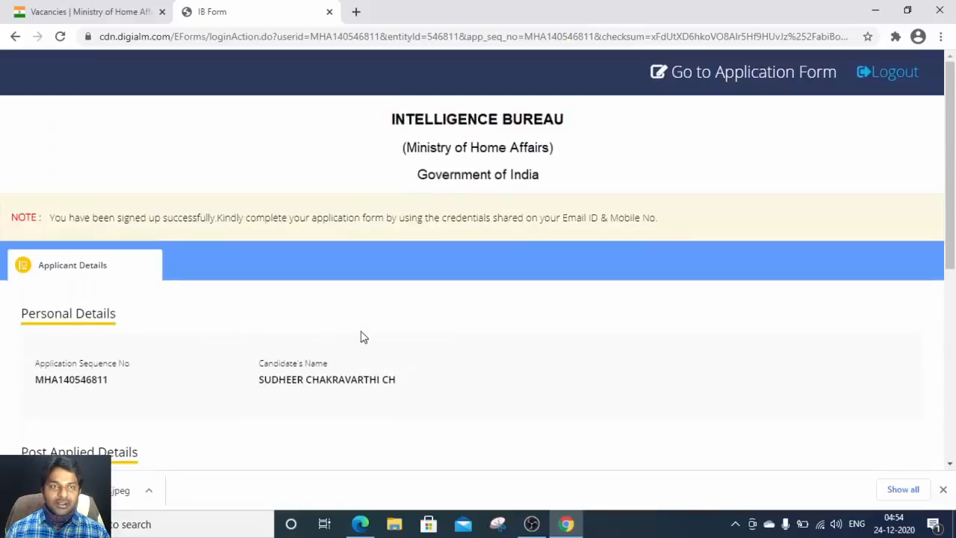
{"action": "scroll", "coordinate": [207, 427], "scroll_direction": "down", "scroll_amount": 5}
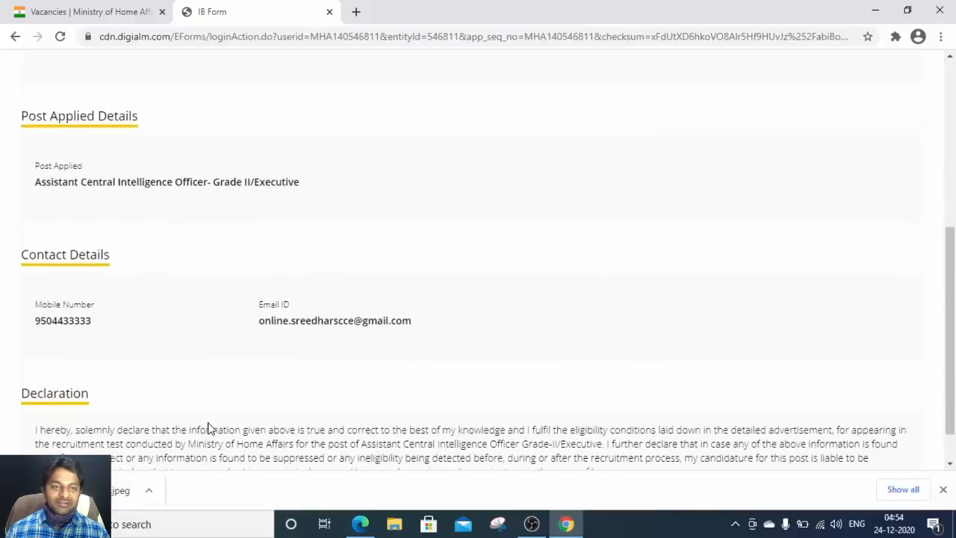
{"action": "left_click", "coordinate": [943, 489]}
{"action": "scroll", "coordinate": [574, 336], "scroll_direction": "up", "scroll_amount": 5}
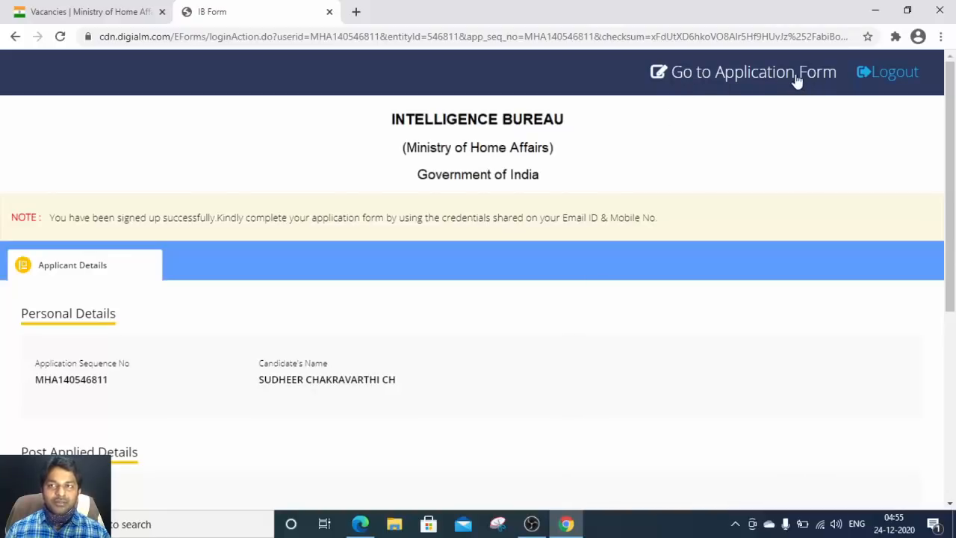
{"action": "left_click", "coordinate": [731, 73]}
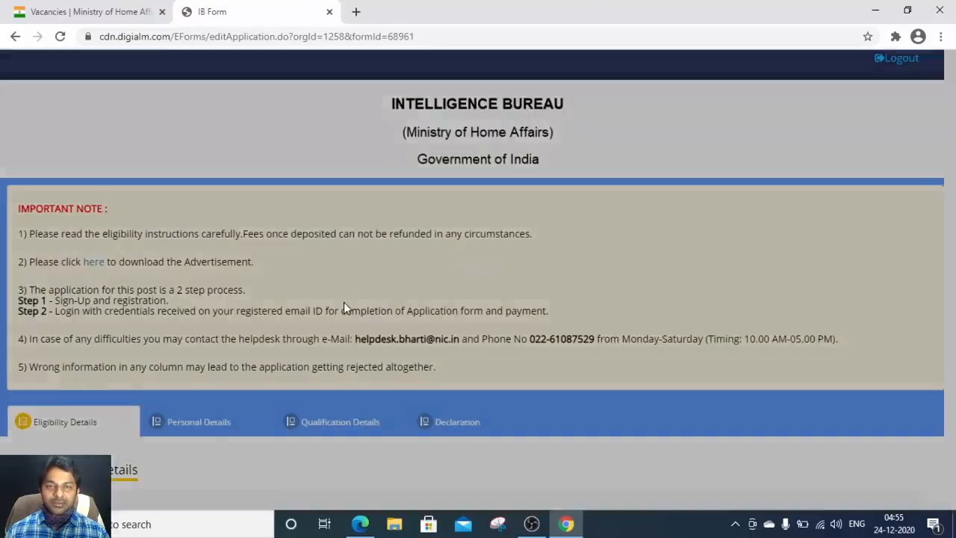
Step: Close the application instructions notice and scroll Eligibility Details down to Exam City Choice
{"action": "scroll", "coordinate": [374, 309], "scroll_direction": "down", "scroll_amount": 5}
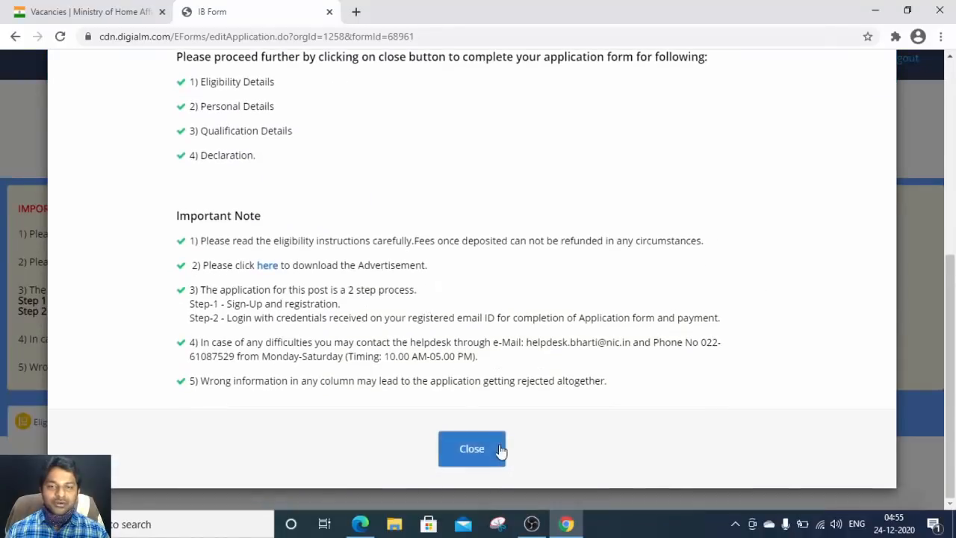
{"action": "left_click", "coordinate": [470, 451]}
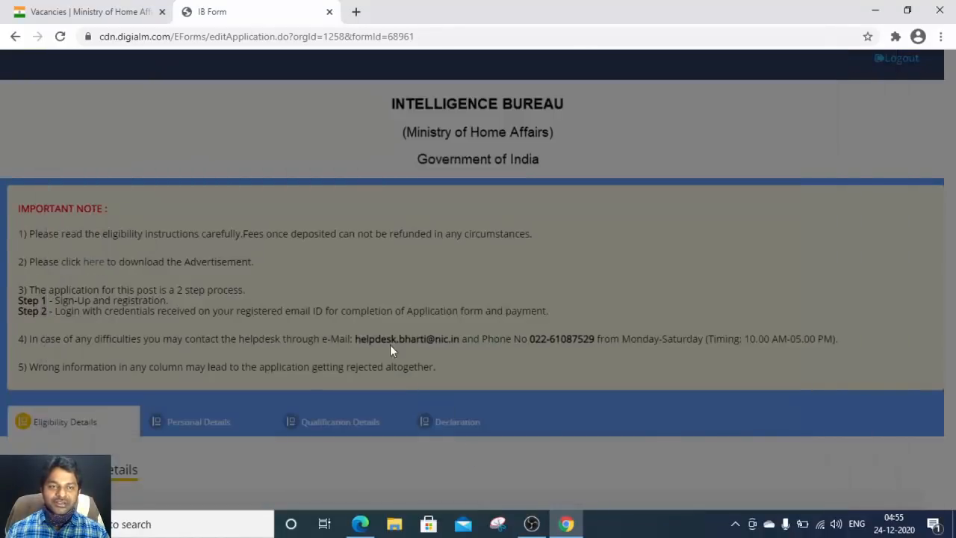
{"action": "scroll", "coordinate": [387, 329], "scroll_direction": "down", "scroll_amount": 3}
{"action": "scroll", "coordinate": [231, 288], "scroll_direction": "down", "scroll_amount": 1}
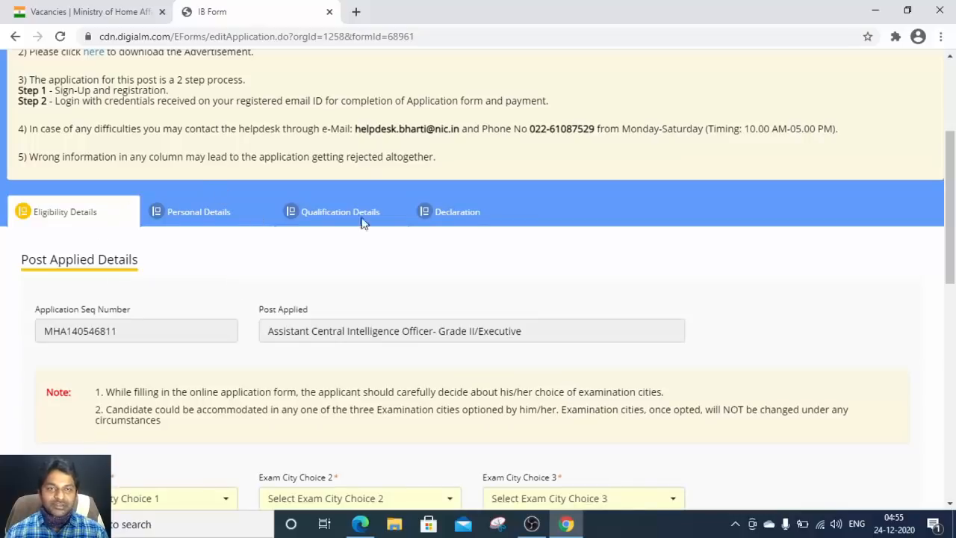
{"action": "scroll", "coordinate": [88, 282], "scroll_direction": "up", "scroll_amount": 1}
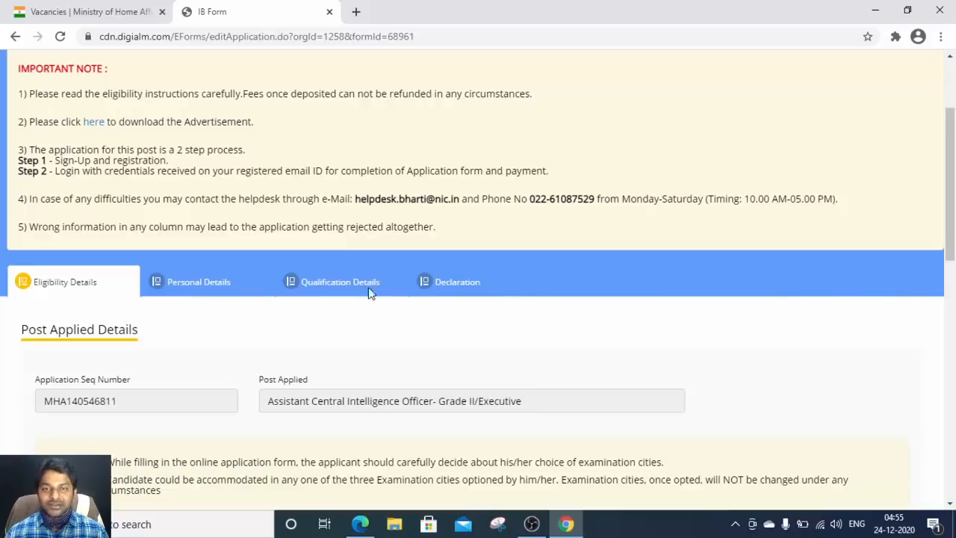
{"action": "scroll", "coordinate": [416, 310], "scroll_direction": "down", "scroll_amount": 2}
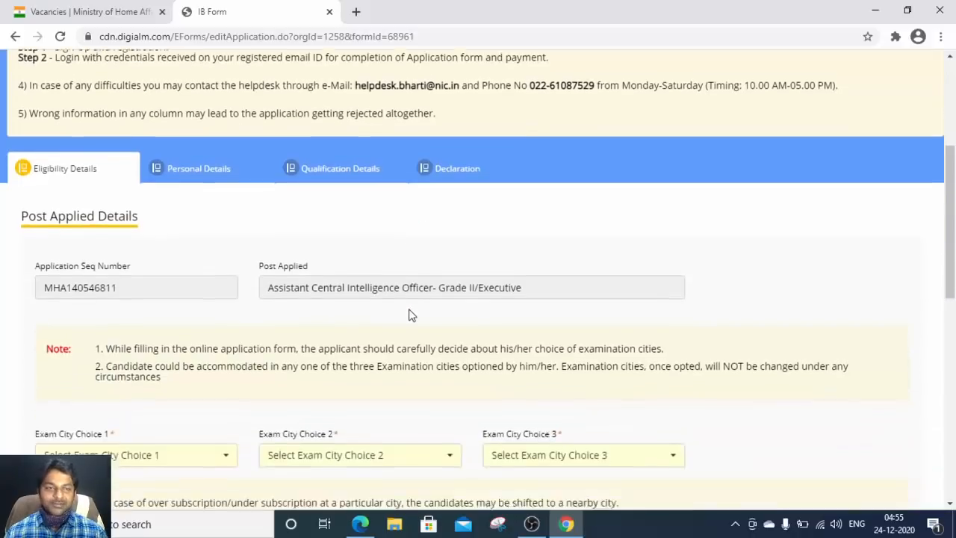
{"action": "scroll", "coordinate": [179, 306], "scroll_direction": "up", "scroll_amount": 1}
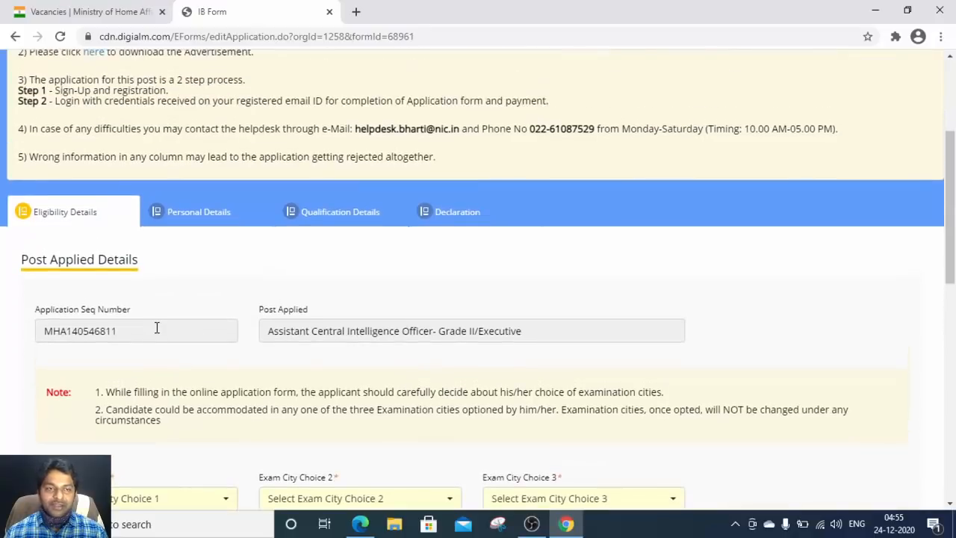
{"action": "scroll", "coordinate": [260, 336], "scroll_direction": "down", "scroll_amount": 2}
{"action": "scroll", "coordinate": [261, 342], "scroll_direction": "down", "scroll_amount": 1}
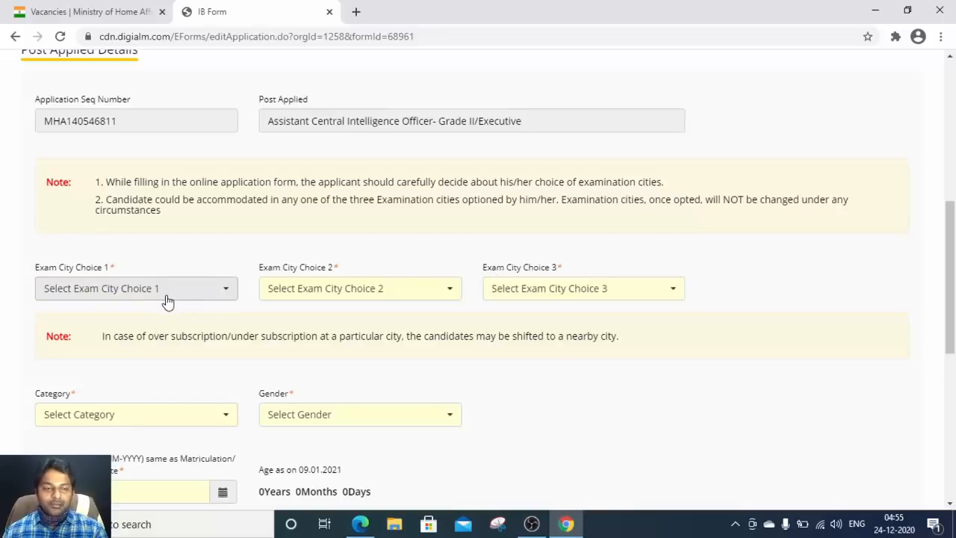
Step: Check the exam-centre city table in the advertisement PDF, then return to the form
{"action": "key", "text": "alt+Tab"}
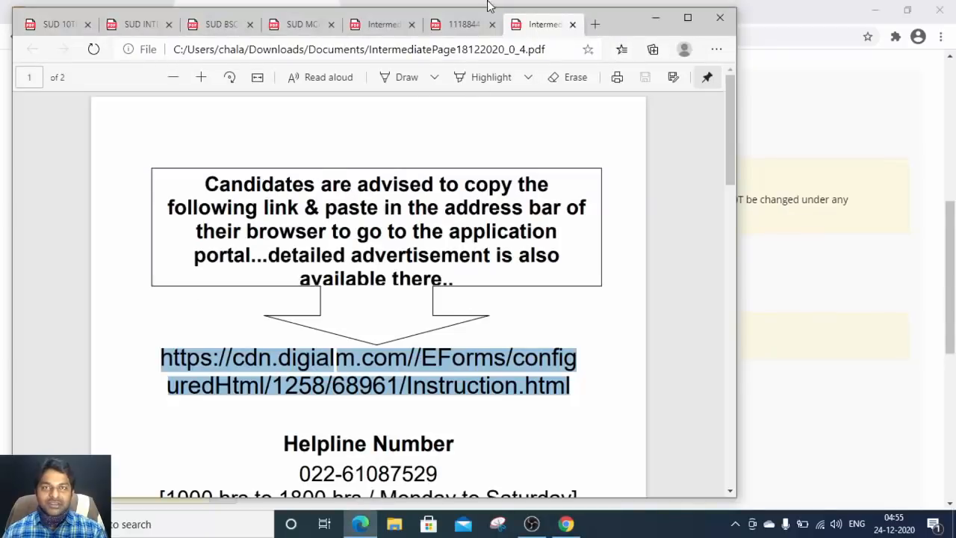
{"action": "left_click", "coordinate": [470, 25]}
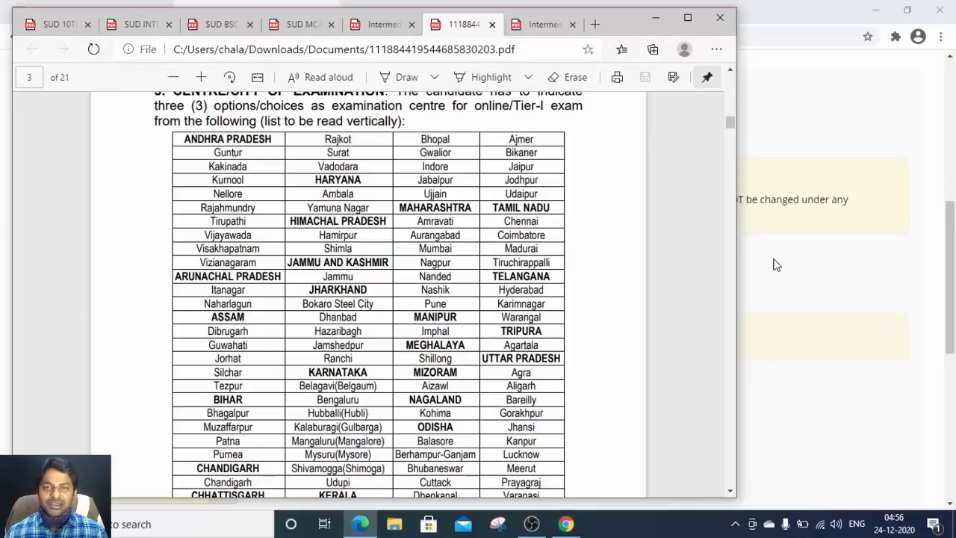
{"action": "key", "text": "alt+Tab"}
Step: Set Exam City Choices 1–3 to Hyderabad, Vijayawada and Visakhapatnam
{"action": "left_click", "coordinate": [157, 292]}
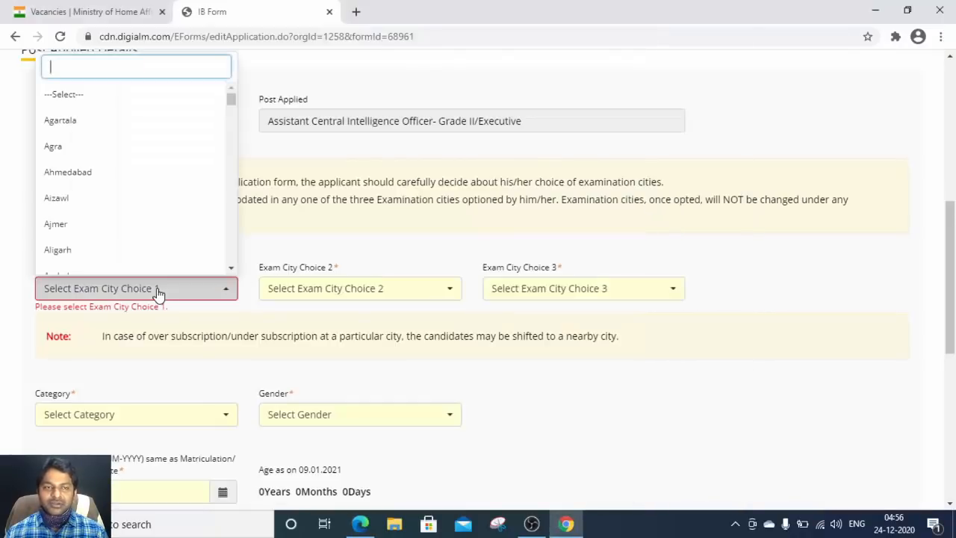
{"action": "type", "text": "HYDE"}
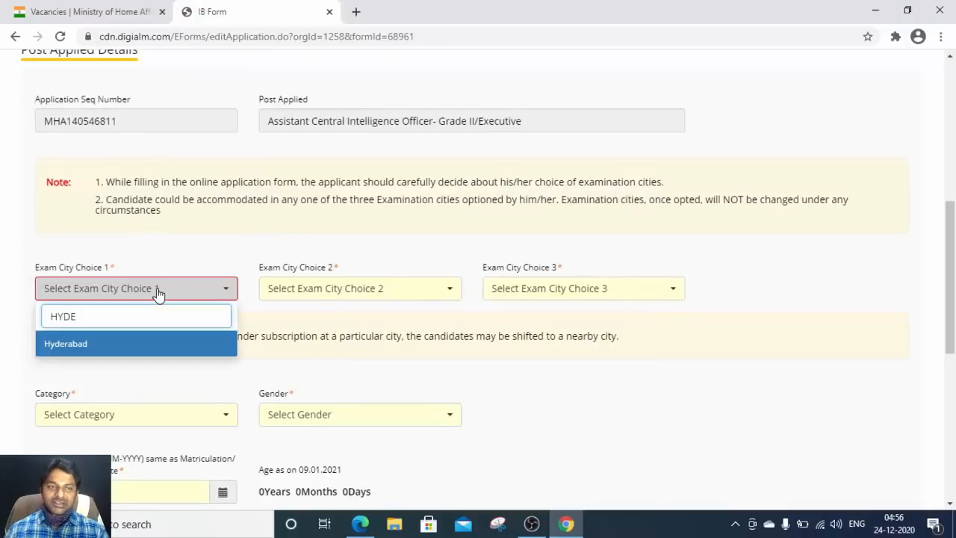
{"action": "left_click", "coordinate": [87, 346]}
{"action": "left_click", "coordinate": [333, 291]}
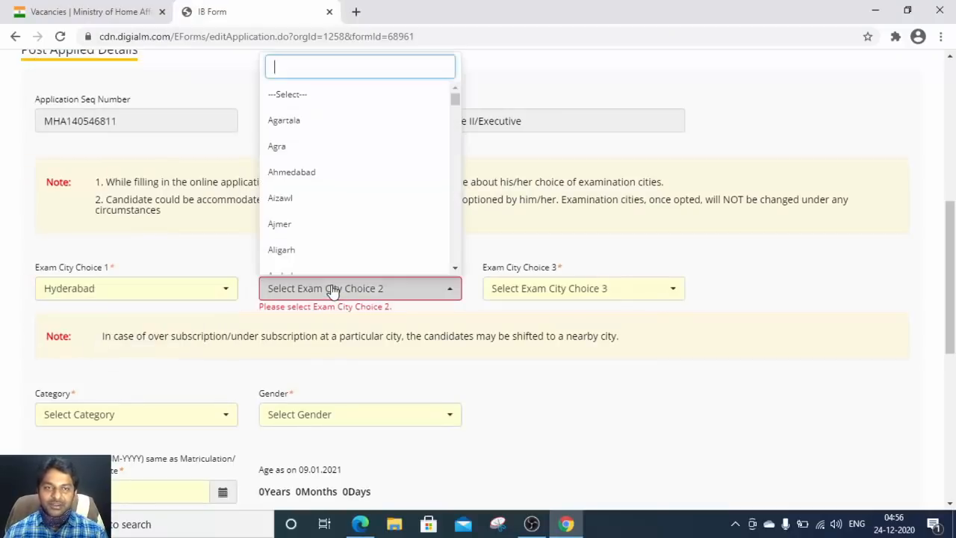
{"action": "type", "text": "VIJ"}
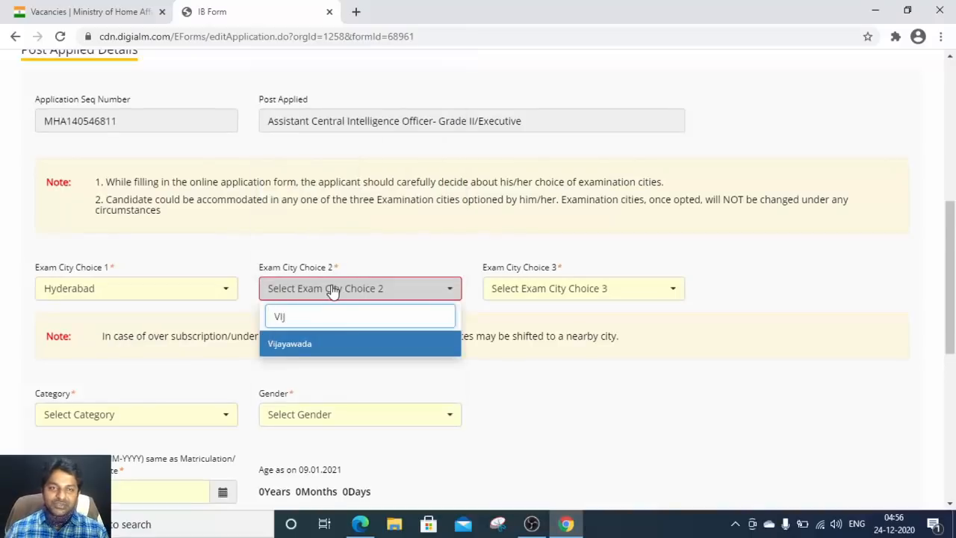
{"action": "left_click", "coordinate": [299, 346]}
{"action": "left_click", "coordinate": [568, 291]}
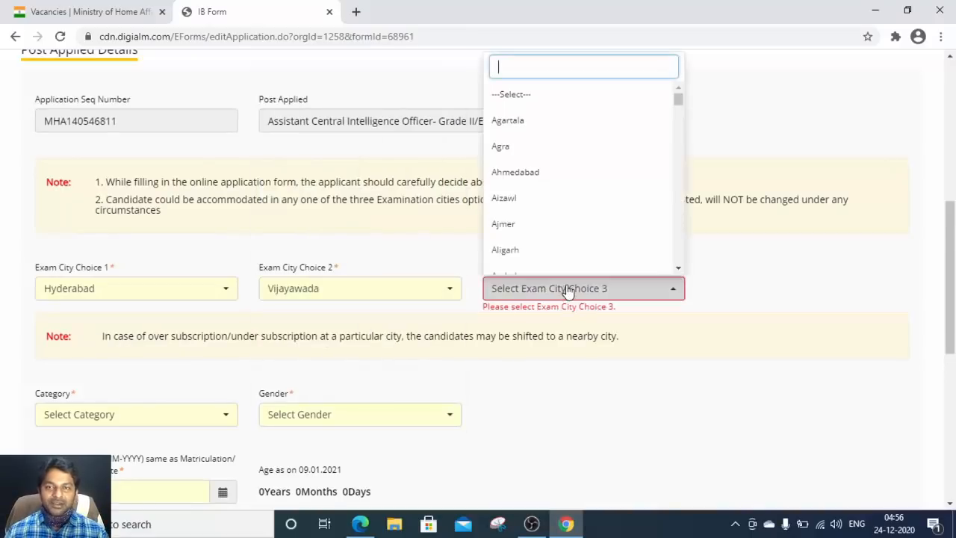
{"action": "type", "text": "VIS"}
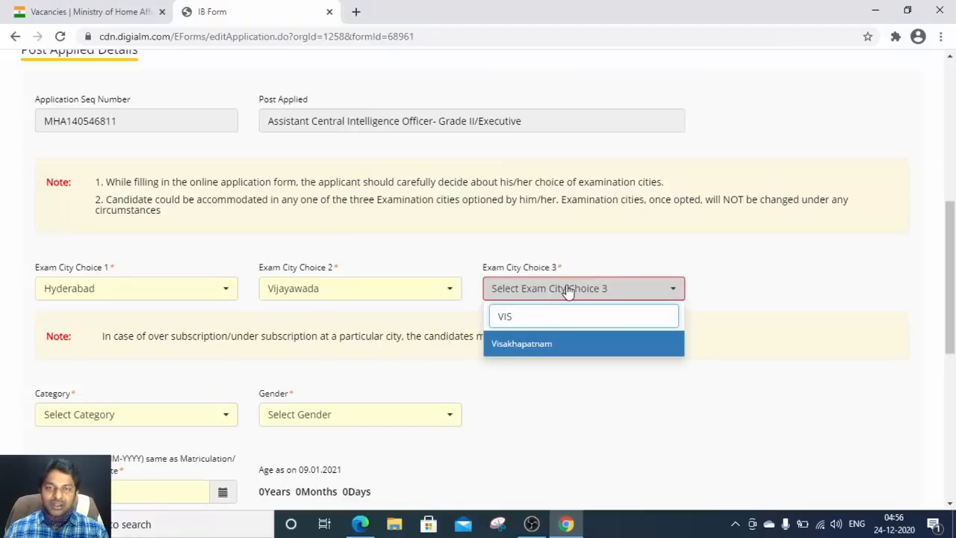
{"action": "left_click", "coordinate": [530, 345]}
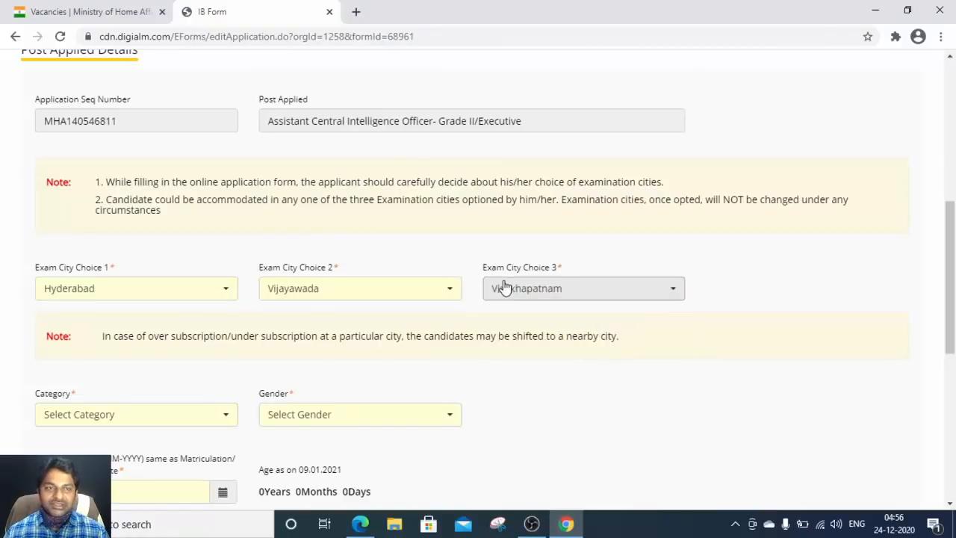
{"action": "scroll", "coordinate": [396, 303], "scroll_direction": "down", "scroll_amount": 2}
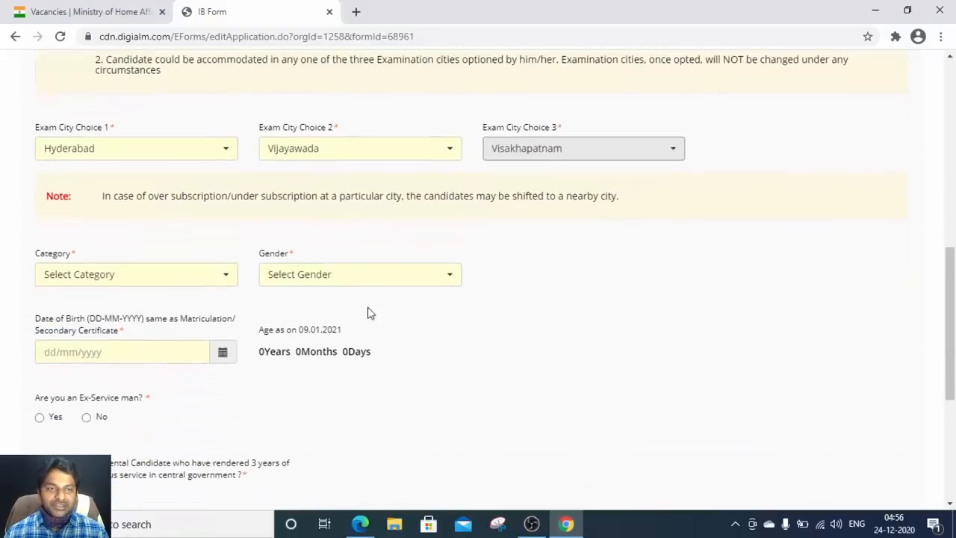
{"action": "left_click", "coordinate": [147, 285]}
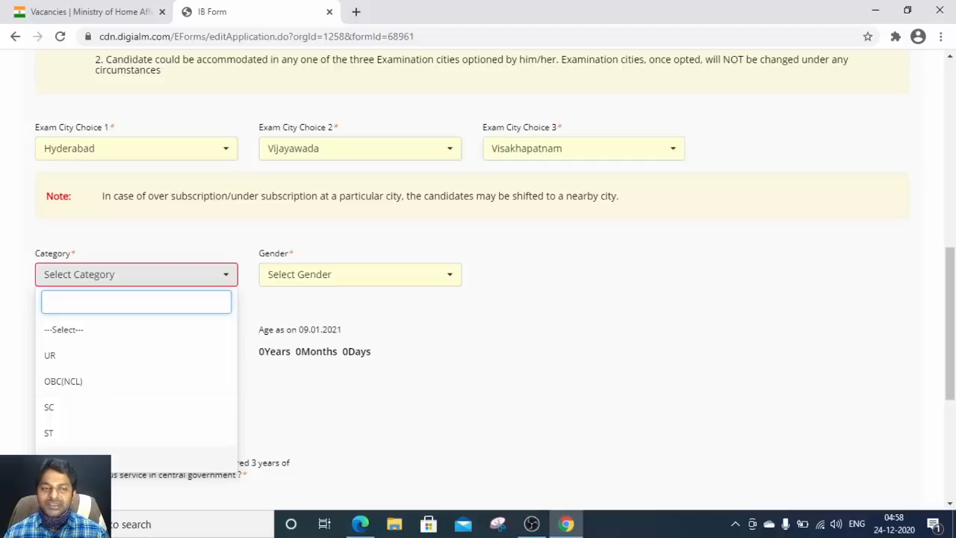
Step: Set Category to UR and Gender to Male
{"action": "left_click", "coordinate": [77, 355]}
{"action": "left_click", "coordinate": [217, 276]}
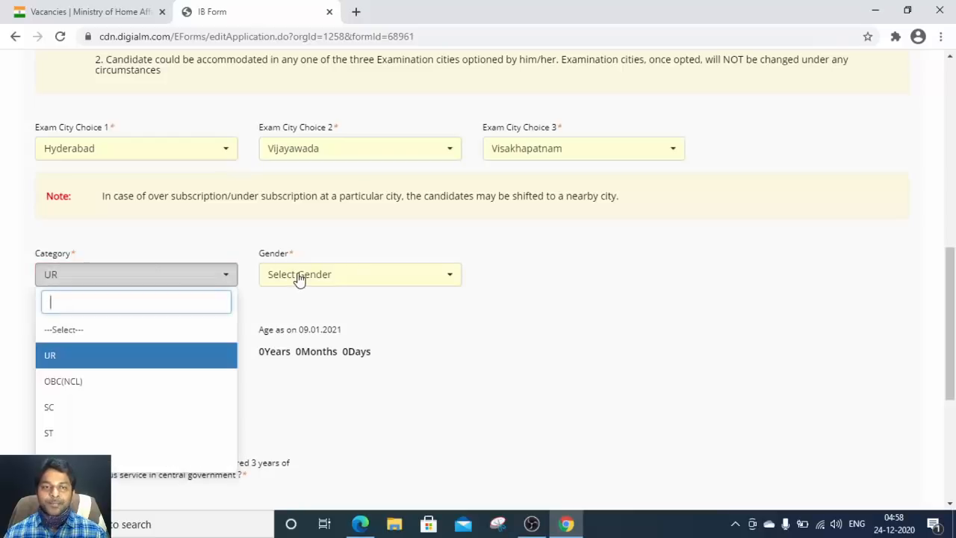
{"action": "left_click", "coordinate": [396, 276]}
{"action": "left_click", "coordinate": [320, 357]}
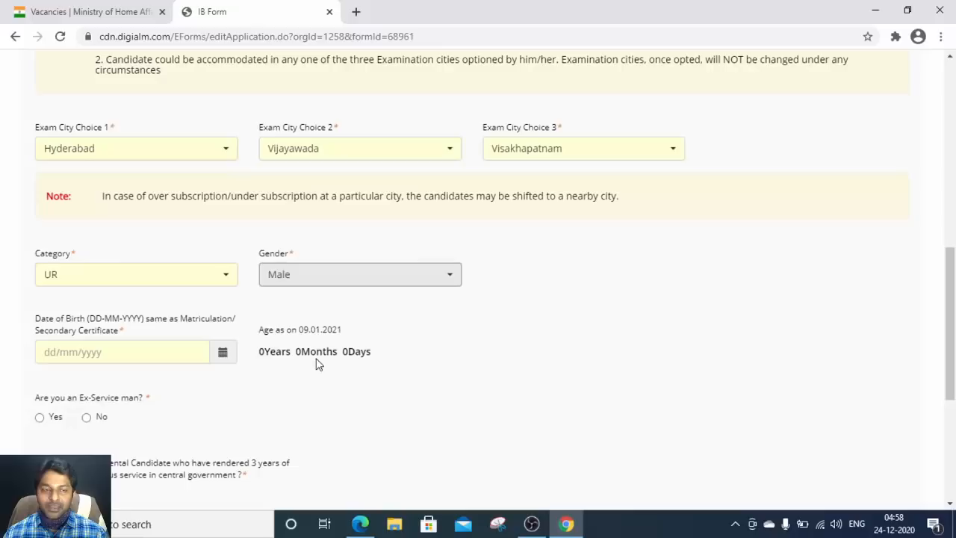
Step: Open the Date of Birth calendar and view the 10th certificate PDF for the birth date
{"action": "left_click", "coordinate": [223, 353]}
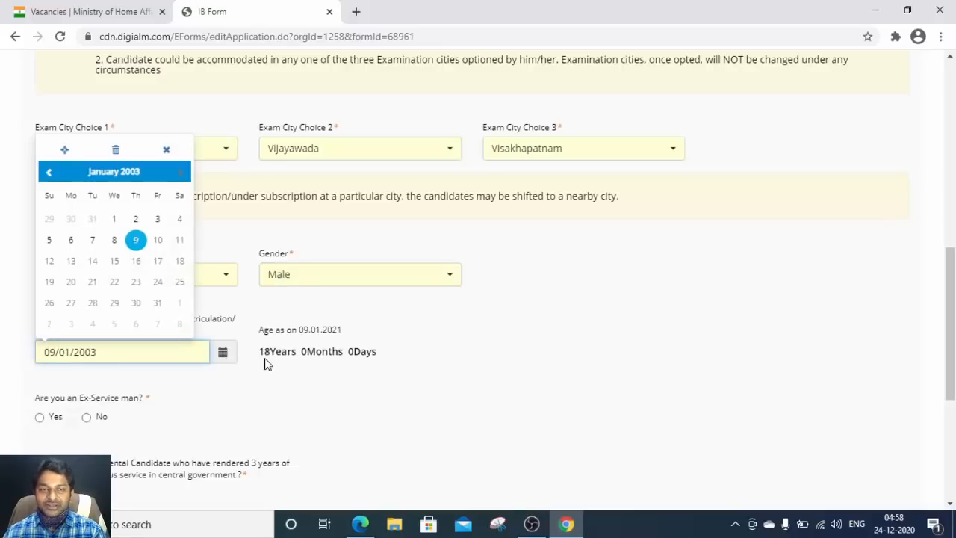
{"action": "key", "text": "alt+Tab"}
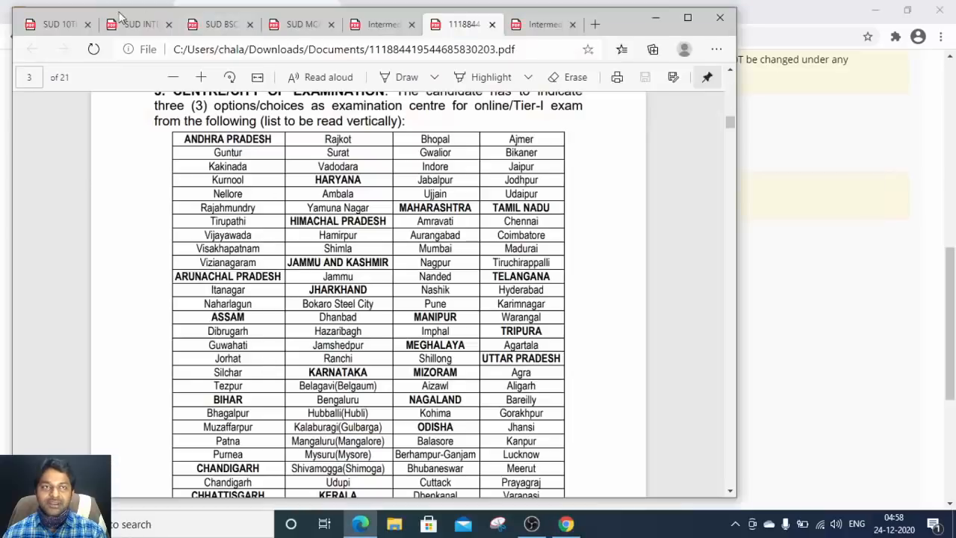
{"action": "left_click", "coordinate": [62, 26]}
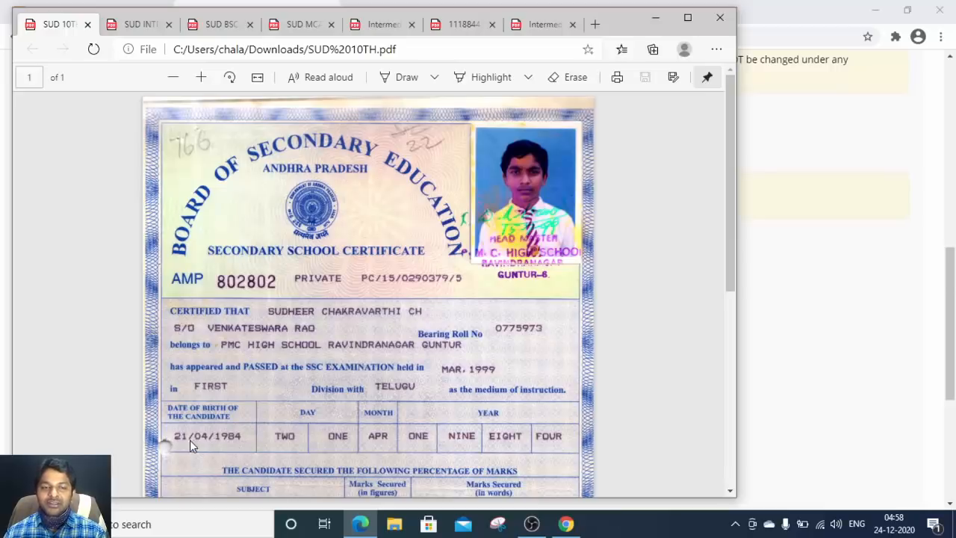
{"action": "left_click", "coordinate": [762, 279]}
{"action": "left_click", "coordinate": [223, 355]}
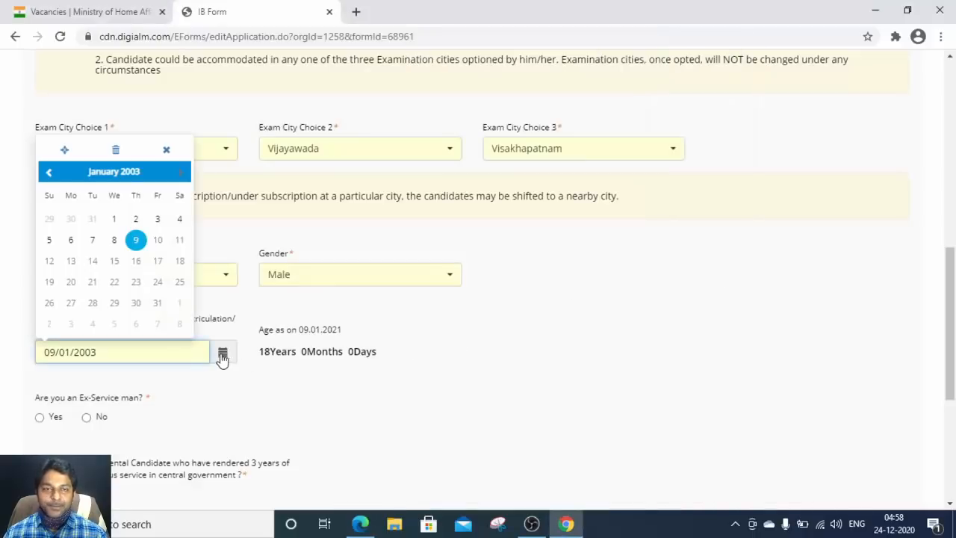
{"action": "left_click", "coordinate": [49, 175]}
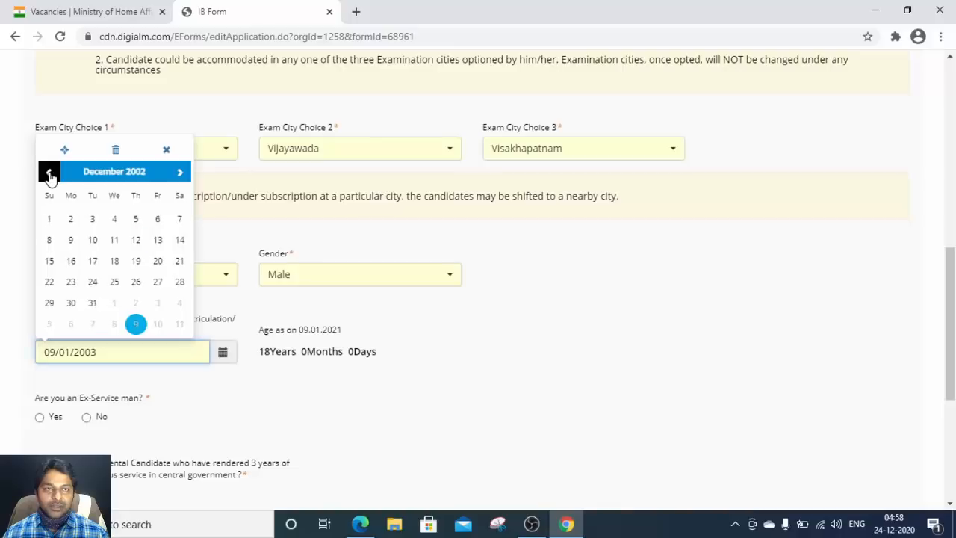
{"action": "left_click", "coordinate": [49, 175]}
{"action": "left_click", "coordinate": [49, 174]}
{"action": "left_click", "coordinate": [128, 176]}
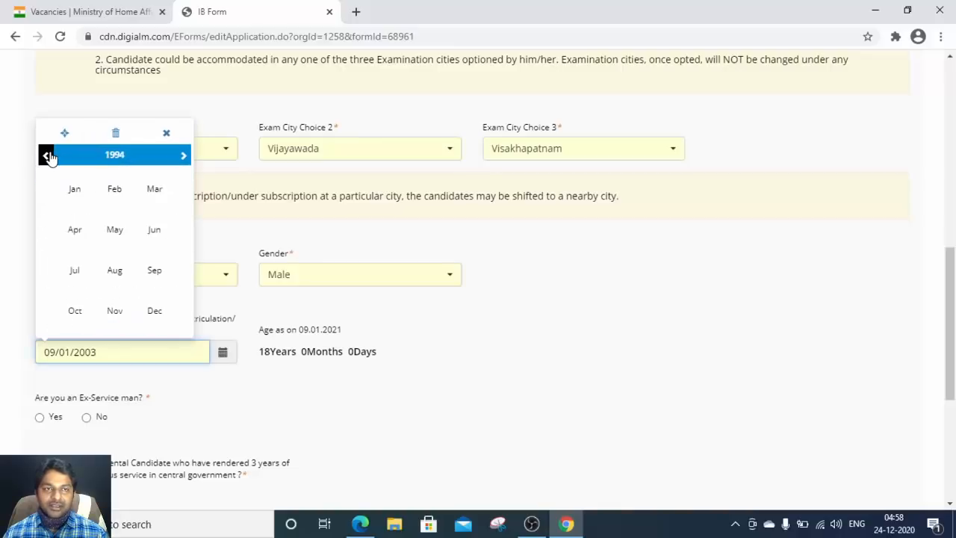
{"action": "left_click", "coordinate": [183, 155]}
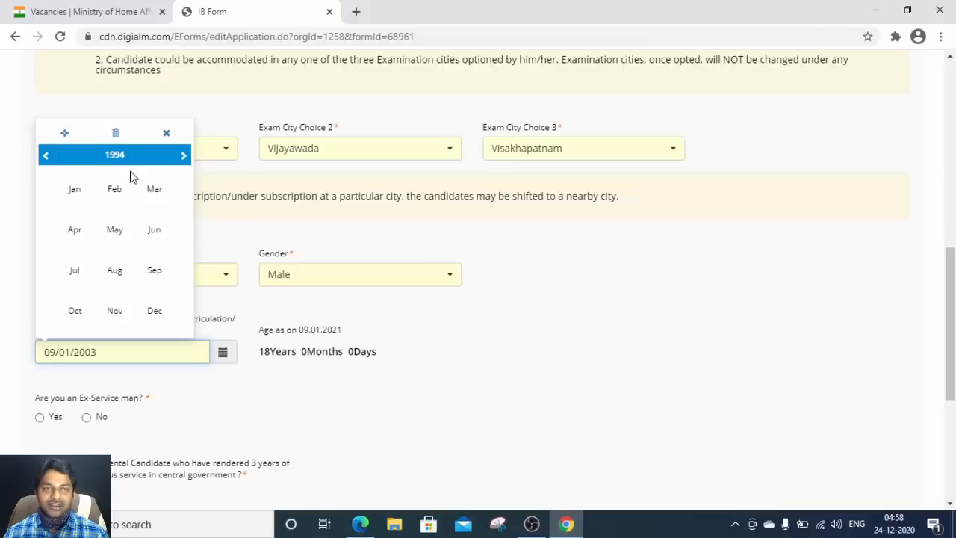
{"action": "left_click", "coordinate": [75, 230]}
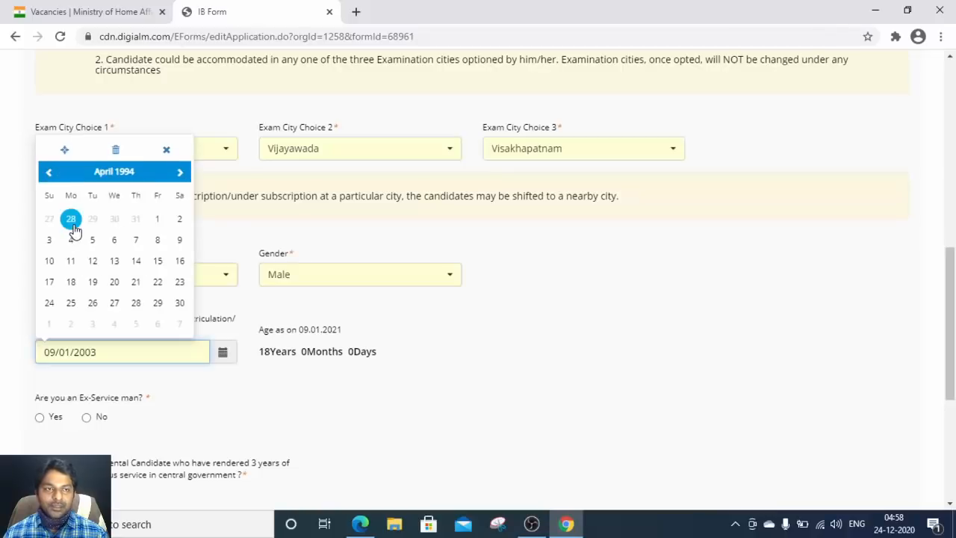
{"action": "left_click", "coordinate": [137, 283]}
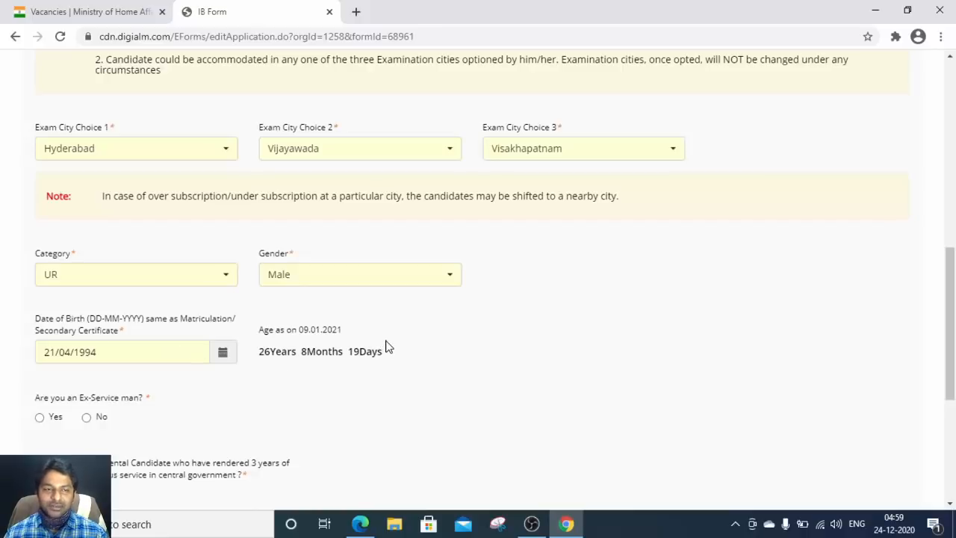
Step: Select No for each eligibility question, including departmental candidate, J&K domicile and Sportsperson
{"action": "scroll", "coordinate": [389, 347], "scroll_direction": "down", "scroll_amount": 1}
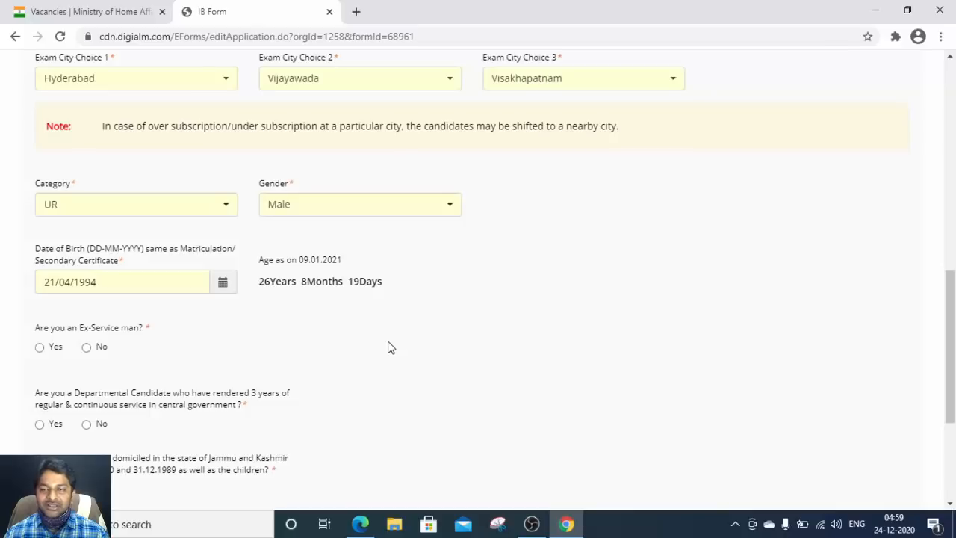
{"action": "scroll", "coordinate": [387, 341], "scroll_direction": "down", "scroll_amount": 1}
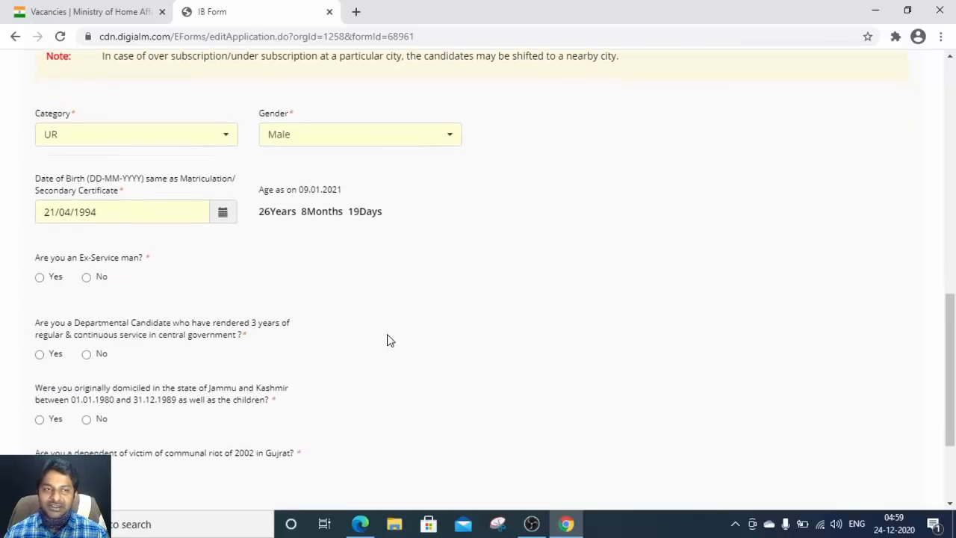
{"action": "scroll", "coordinate": [387, 339], "scroll_direction": "up", "scroll_amount": 1}
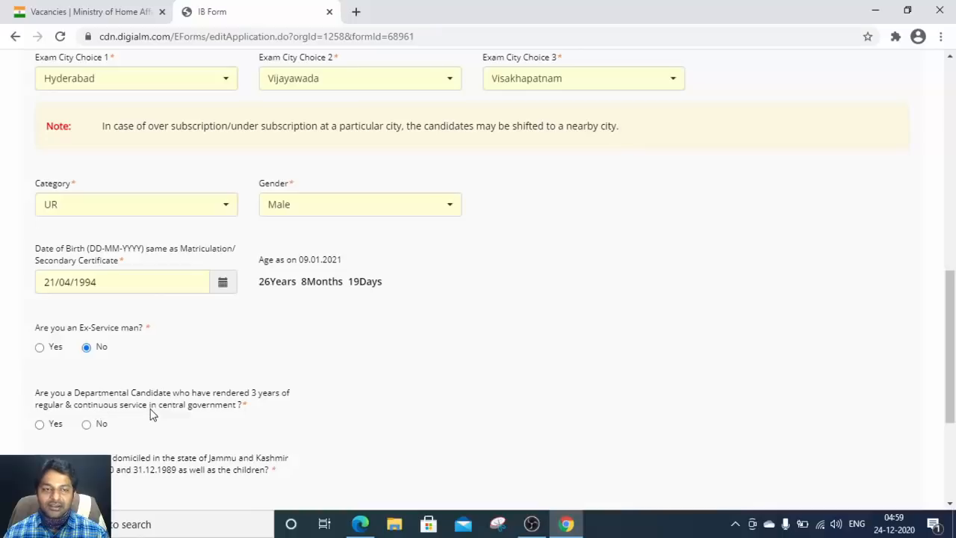
{"action": "scroll", "coordinate": [200, 412], "scroll_direction": "down", "scroll_amount": 1}
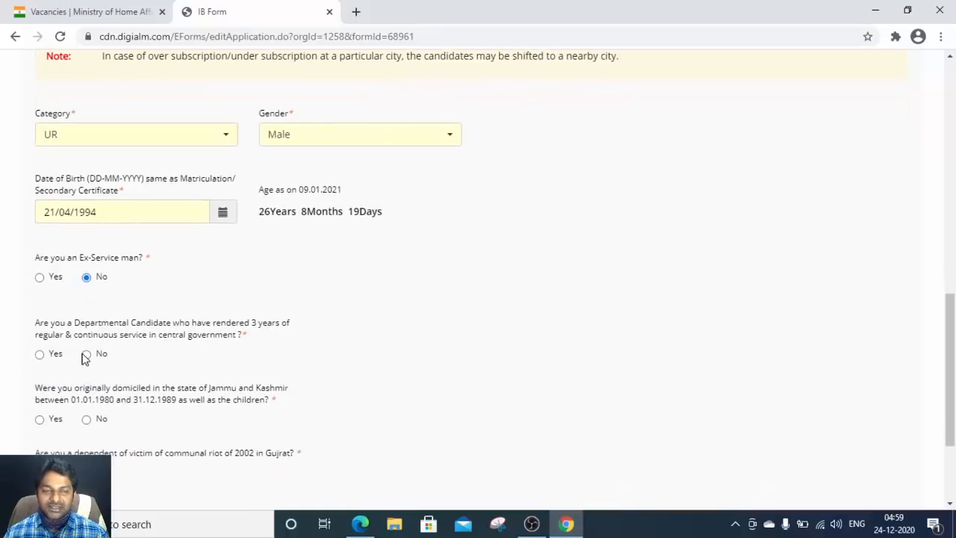
{"action": "left_click", "coordinate": [86, 354]}
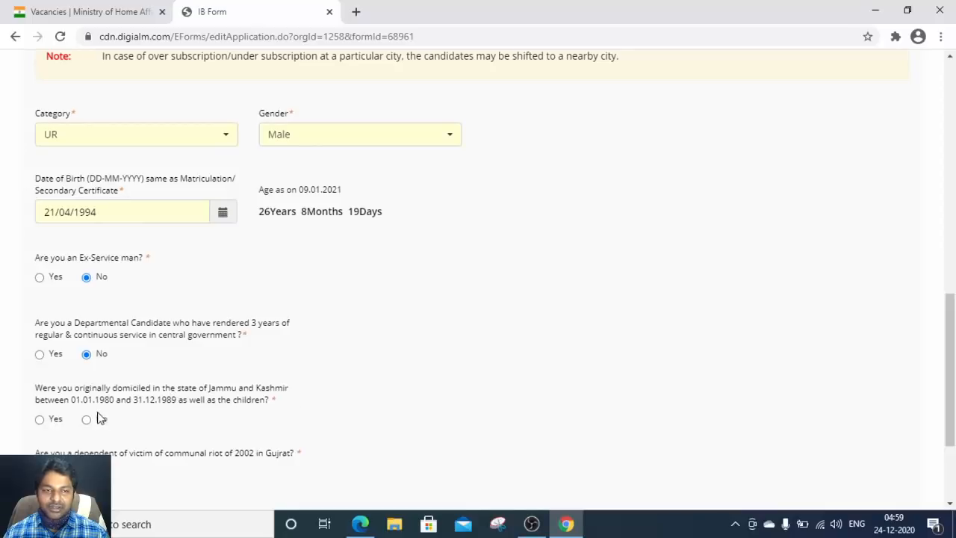
{"action": "left_click", "coordinate": [87, 419]}
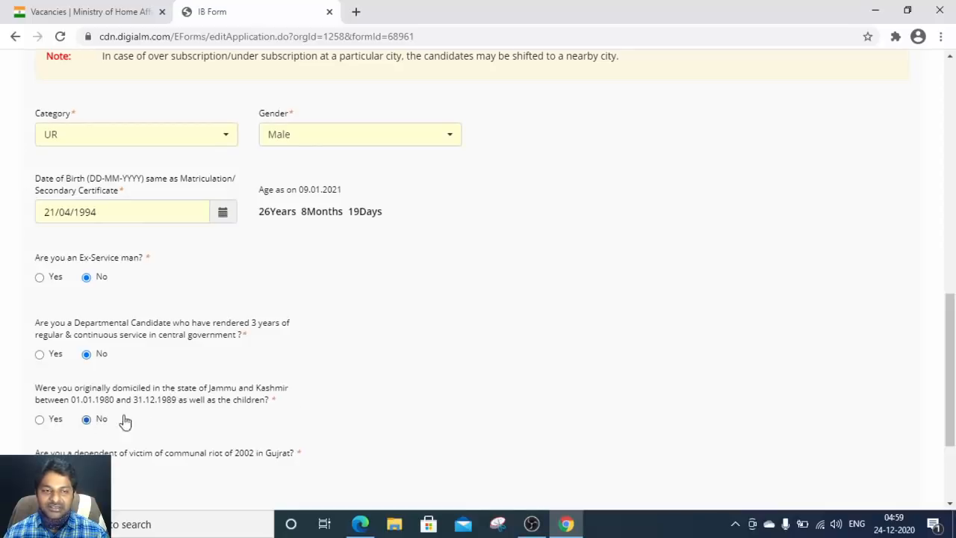
{"action": "scroll", "coordinate": [160, 409], "scroll_direction": "down", "scroll_amount": 1}
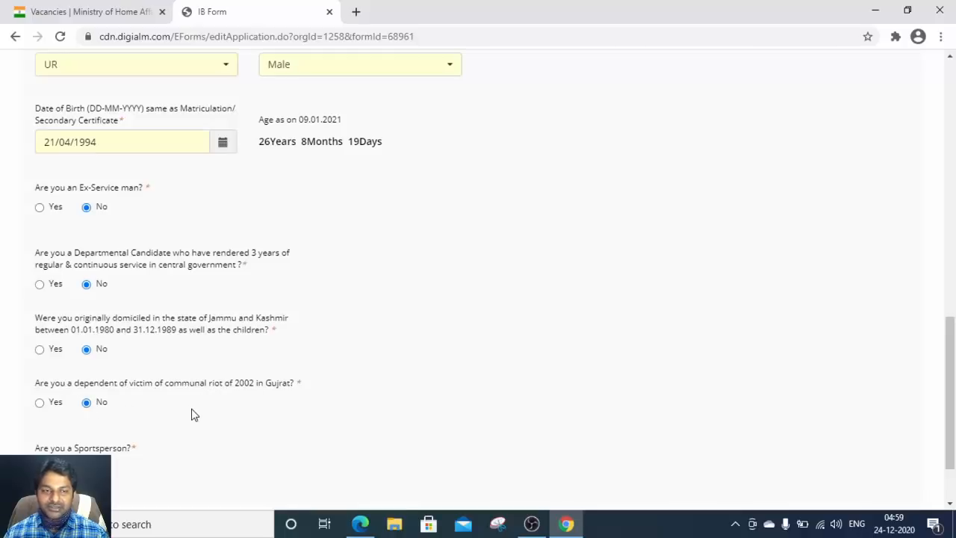
{"action": "scroll", "coordinate": [179, 416], "scroll_direction": "down", "scroll_amount": 1}
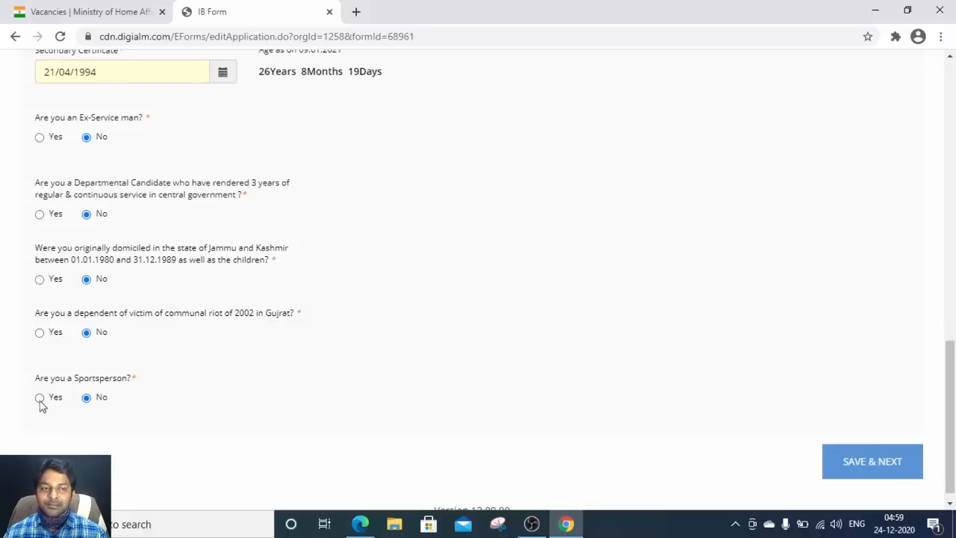
{"action": "left_click", "coordinate": [86, 400]}
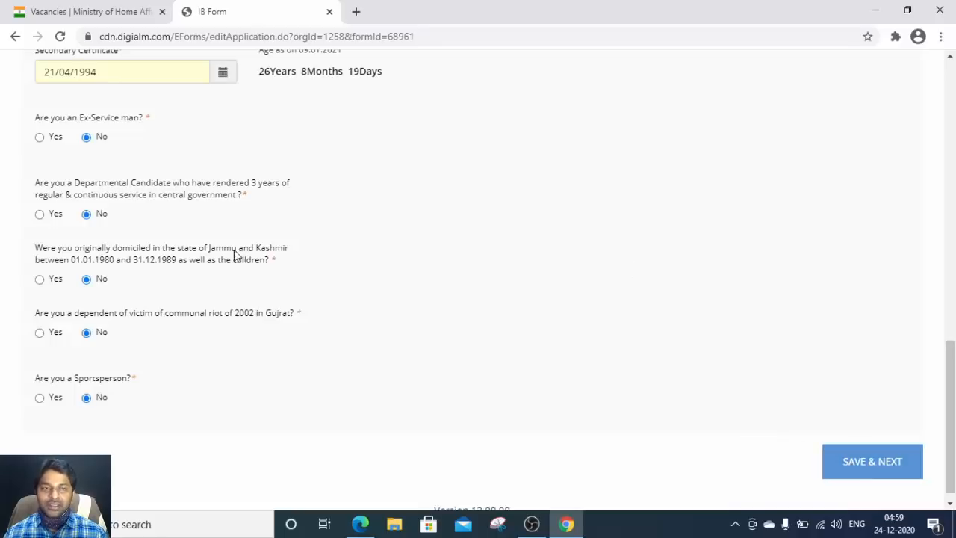
Step: Save the filled section and dismiss the data-saved confirmation
{"action": "left_click", "coordinate": [873, 462]}
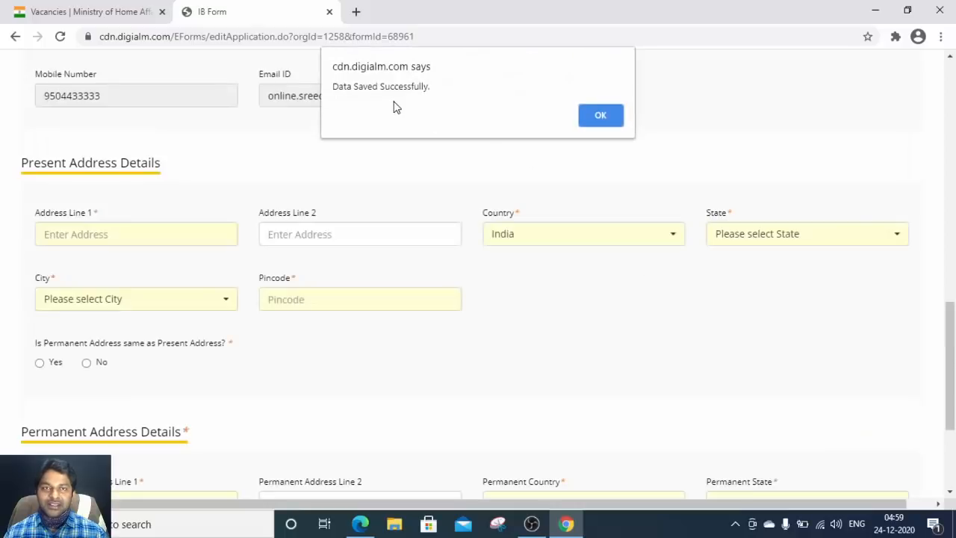
{"action": "left_click", "coordinate": [602, 116]}
{"action": "scroll", "coordinate": [489, 213], "scroll_direction": "up", "scroll_amount": 3}
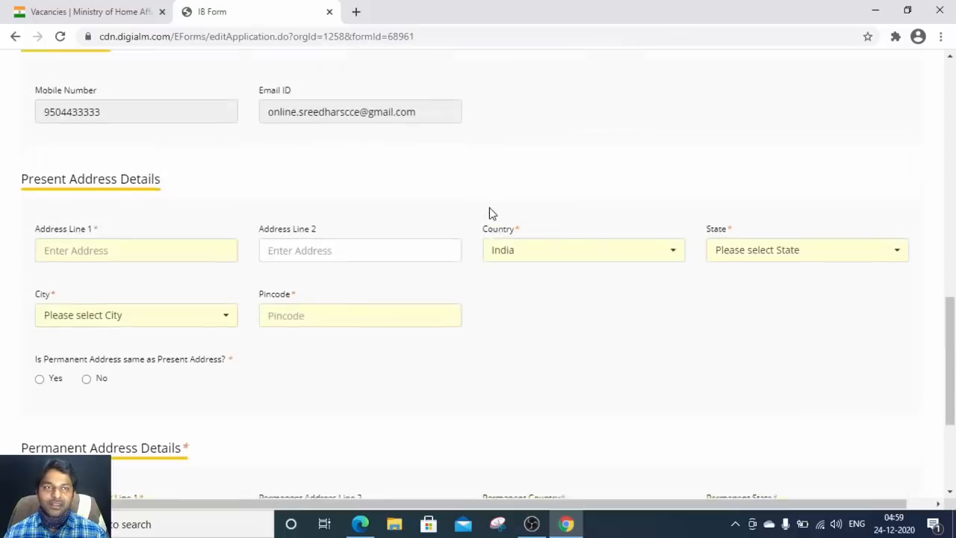
{"action": "scroll", "coordinate": [411, 217], "scroll_direction": "up", "scroll_amount": 5}
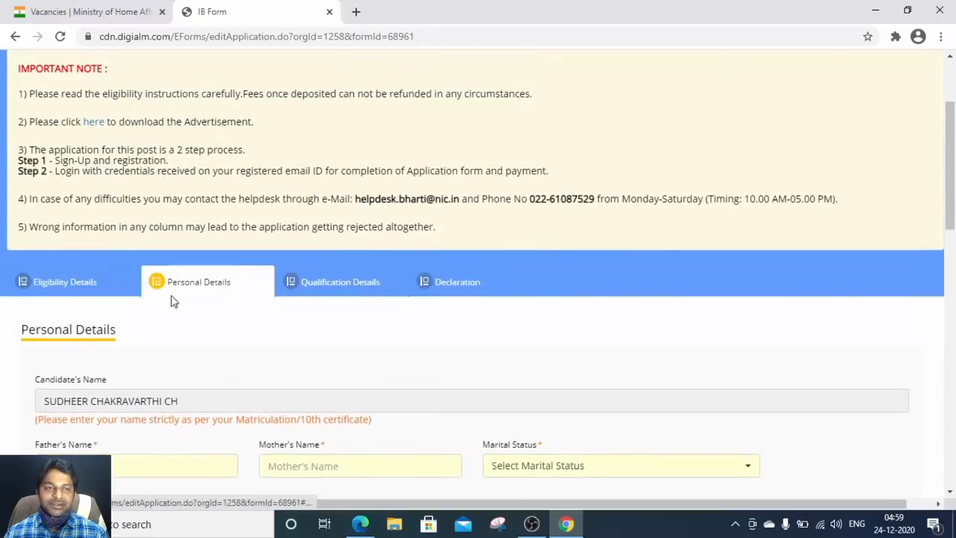
{"action": "scroll", "coordinate": [357, 333], "scroll_direction": "down", "scroll_amount": 2}
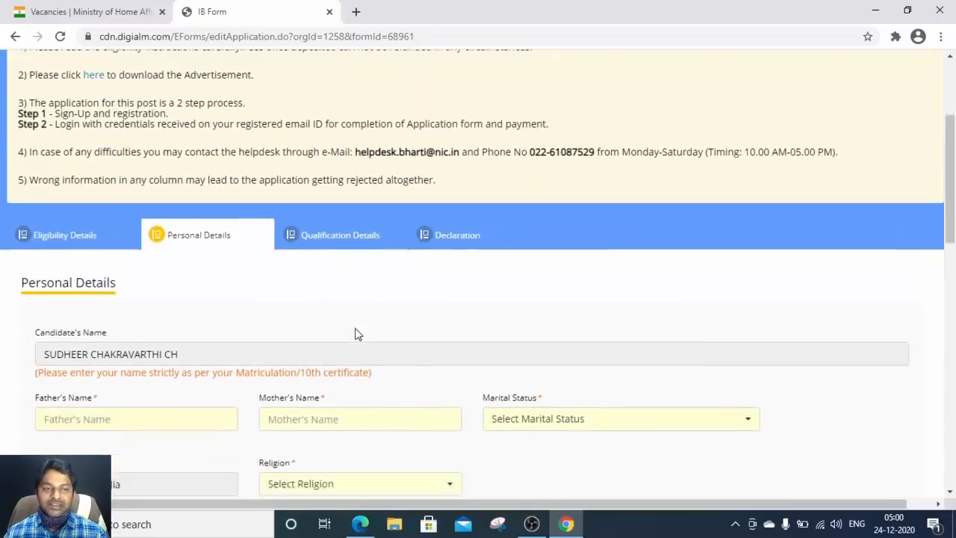
Step: Enter the father's and mother's names in capitals, as shown on the 10th certificate
{"action": "left_click", "coordinate": [122, 322]}
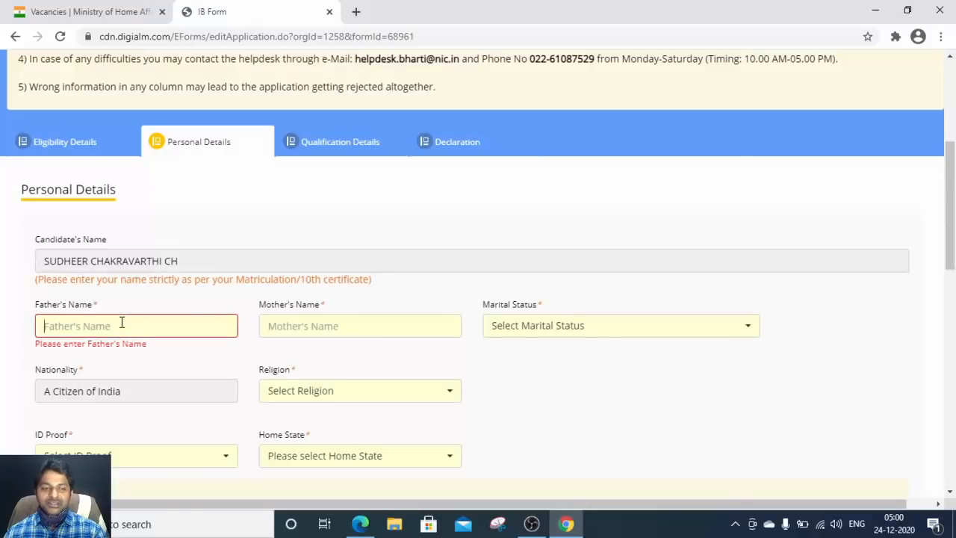
{"action": "key", "text": "alt+Tab"}
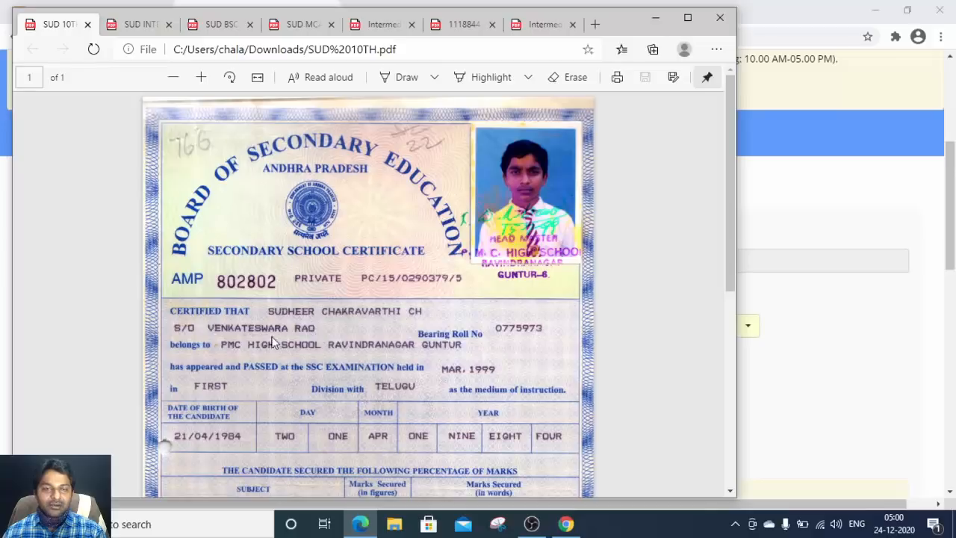
{"action": "key", "text": "alt+Tab"}
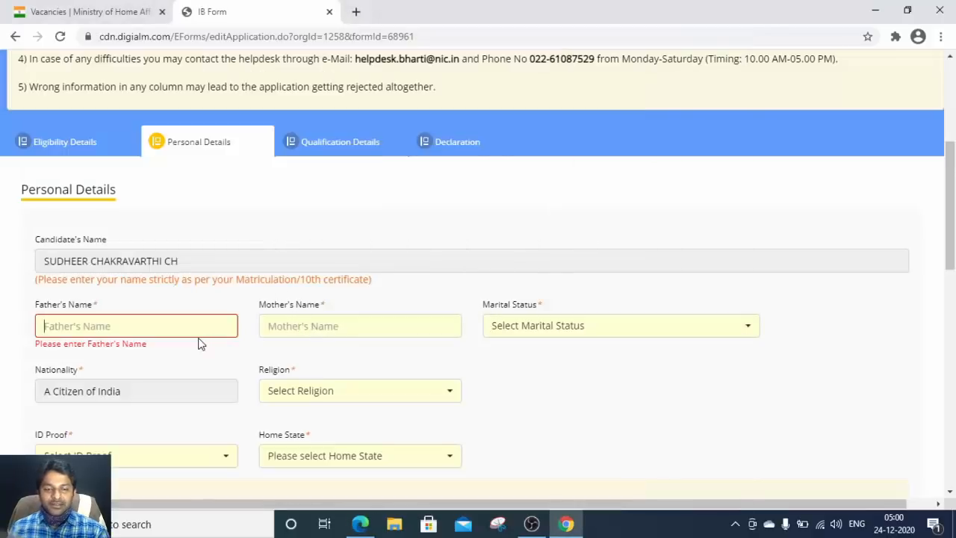
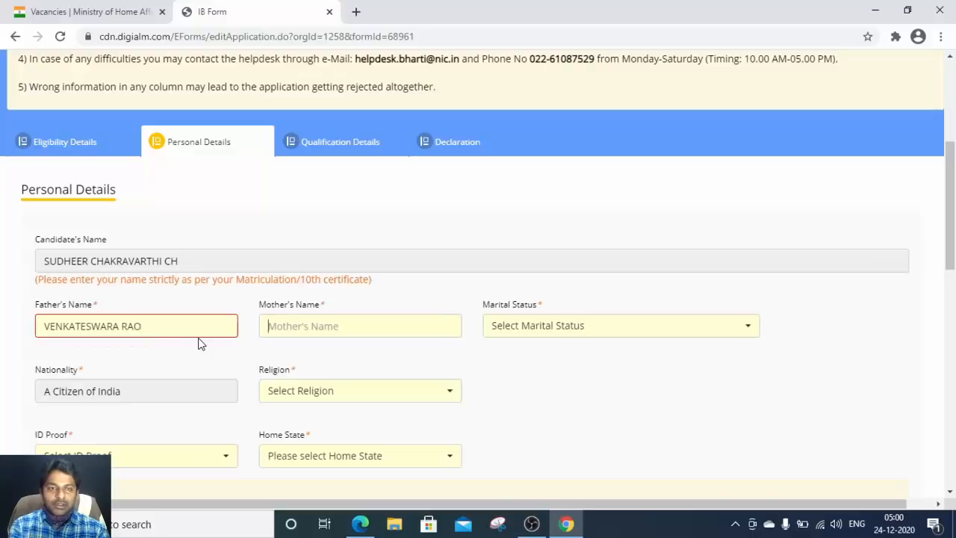
{"action": "key", "text": "Tab"}
{"action": "type", "text": "rA"}
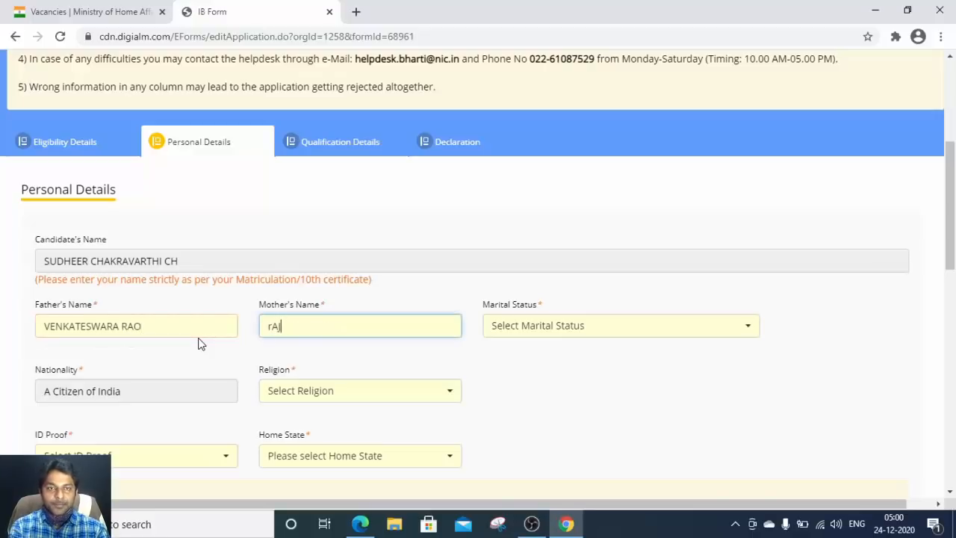
{"action": "type", "text": "J"}
{"action": "key", "text": "BackSpace"}
{"action": "key", "text": "BackSpace"}
{"action": "key", "text": "BackSpace"}
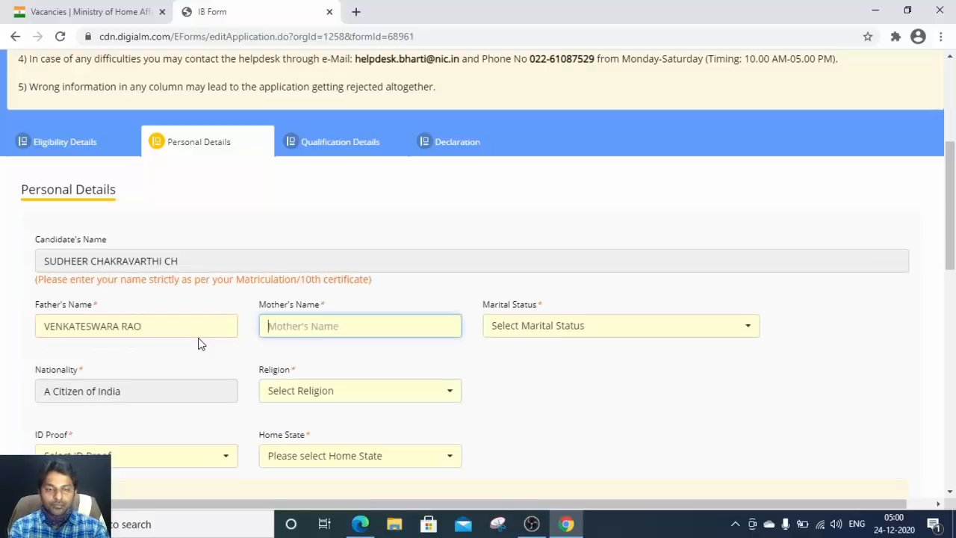
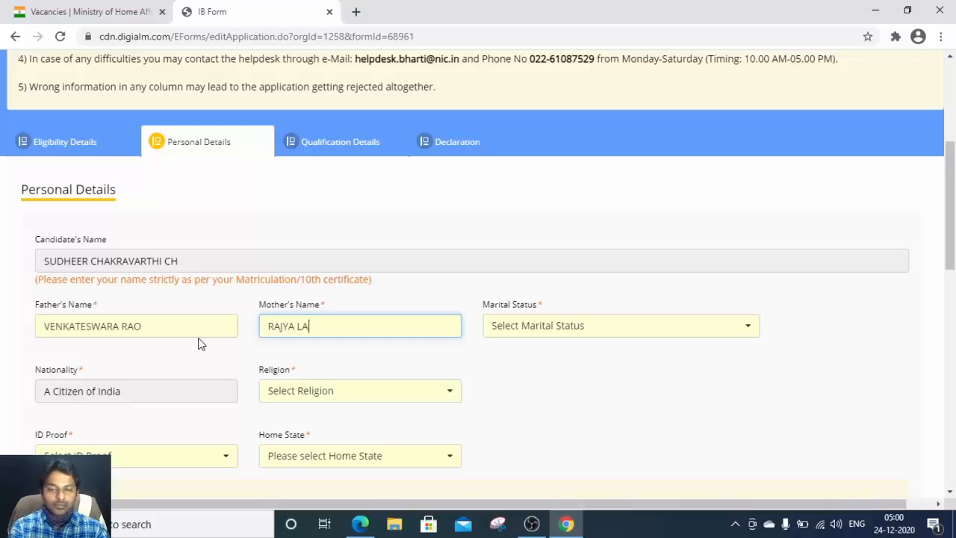
{"action": "key", "text": "Tab"}
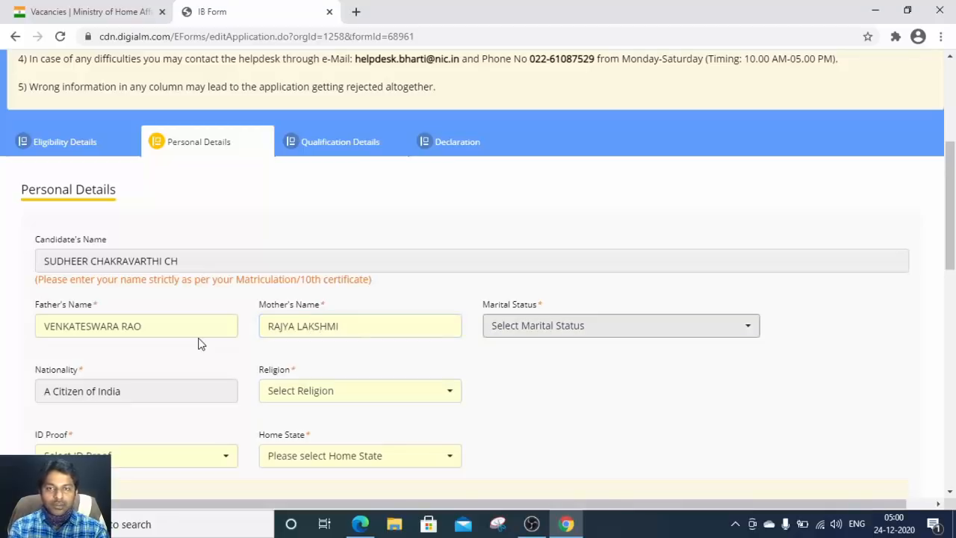
Step: Try Married, Divorced and Widow in Marital Status, then settle on Unmarried
{"action": "left_click", "coordinate": [542, 325]}
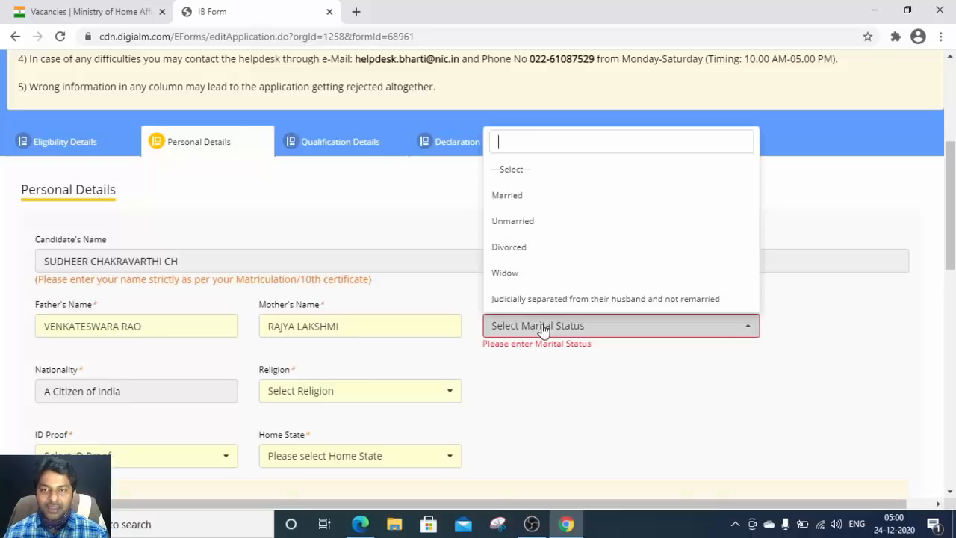
{"action": "left_click", "coordinate": [523, 221]}
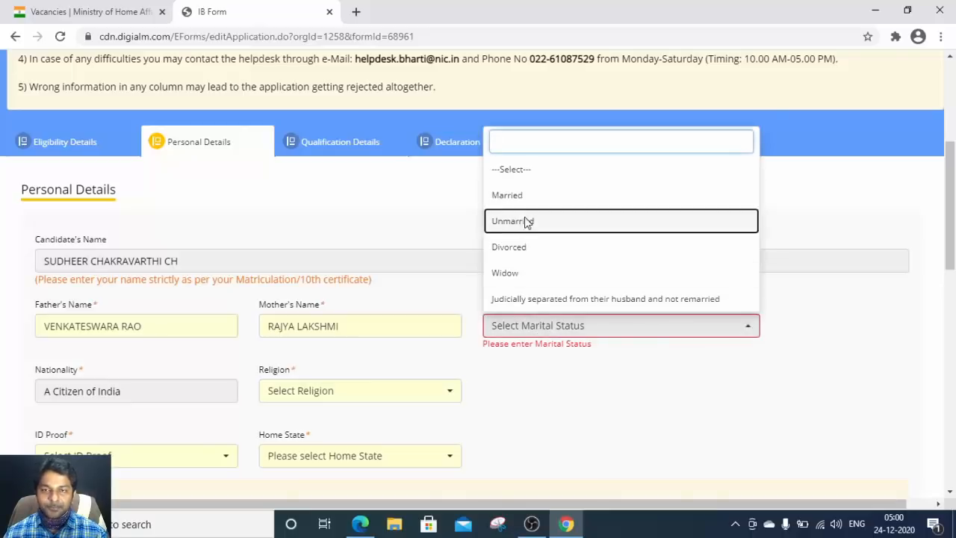
{"action": "left_click", "coordinate": [539, 331]}
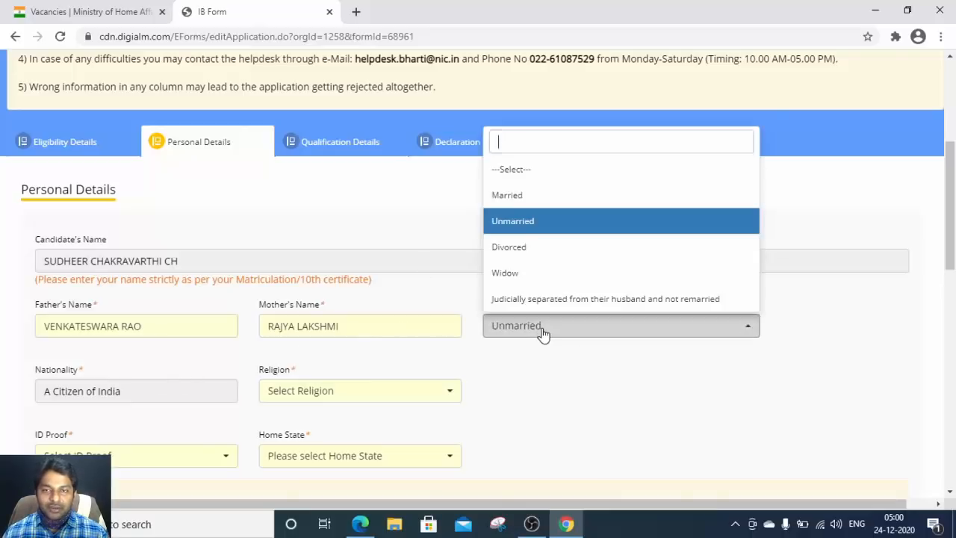
{"action": "left_click", "coordinate": [529, 197]}
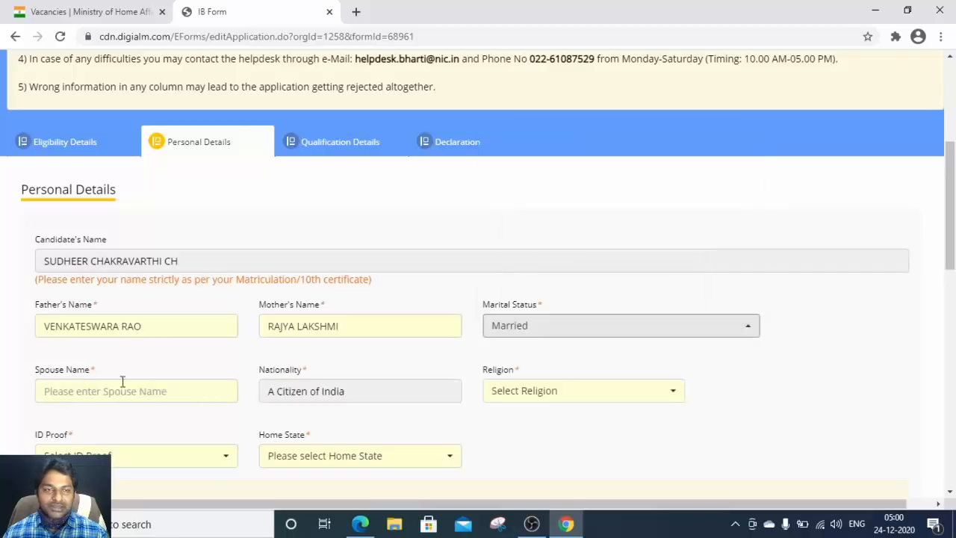
{"action": "left_click", "coordinate": [515, 332]}
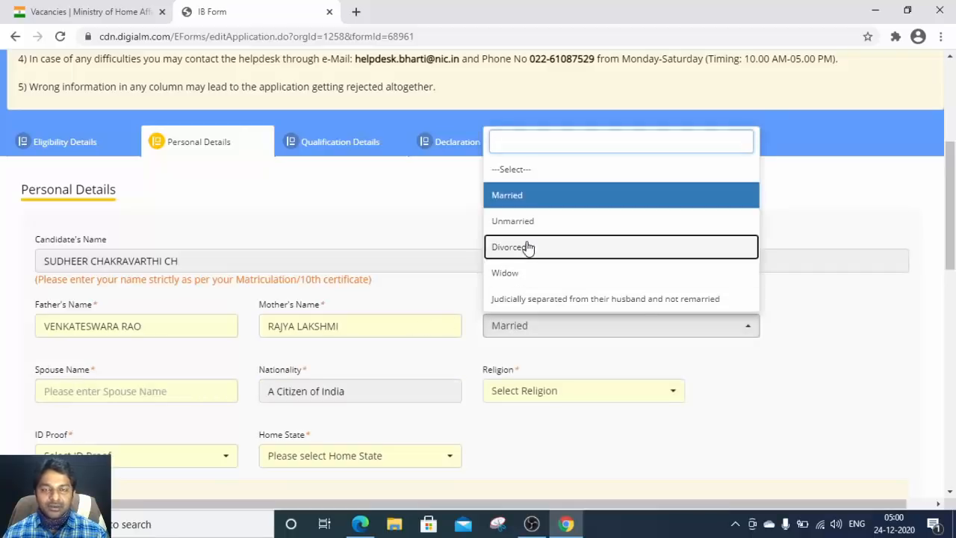
{"action": "left_click", "coordinate": [527, 247]}
{"action": "left_click", "coordinate": [538, 324]}
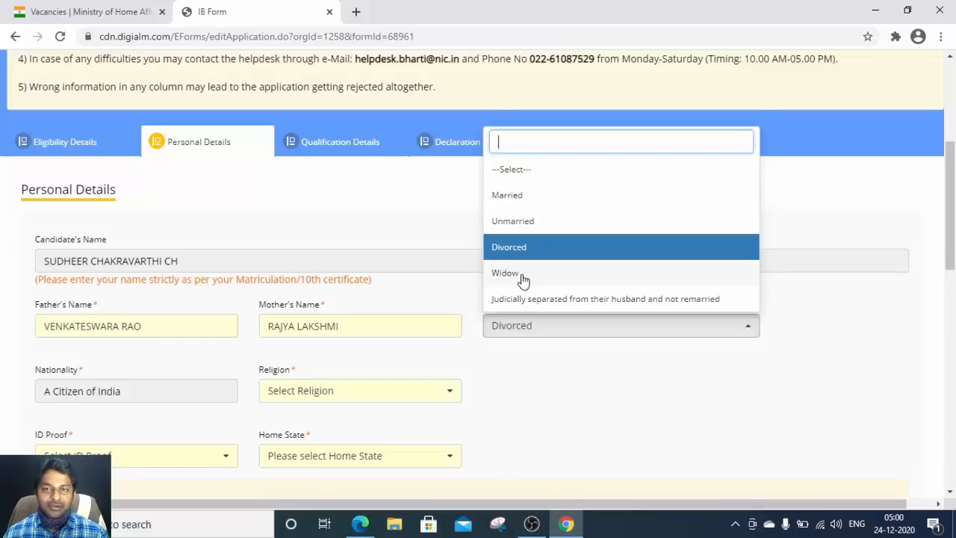
{"action": "left_click", "coordinate": [523, 273]}
{"action": "left_click", "coordinate": [538, 327]}
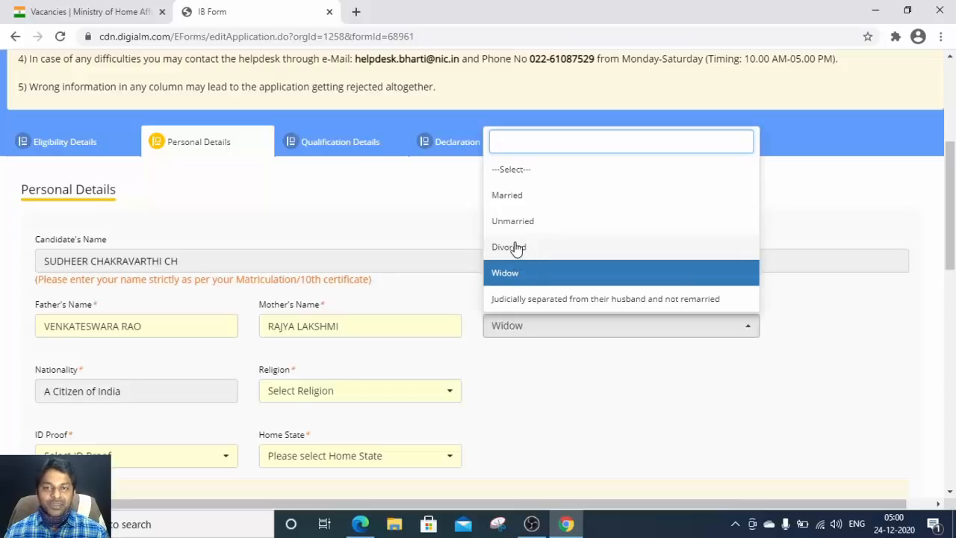
{"action": "left_click", "coordinate": [515, 249]}
{"action": "left_click", "coordinate": [532, 323]}
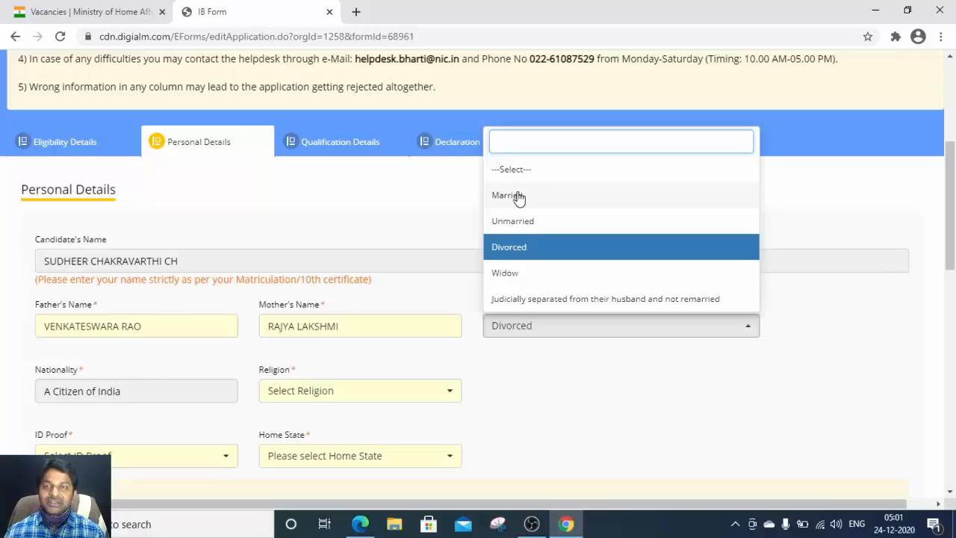
{"action": "left_click", "coordinate": [517, 223]}
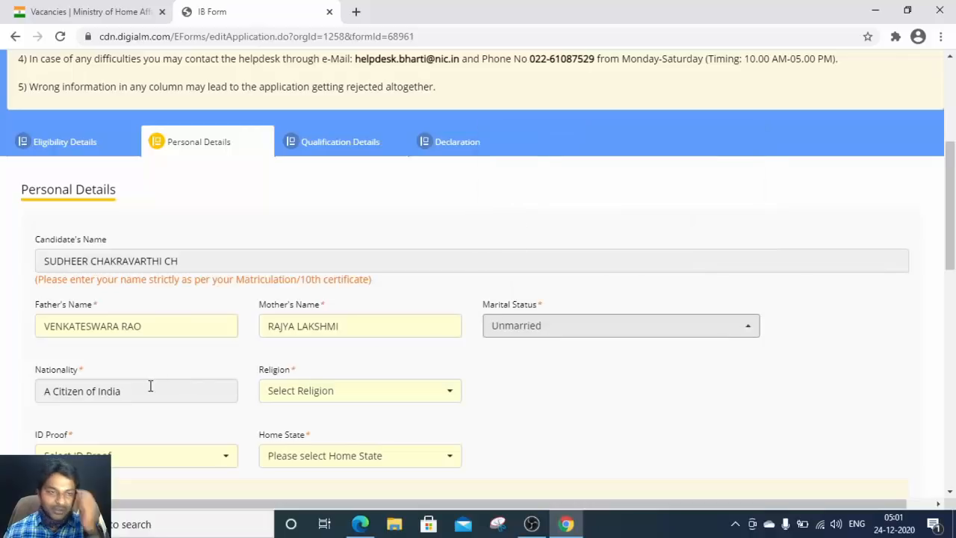
Step: Set Religion to Hinduism
{"action": "left_click", "coordinate": [330, 396]}
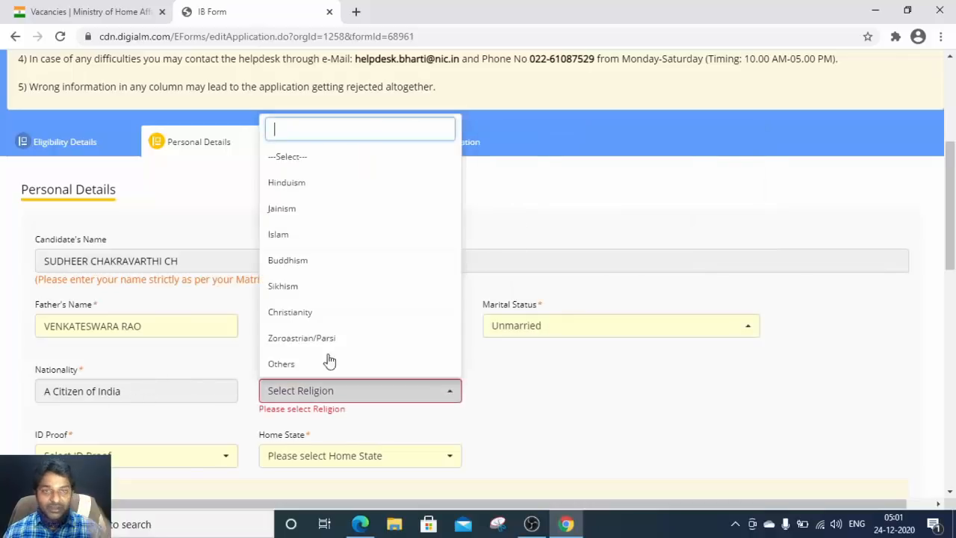
{"action": "left_click", "coordinate": [301, 185]}
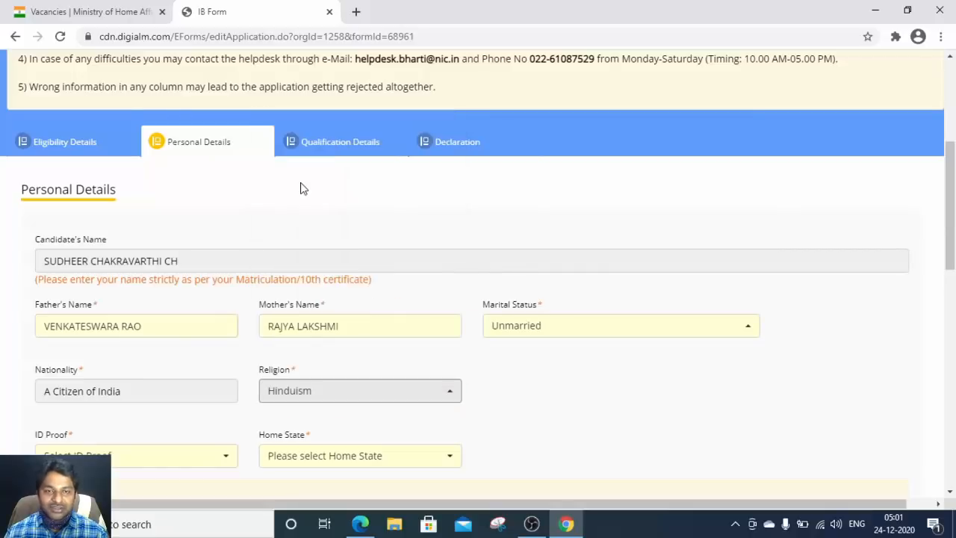
{"action": "scroll", "coordinate": [263, 351], "scroll_direction": "down", "scroll_amount": 2}
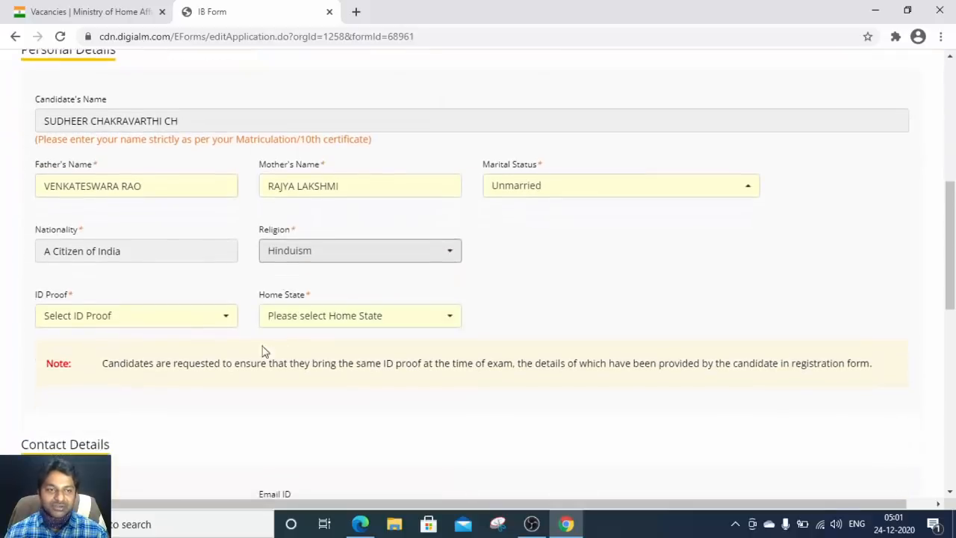
Step: Choose Pan Card as the ID proof and enter the PAN number
{"action": "left_click", "coordinate": [107, 319]}
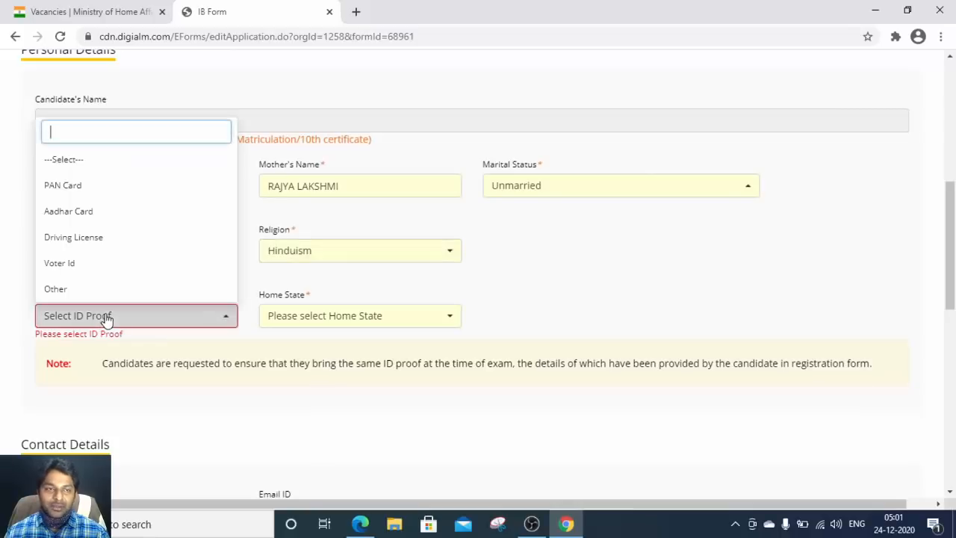
{"action": "left_click", "coordinate": [57, 213]}
{"action": "left_click", "coordinate": [328, 316]}
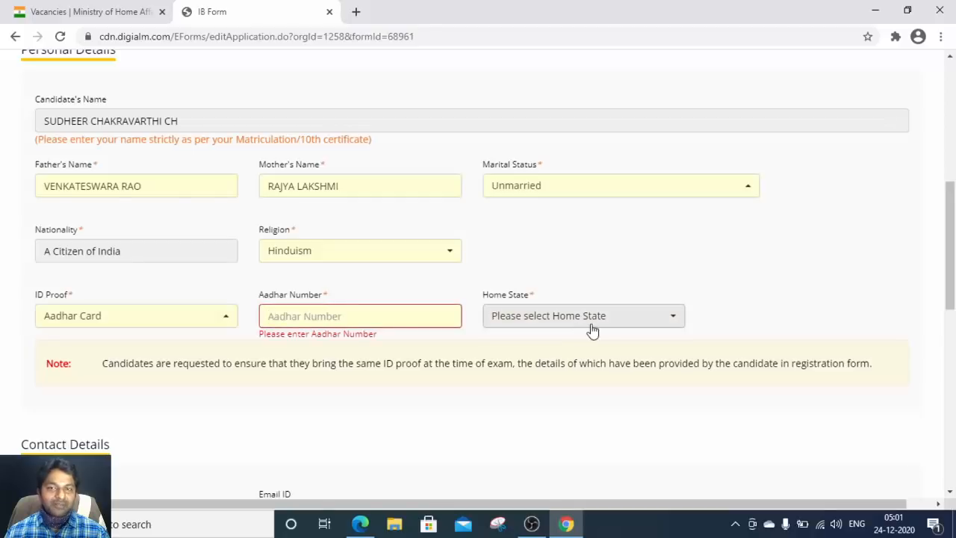
{"action": "left_click", "coordinate": [565, 319]}
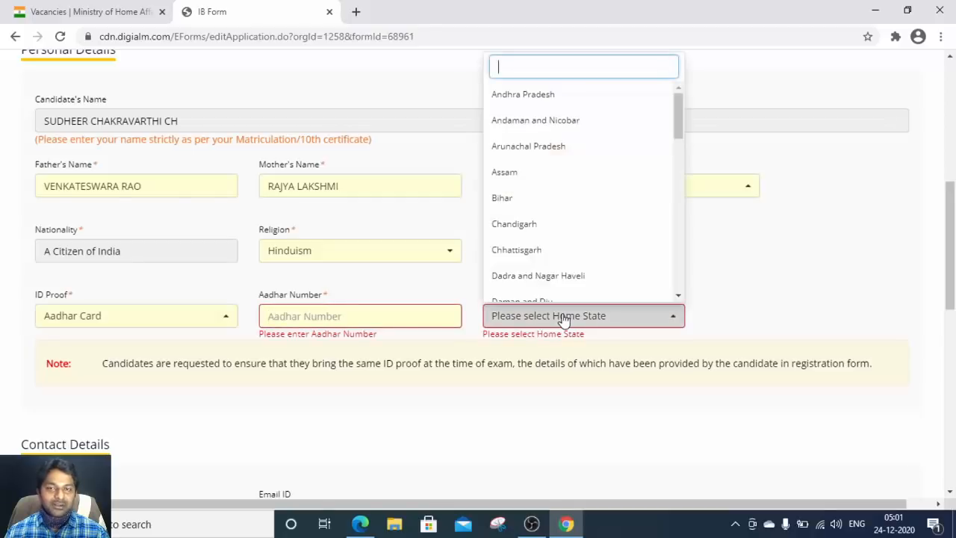
{"action": "left_click", "coordinate": [111, 318]}
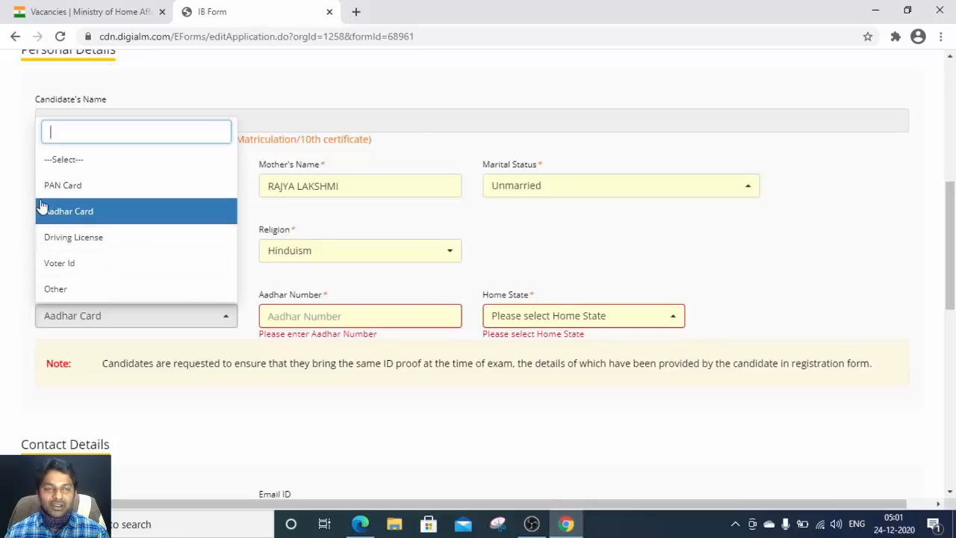
{"action": "left_click", "coordinate": [60, 185]}
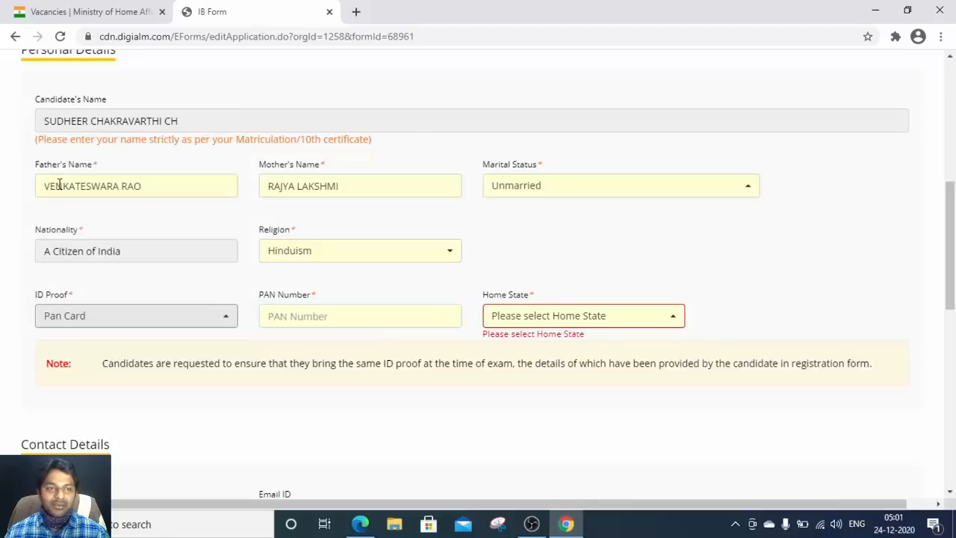
{"action": "left_click", "coordinate": [165, 322]}
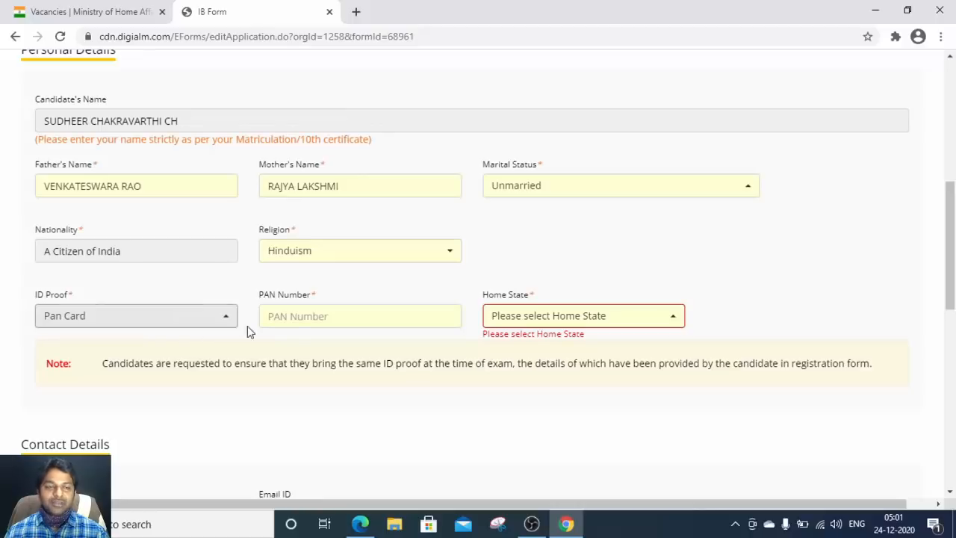
{"action": "left_click", "coordinate": [302, 317]}
{"action": "left_click", "coordinate": [338, 314]}
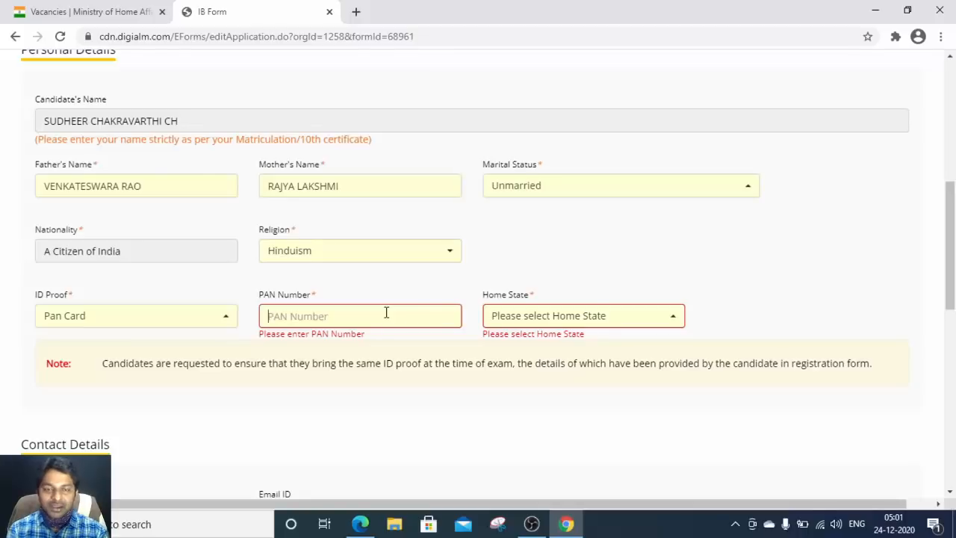
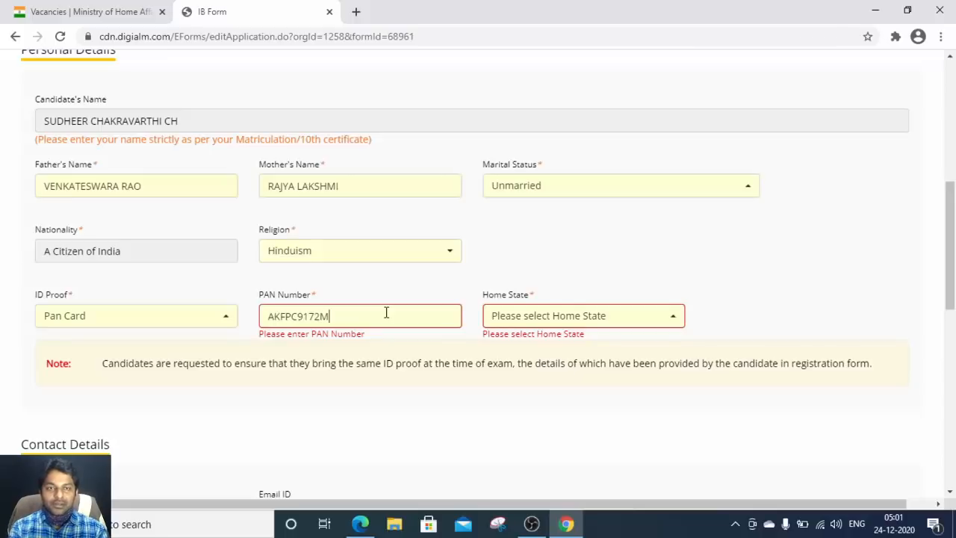
Step: Select Telangana as the Home State
{"action": "left_click", "coordinate": [598, 315]}
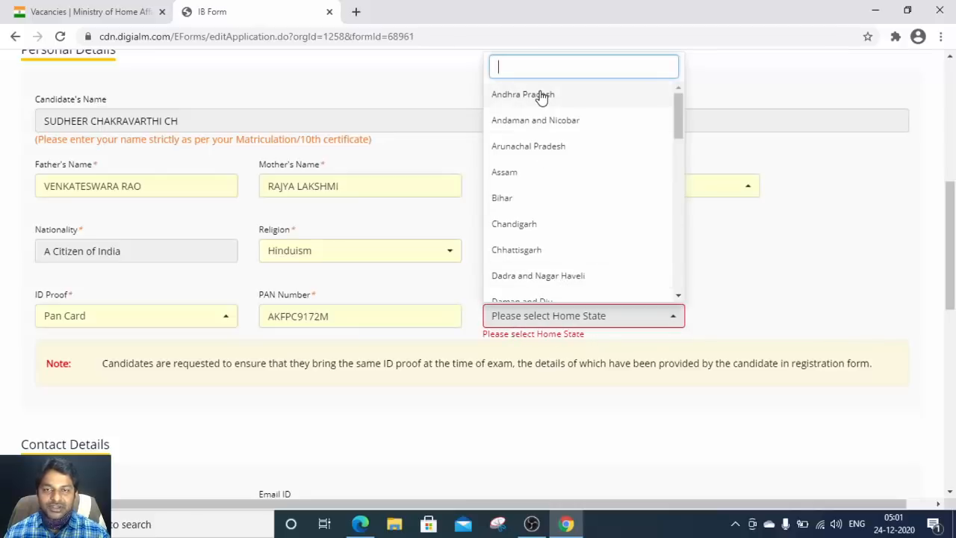
{"action": "scroll", "coordinate": [565, 182], "scroll_direction": "down", "scroll_amount": 10}
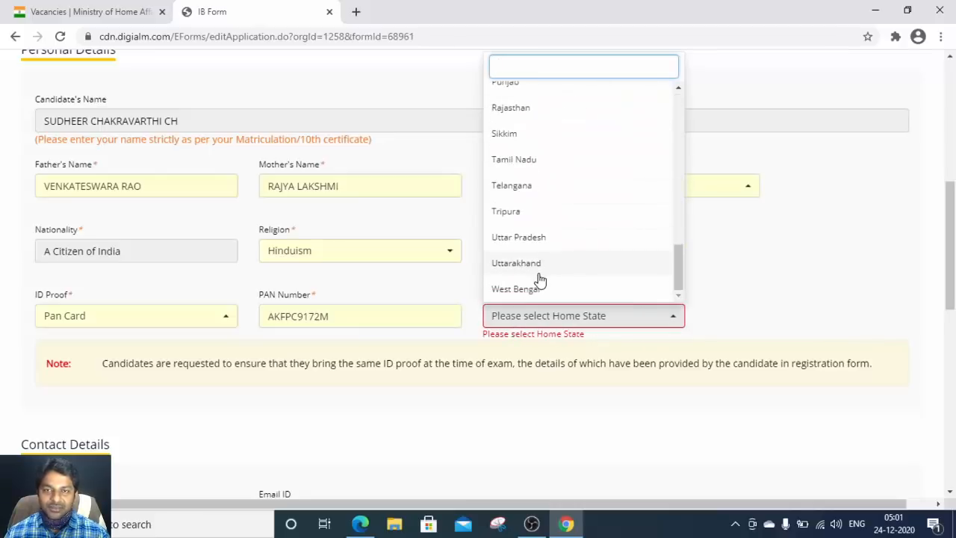
{"action": "left_click", "coordinate": [512, 187]}
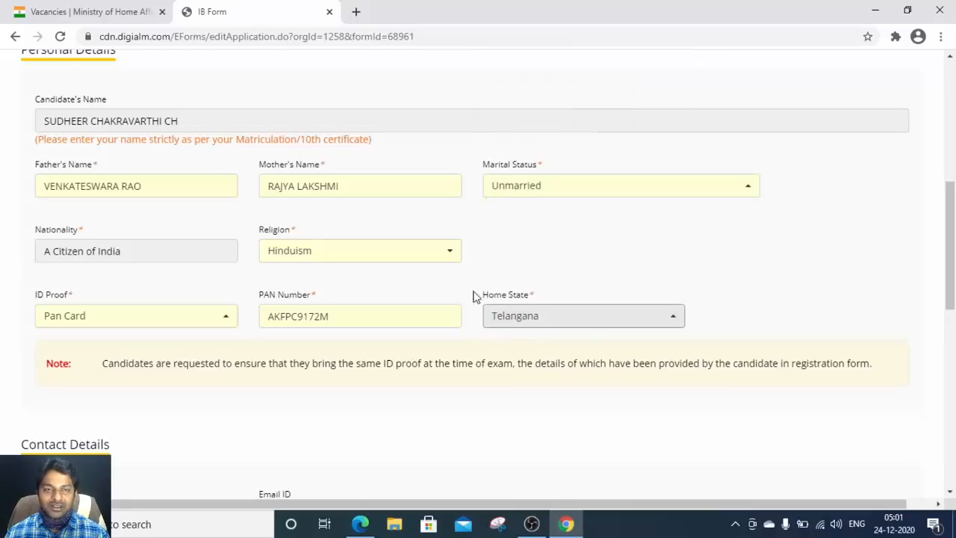
{"action": "scroll", "coordinate": [449, 293], "scroll_direction": "down", "scroll_amount": 3}
Step: Fill the present address from the saved address suggestion
{"action": "scroll", "coordinate": [430, 289], "scroll_direction": "down", "scroll_amount": 1}
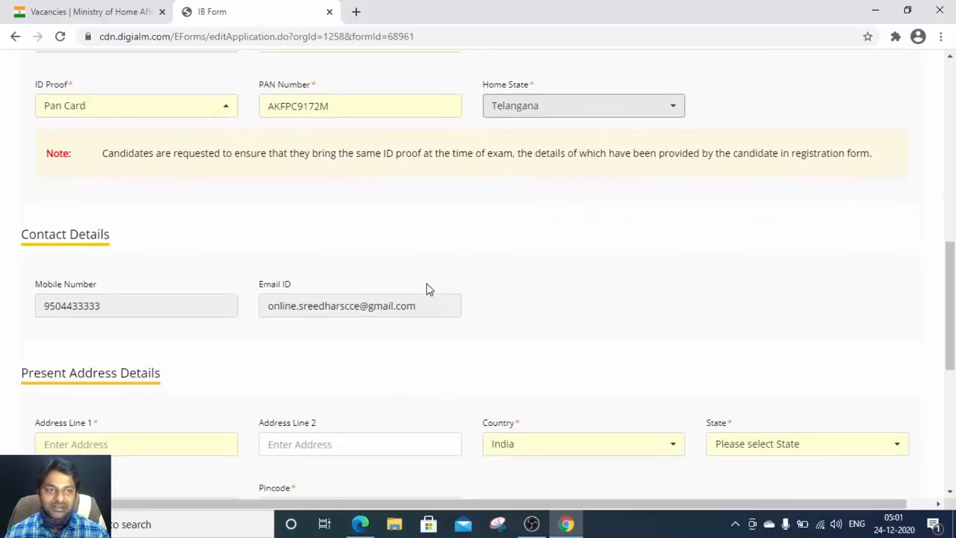
{"action": "left_click", "coordinate": [109, 306]}
{"action": "left_click", "coordinate": [295, 308]}
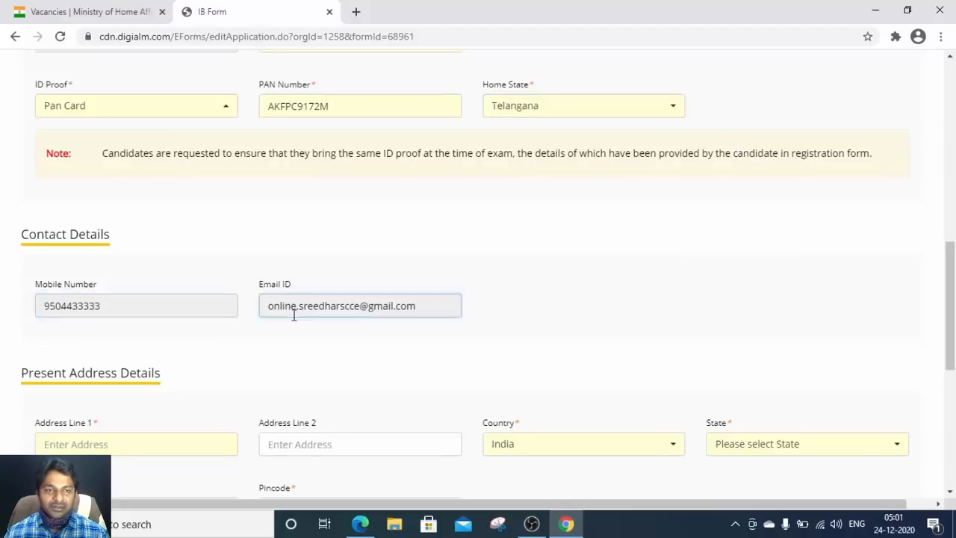
{"action": "scroll", "coordinate": [292, 322], "scroll_direction": "down", "scroll_amount": 2}
{"action": "left_click", "coordinate": [149, 304]}
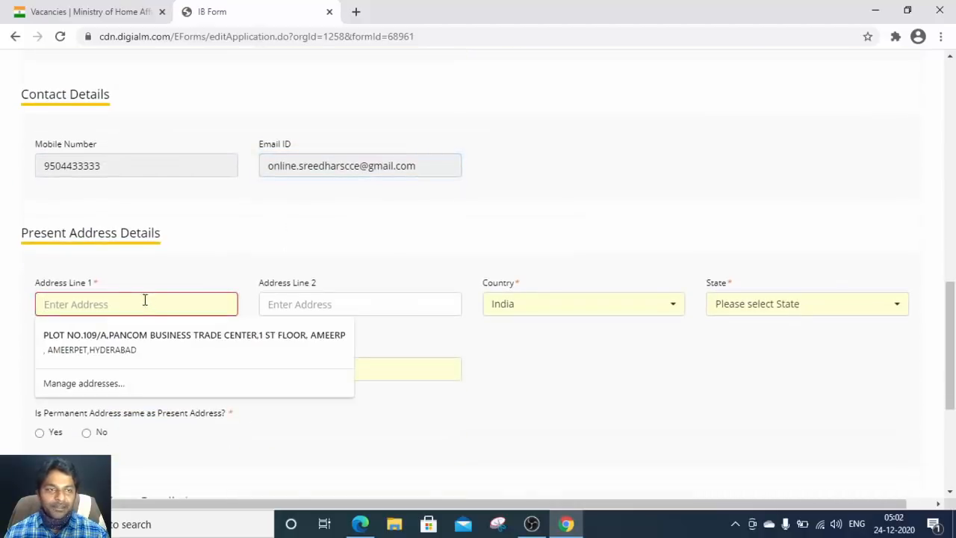
{"action": "left_click", "coordinate": [154, 256]}
{"action": "scroll", "coordinate": [157, 273], "scroll_direction": "up", "scroll_amount": 1}
{"action": "scroll", "coordinate": [163, 282], "scroll_direction": "down", "scroll_amount": 3}
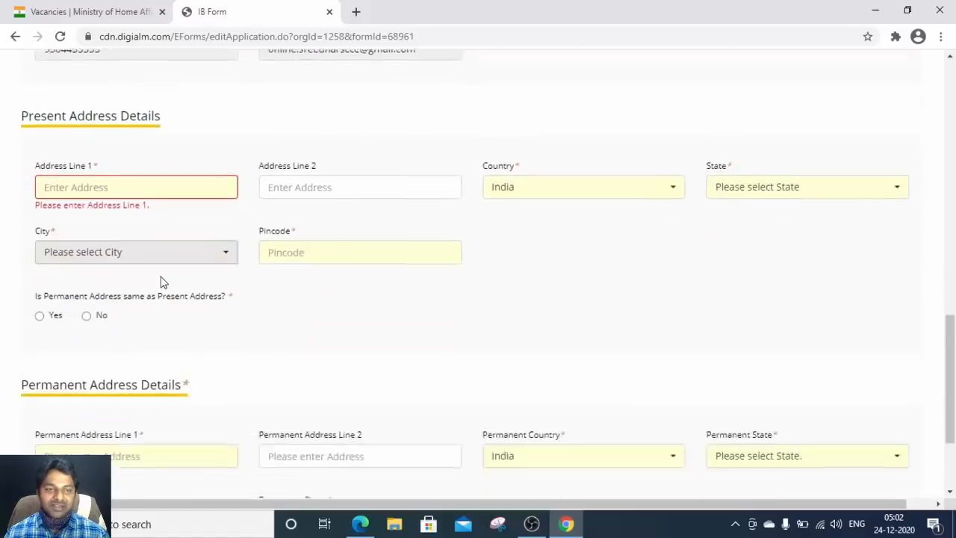
{"action": "scroll", "coordinate": [157, 299], "scroll_direction": "down", "scroll_amount": 2}
{"action": "scroll", "coordinate": [142, 325], "scroll_direction": "up", "scroll_amount": 3}
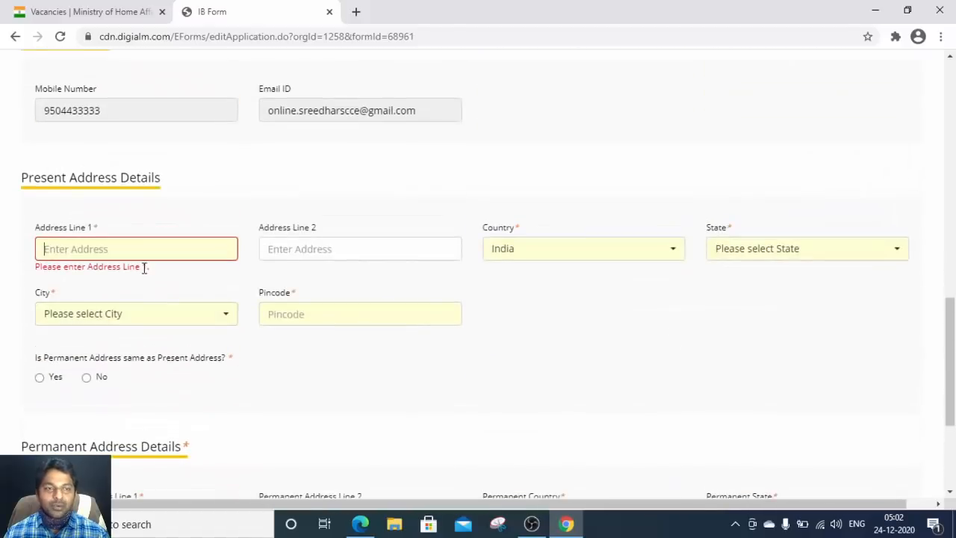
{"action": "scroll", "coordinate": [225, 451], "scroll_direction": "down", "scroll_amount": 1}
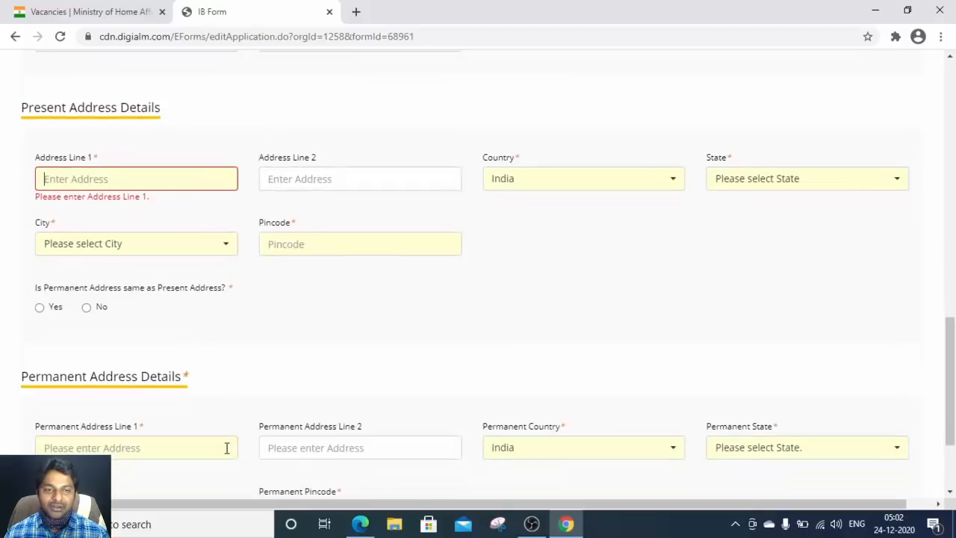
{"action": "left_click", "coordinate": [109, 177]}
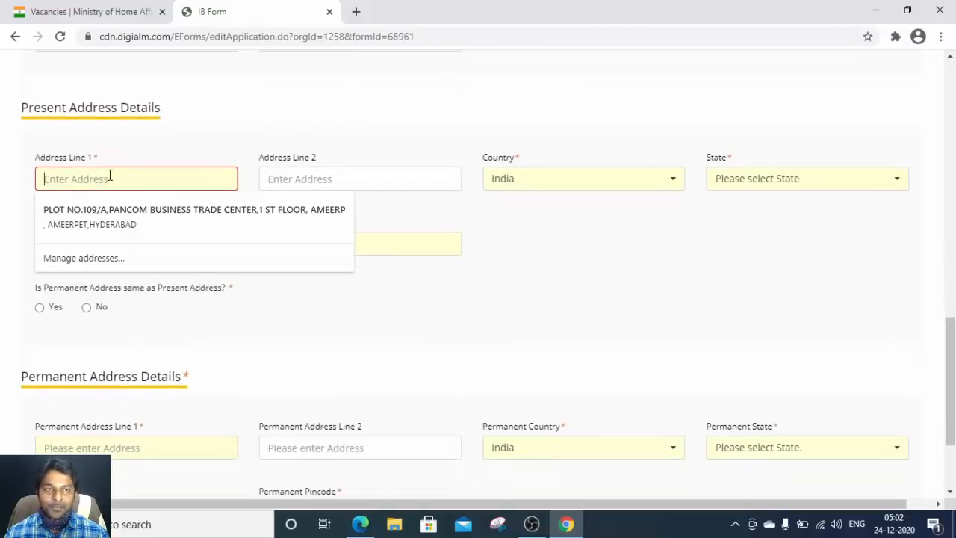
{"action": "left_click", "coordinate": [148, 213]}
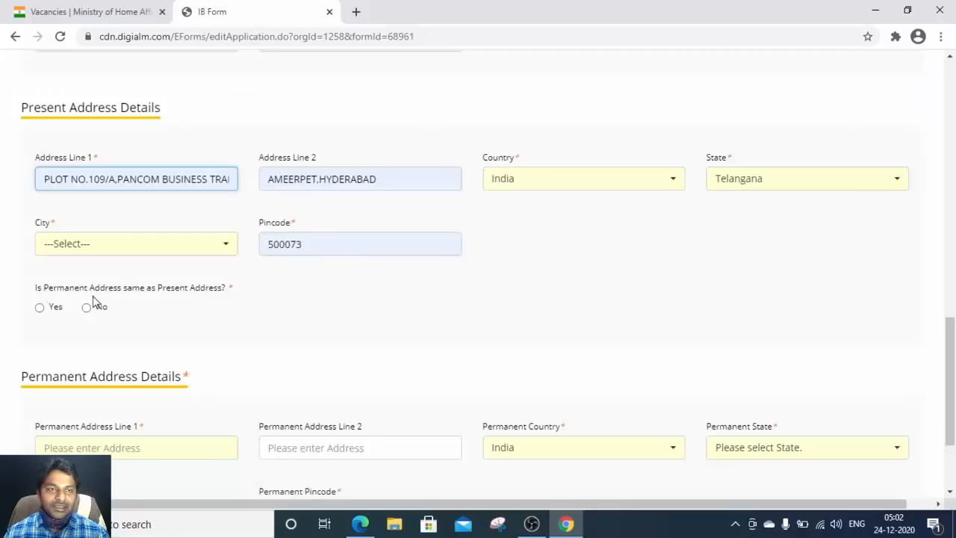
Step: Mark permanent address same as present, attempt saving, and dismiss the missing-city warning
{"action": "left_click", "coordinate": [40, 309]}
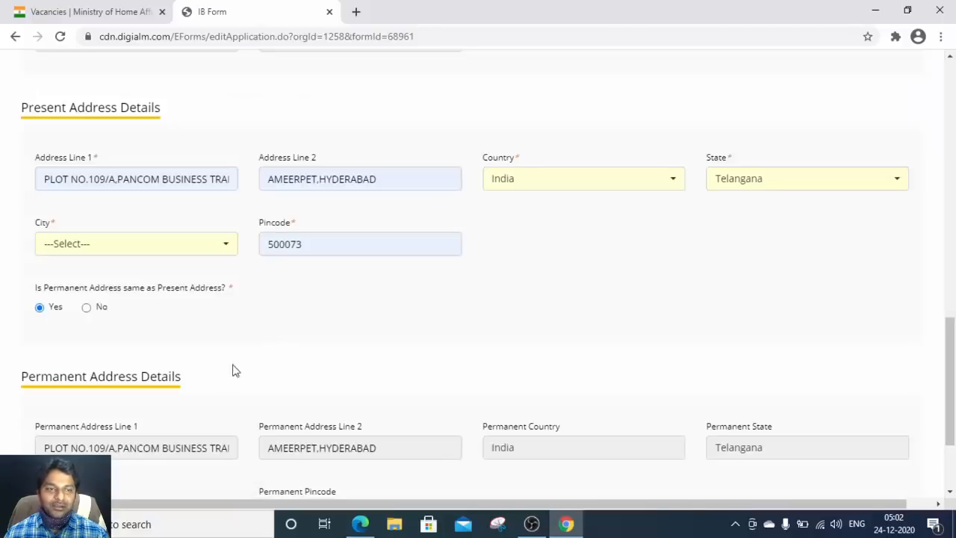
{"action": "scroll", "coordinate": [232, 374], "scroll_direction": "down", "scroll_amount": 2}
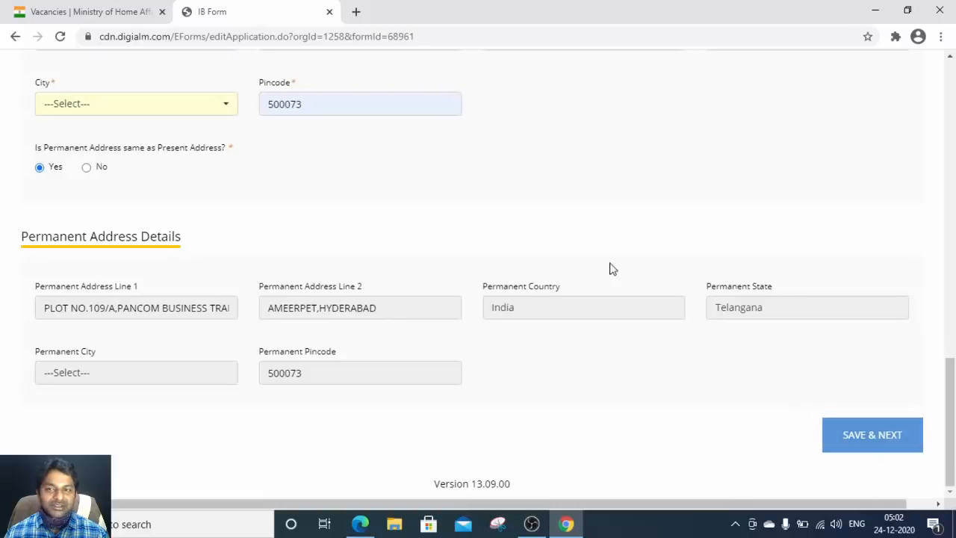
{"action": "left_click", "coordinate": [878, 441]}
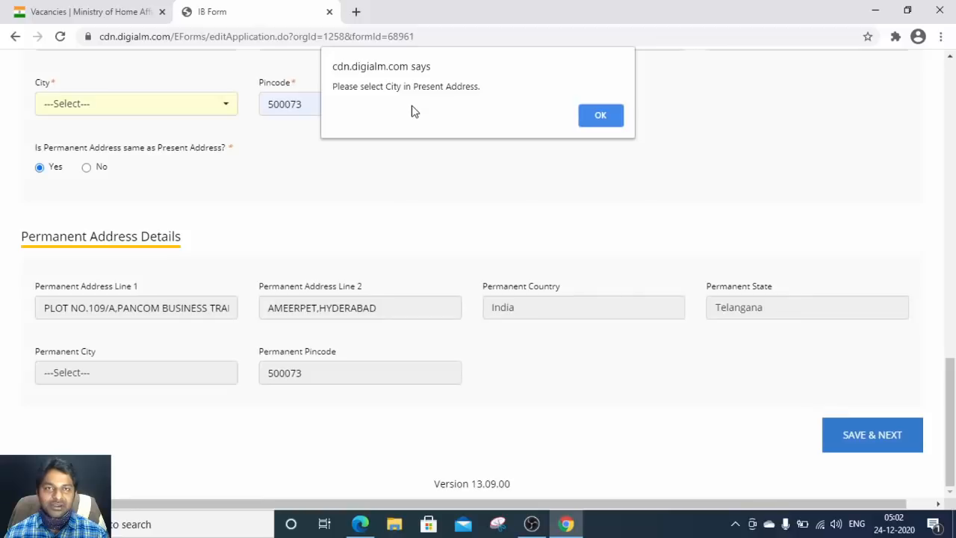
{"action": "left_click", "coordinate": [601, 116]}
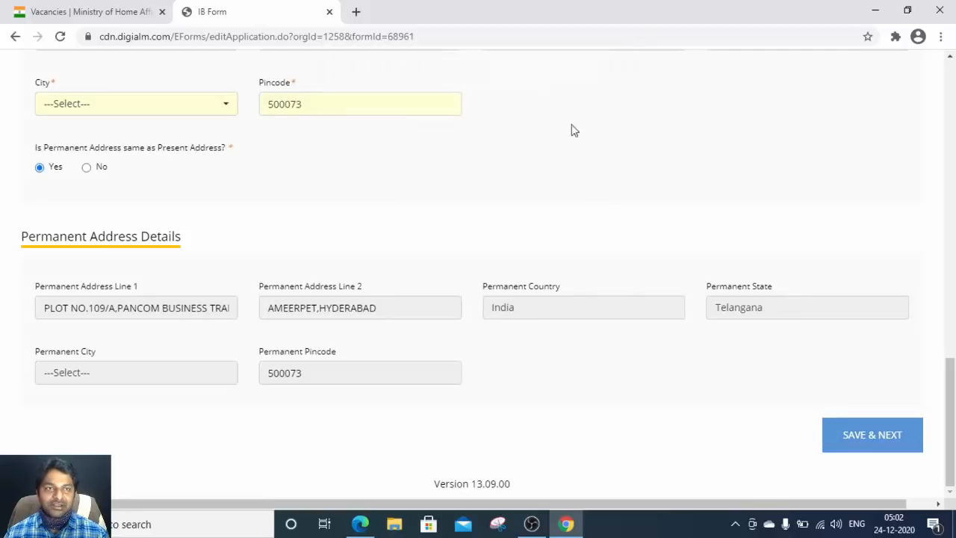
Step: Set the present address city to Hyderabad
{"action": "left_click", "coordinate": [212, 101]}
{"action": "left_click", "coordinate": [90, 210]}
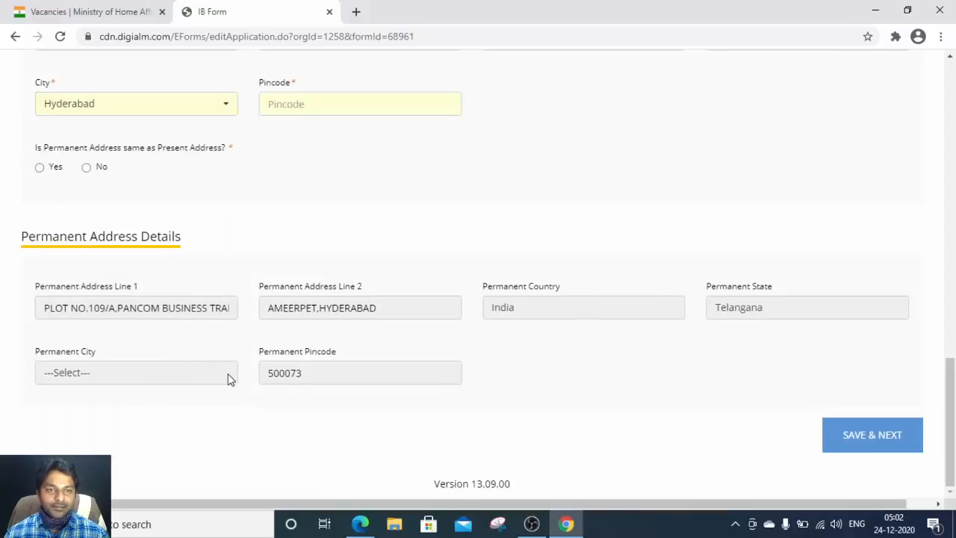
{"action": "left_click", "coordinate": [39, 168]}
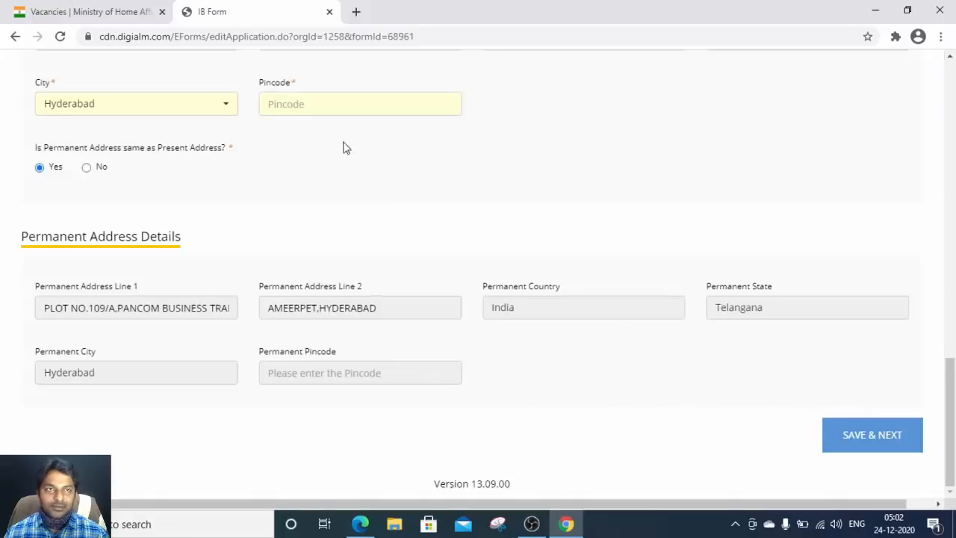
Step: Enter pincode 500073, copy it to the permanent address, and save the personal details
{"action": "left_click", "coordinate": [330, 103]}
{"action": "left_click", "coordinate": [317, 138]}
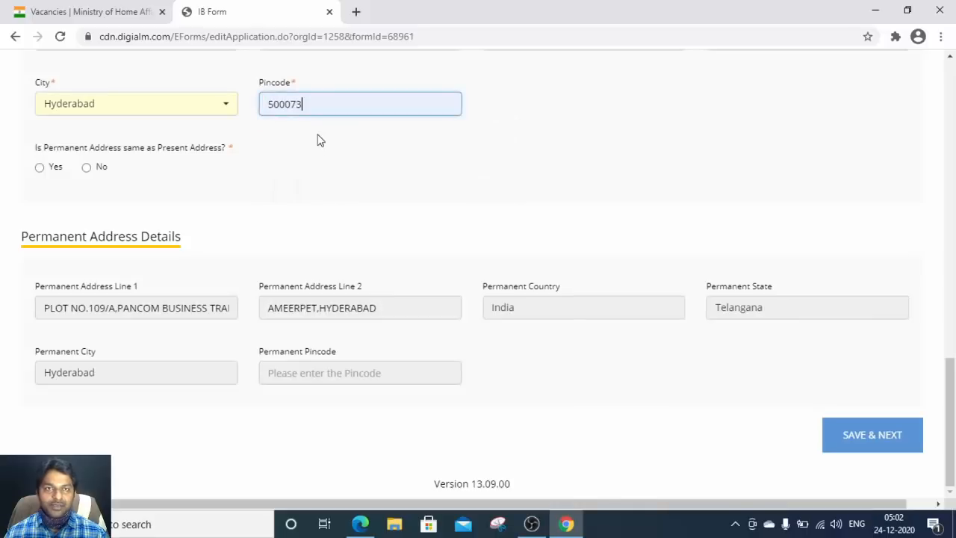
{"action": "left_click", "coordinate": [40, 167]}
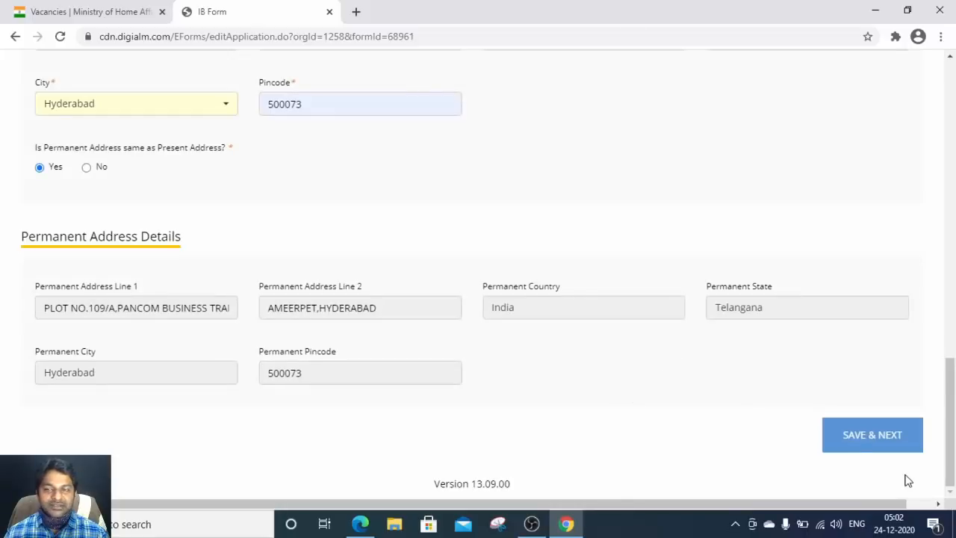
{"action": "left_click", "coordinate": [868, 441]}
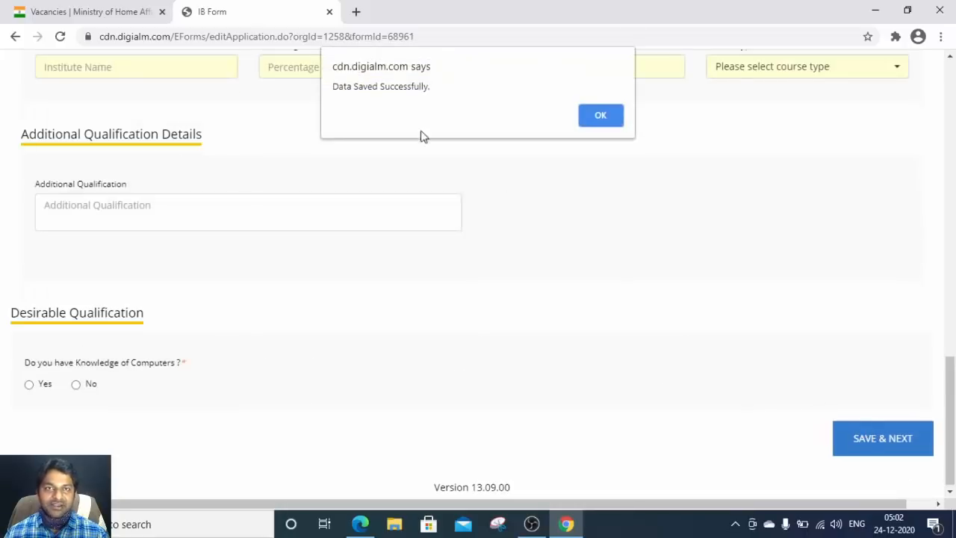
Step: Acknowledge the 'Data Saved Successfully' alert and browse the Matriculation and 10+2 qualification fields
{"action": "left_click", "coordinate": [601, 117]}
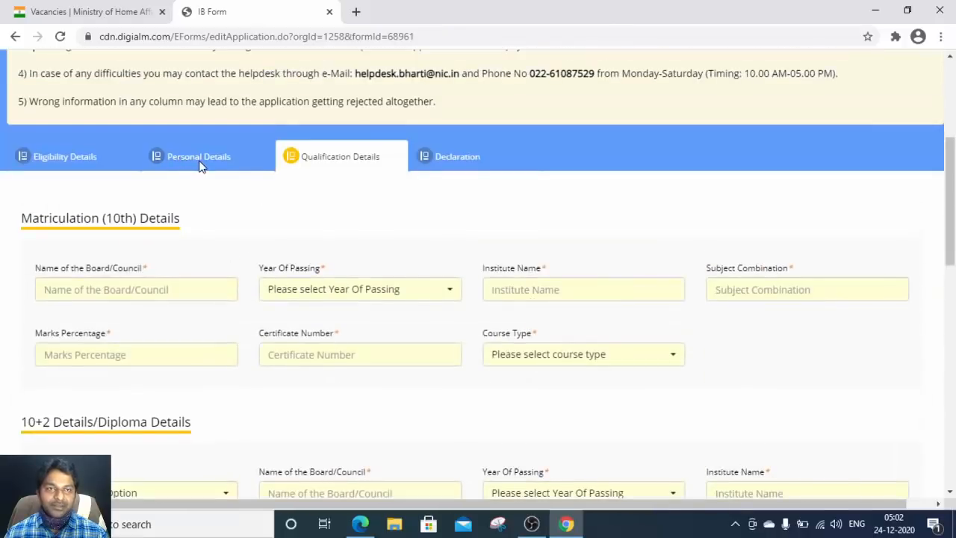
{"action": "left_click", "coordinate": [135, 287]}
{"action": "left_click", "coordinate": [219, 232]}
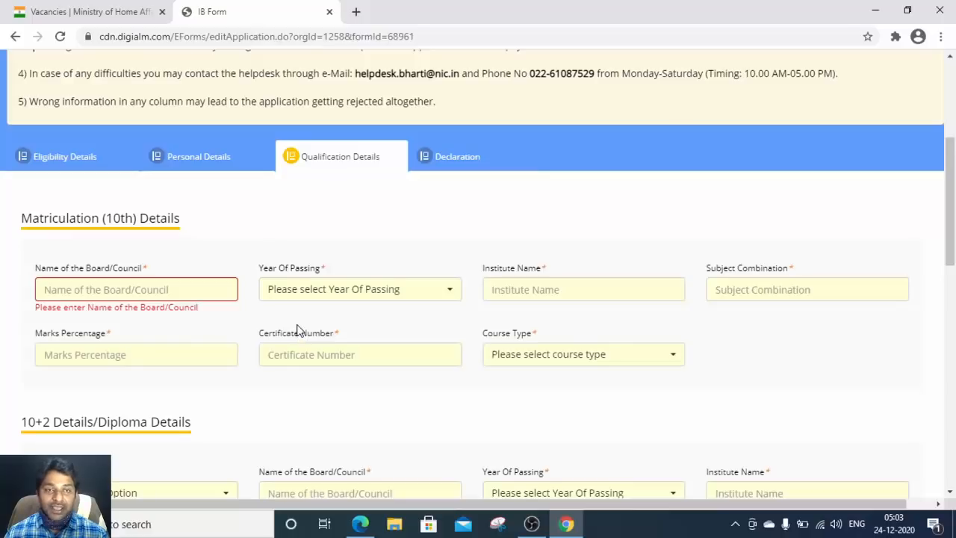
{"action": "scroll", "coordinate": [297, 330], "scroll_direction": "down", "scroll_amount": 2}
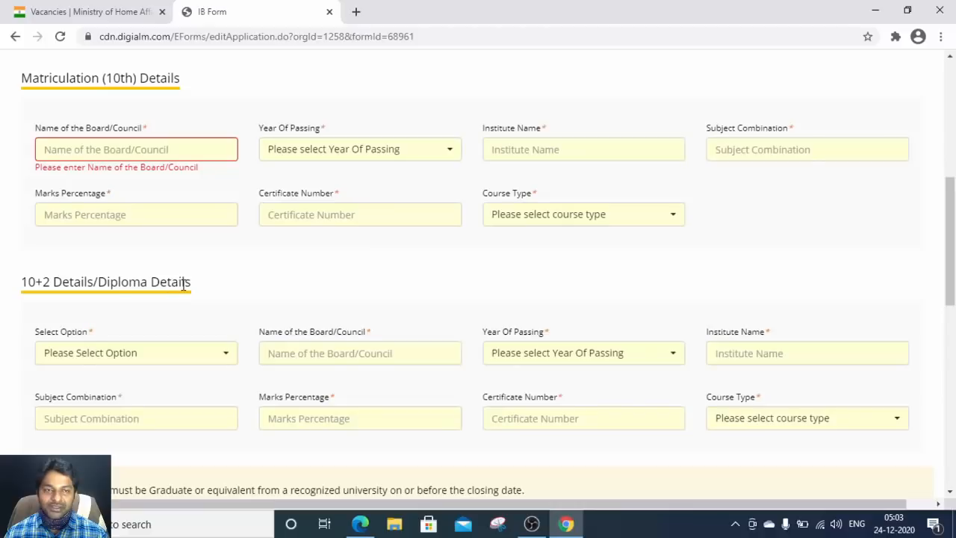
{"action": "scroll", "coordinate": [429, 457], "scroll_direction": "down", "scroll_amount": 4}
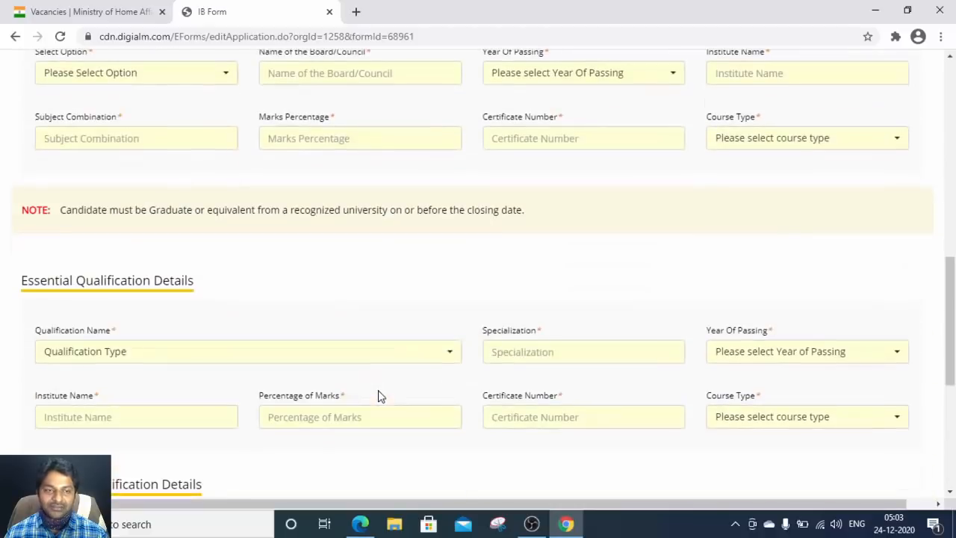
{"action": "scroll", "coordinate": [287, 346], "scroll_direction": "down", "scroll_amount": 4}
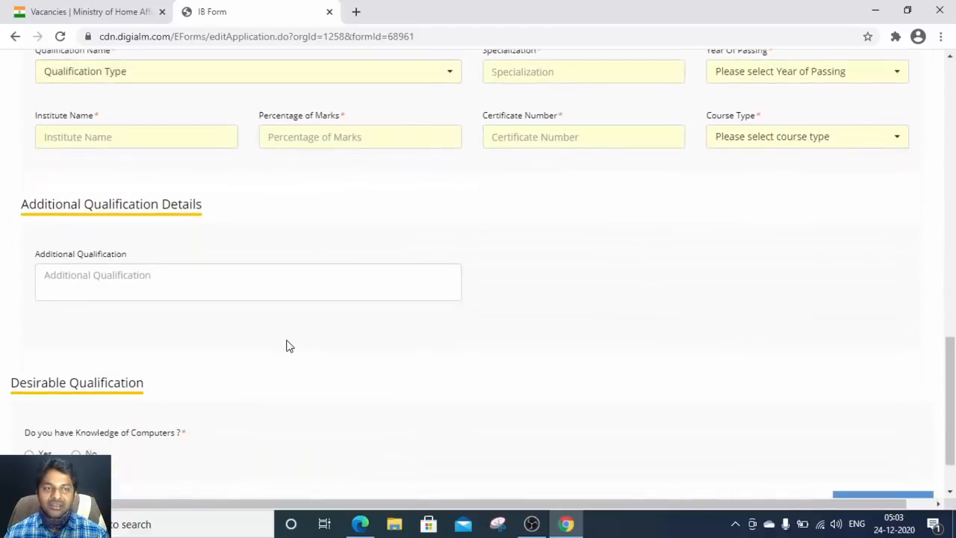
{"action": "scroll", "coordinate": [288, 346], "scroll_direction": "up", "scroll_amount": 14}
{"action": "scroll", "coordinate": [288, 346], "scroll_direction": "down", "scroll_amount": 3}
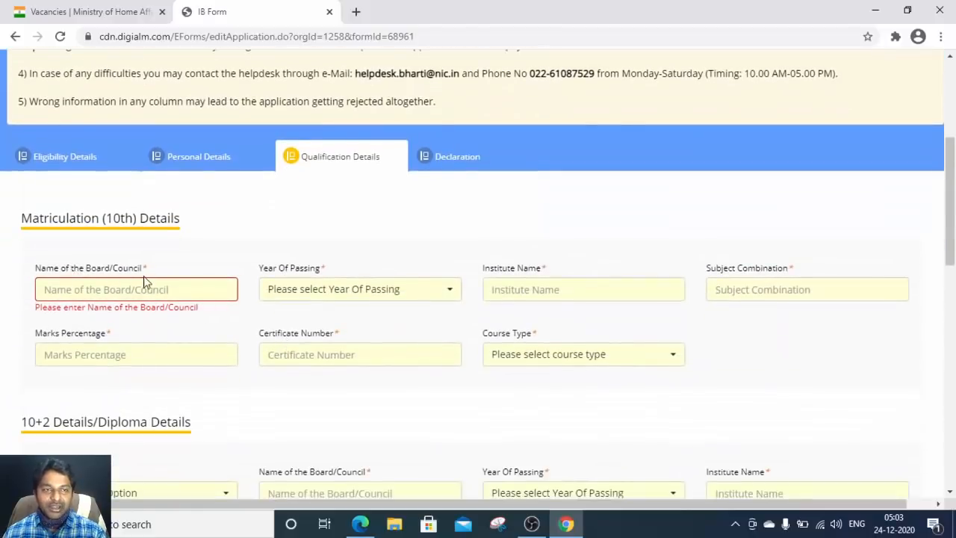
Step: Enter BOARD OF SECONDARY EDUCATION as the 10th board, checking the certificate PDF
{"action": "left_click", "coordinate": [144, 290]}
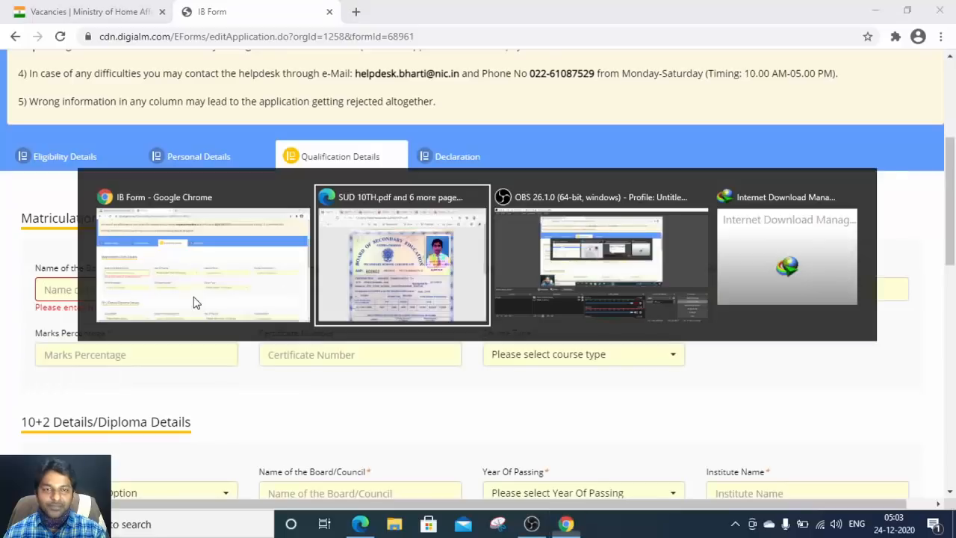
{"action": "key", "text": "alt+Tab"}
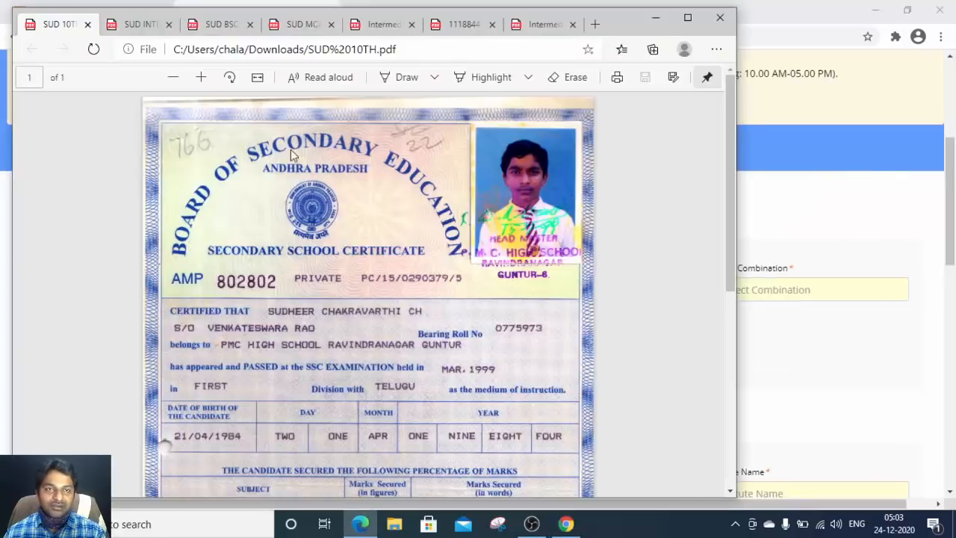
{"action": "key", "text": "alt+Tab"}
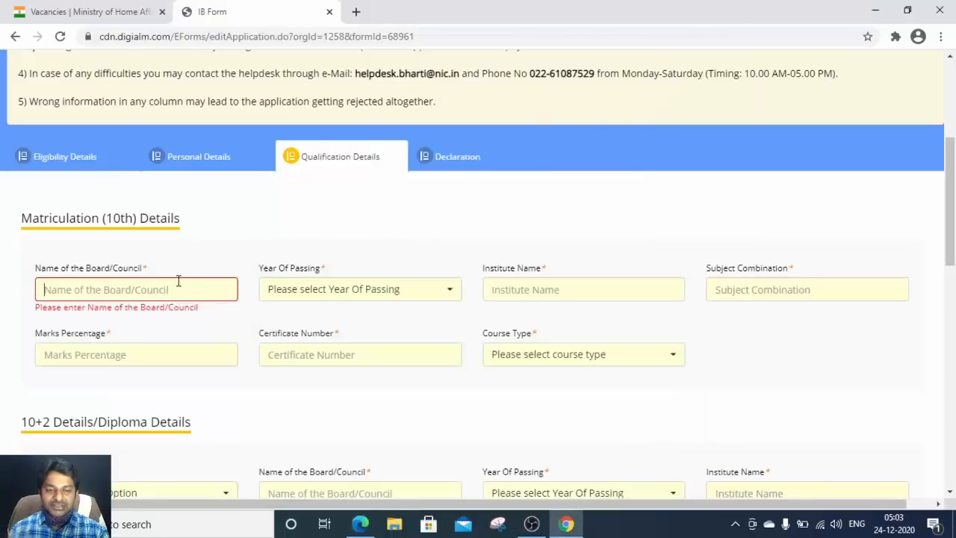
{"action": "type", "text": "V"}
{"action": "key", "text": "BackSpace"}
{"action": "type", "text": "BOARD O"}
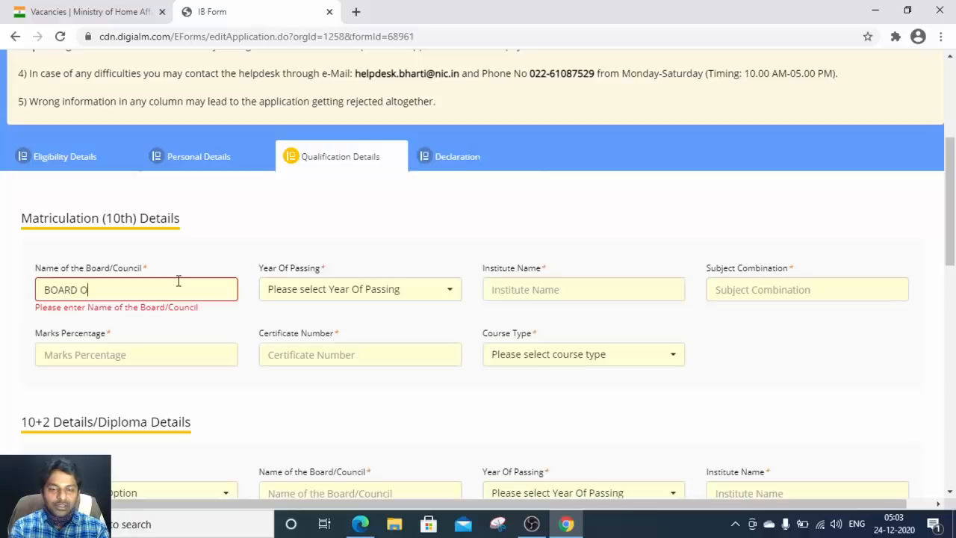
{"action": "type", "text": "F SECO"}
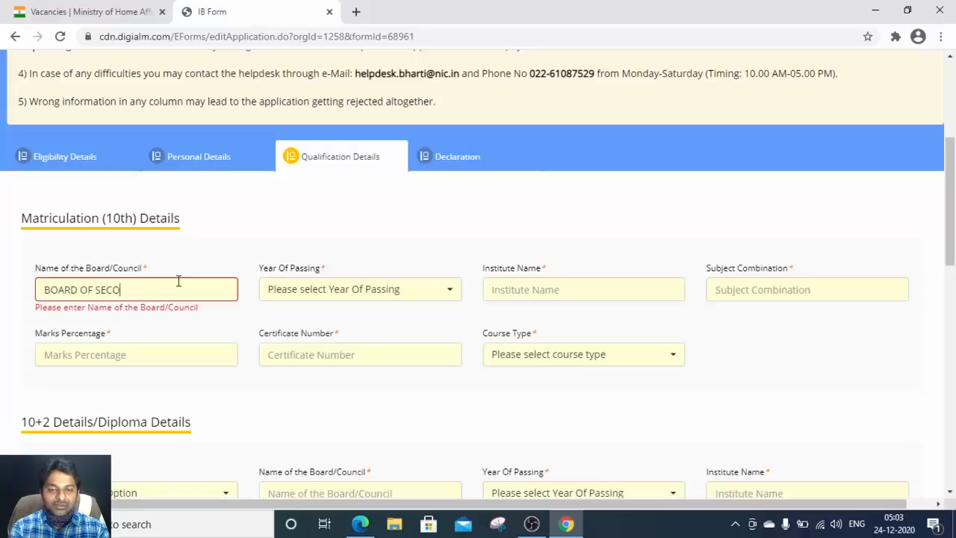
{"action": "type", "text": "NDARY E"}
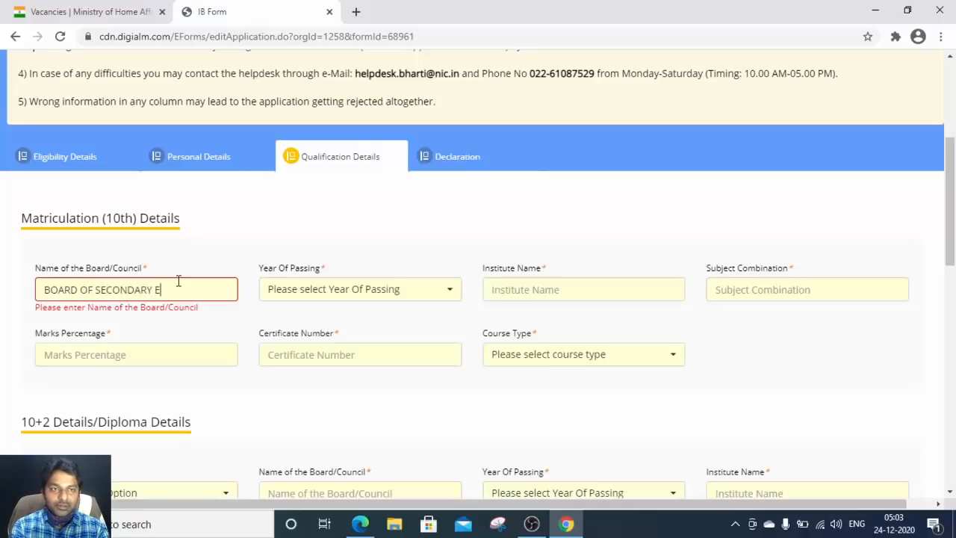
{"action": "type", "text": "DUCATION"}
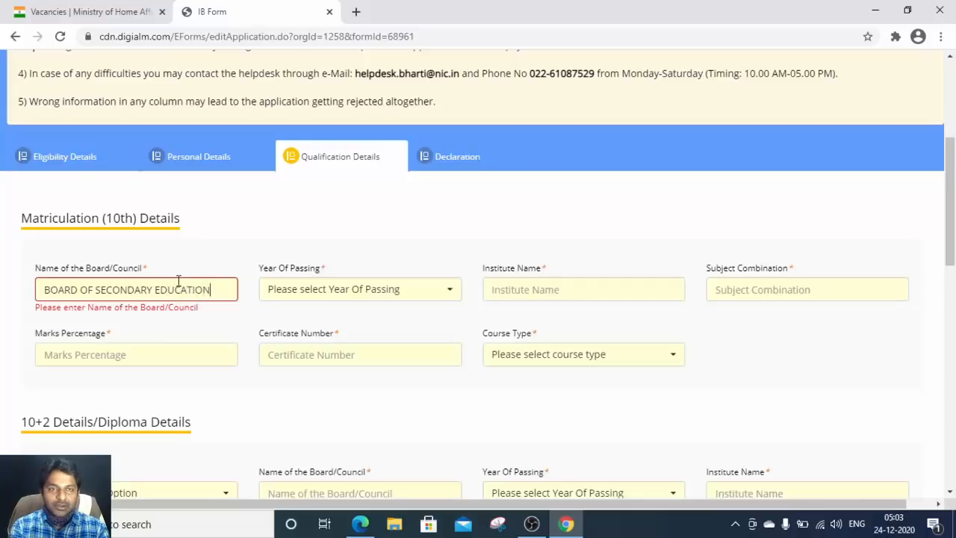
{"action": "key", "text": "Tab"}
Step: Select 1999 as the Matriculation year of passing
{"action": "key", "text": "alt+Tab"}
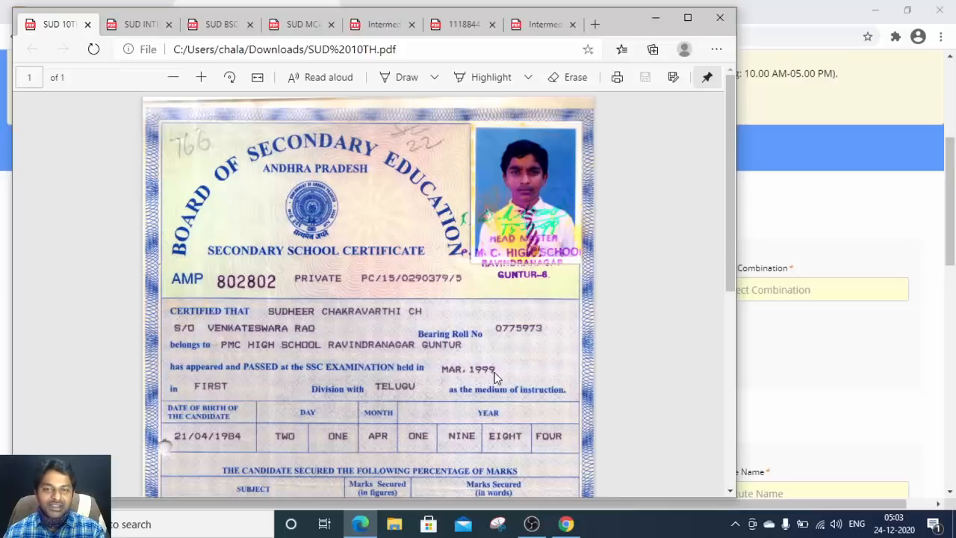
{"action": "key", "text": "alt+Tab"}
{"action": "left_click", "coordinate": [365, 292]}
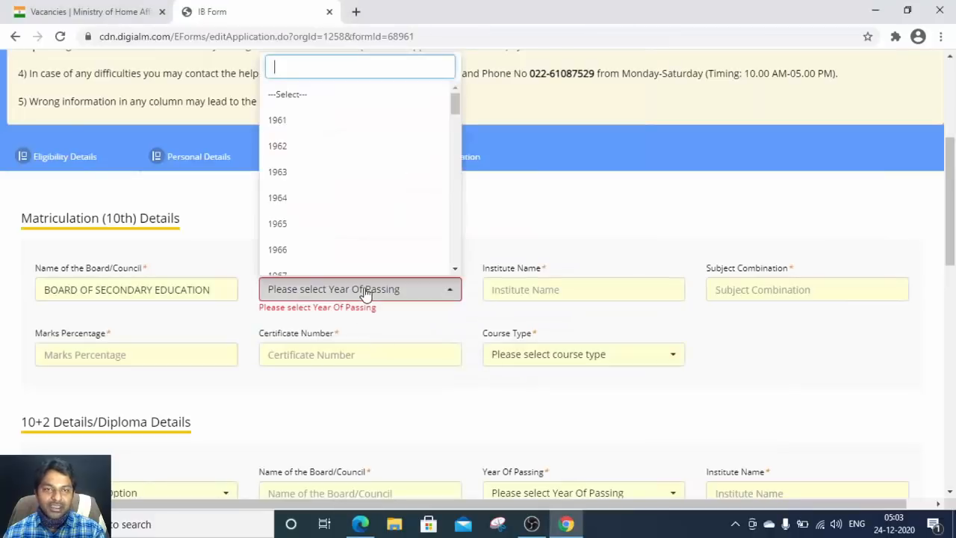
{"action": "scroll", "coordinate": [329, 185], "scroll_direction": "down", "scroll_amount": 15}
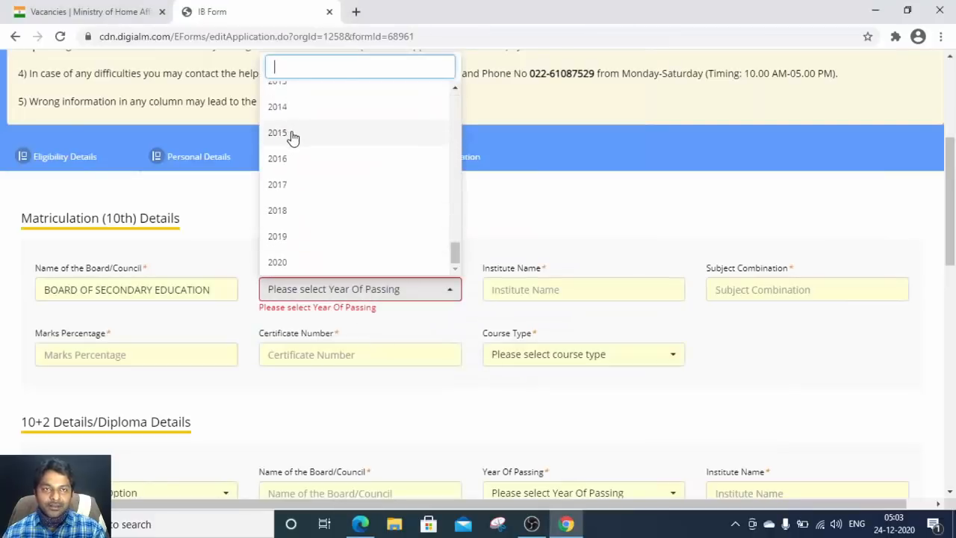
{"action": "scroll", "coordinate": [323, 165], "scroll_direction": "up", "scroll_amount": 7}
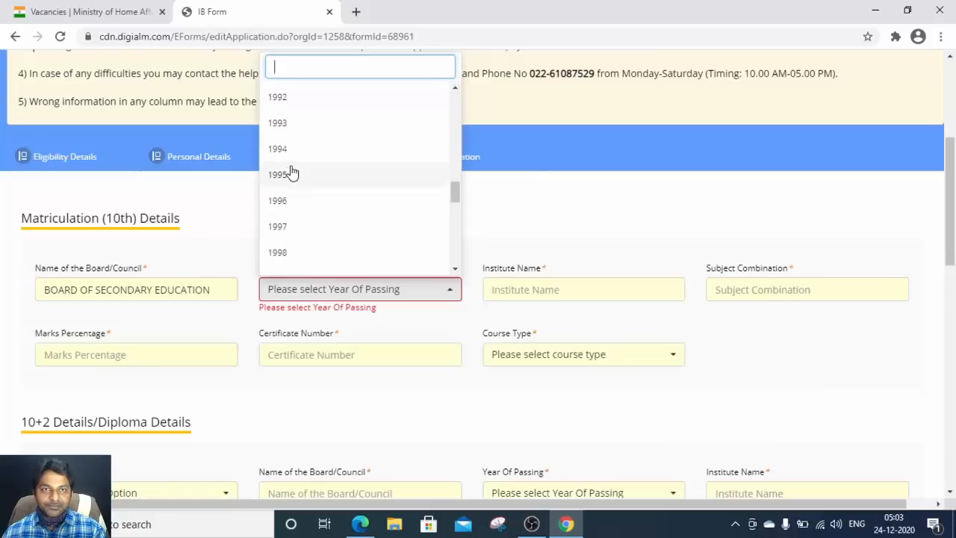
{"action": "scroll", "coordinate": [282, 258], "scroll_direction": "down", "scroll_amount": 1}
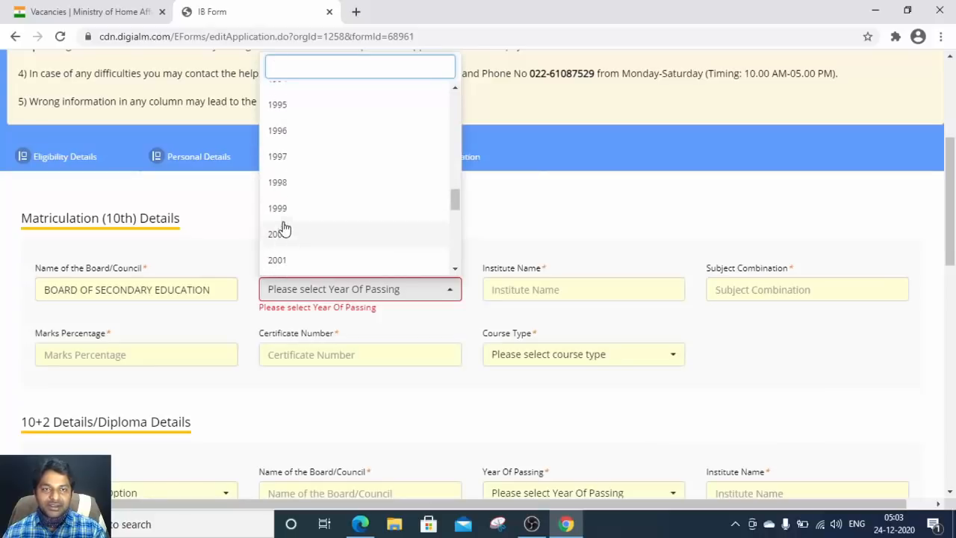
{"action": "left_click", "coordinate": [284, 216]}
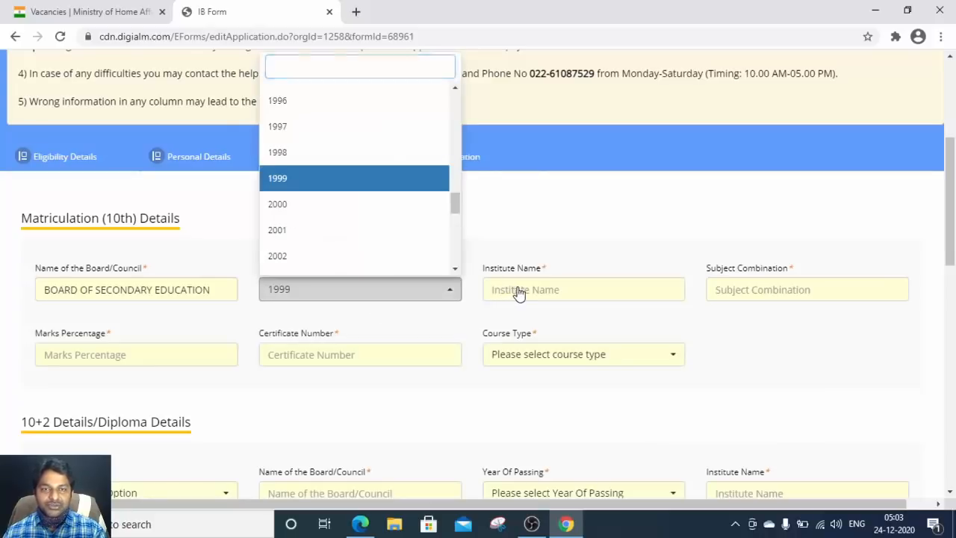
{"action": "left_click", "coordinate": [568, 291]}
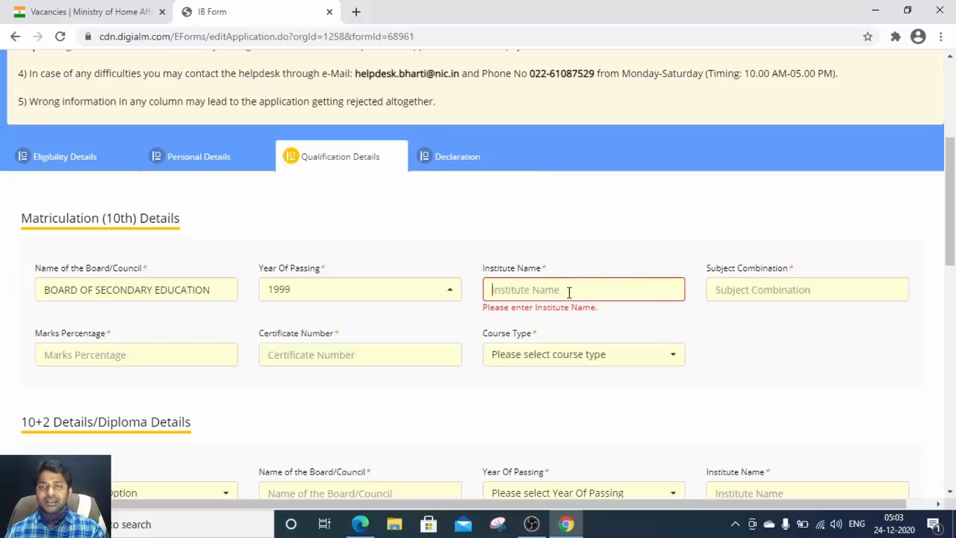
Step: Enter PMC HIGH SCHOOL as the institute name, as shown on the certificate
{"action": "key", "text": "alt+Tab"}
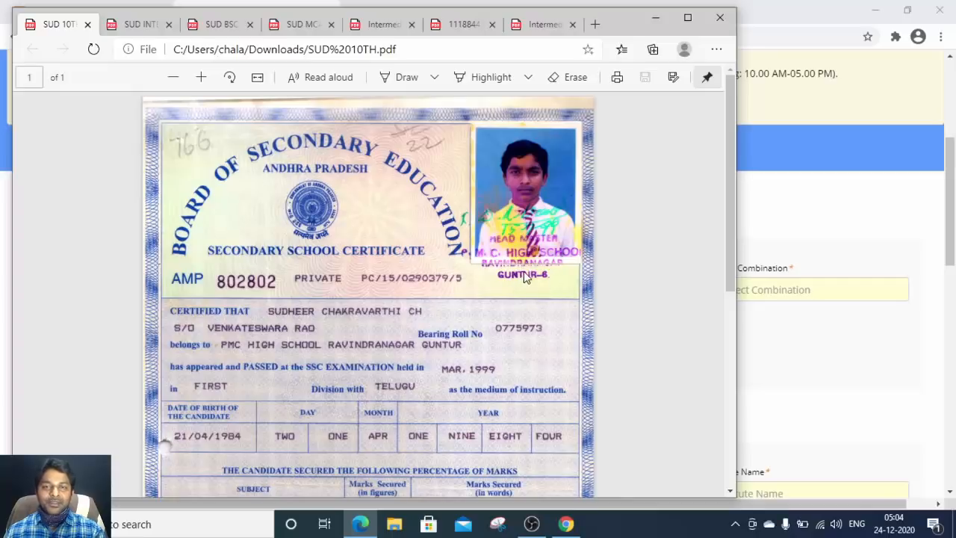
{"action": "key", "text": "alt+Tab"}
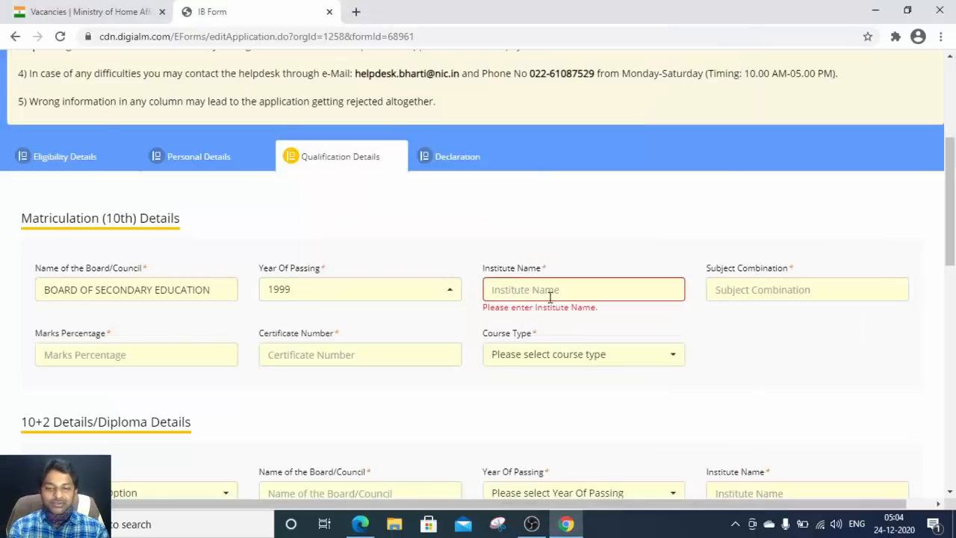
{"action": "type", "text": "PMC"}
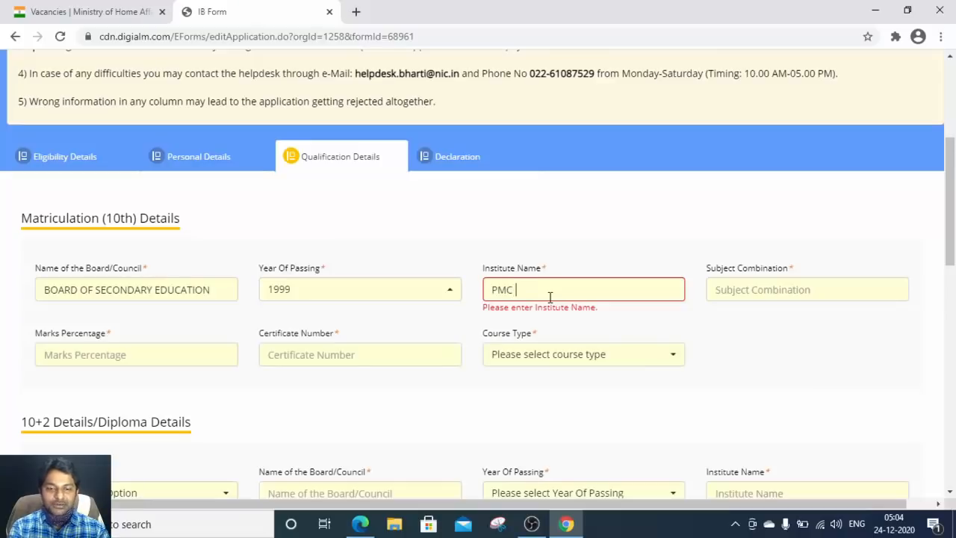
{"action": "type", "text": " HIGH SC"}
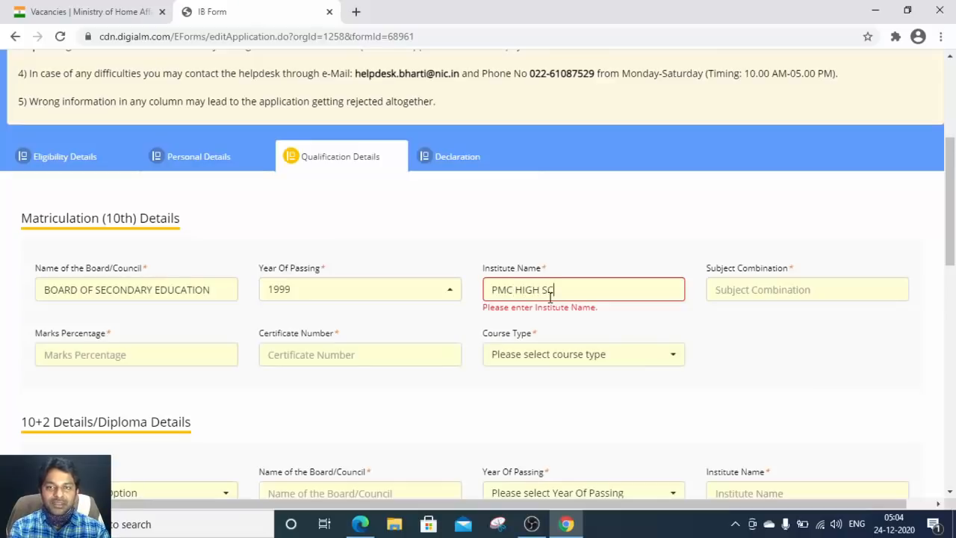
{"action": "type", "text": "HOOL"}
{"action": "key", "text": "Tab"}
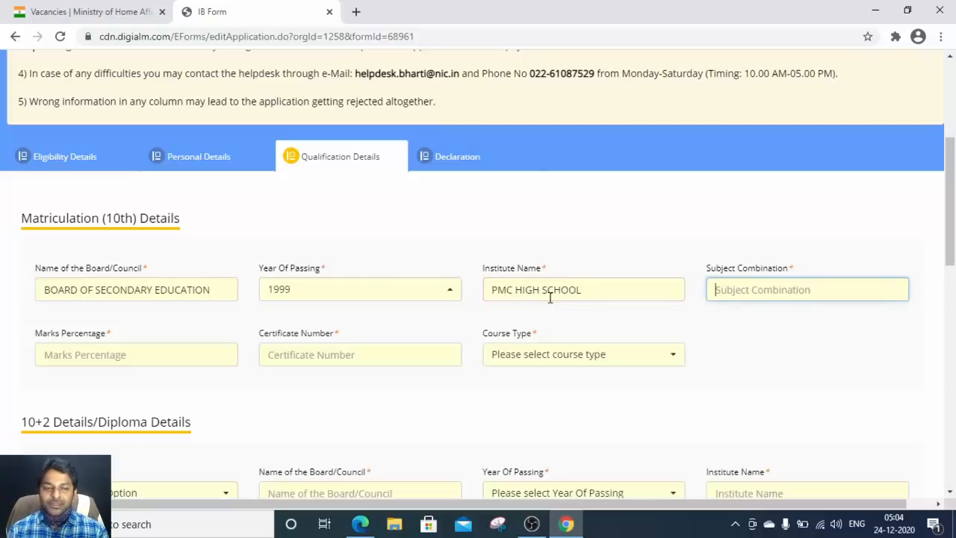
Step: Enter the subject combination MATHS SCIENCE SOCIAL from the certificate
{"action": "key", "text": "alt+Tab"}
{"action": "scroll", "coordinate": [501, 211], "scroll_direction": "down", "scroll_amount": 3}
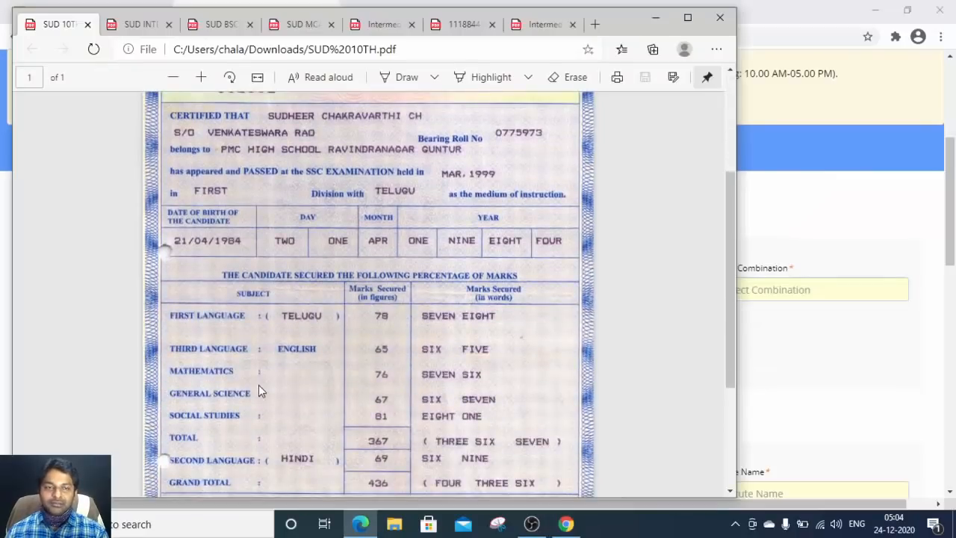
{"action": "key", "text": "alt+Tab"}
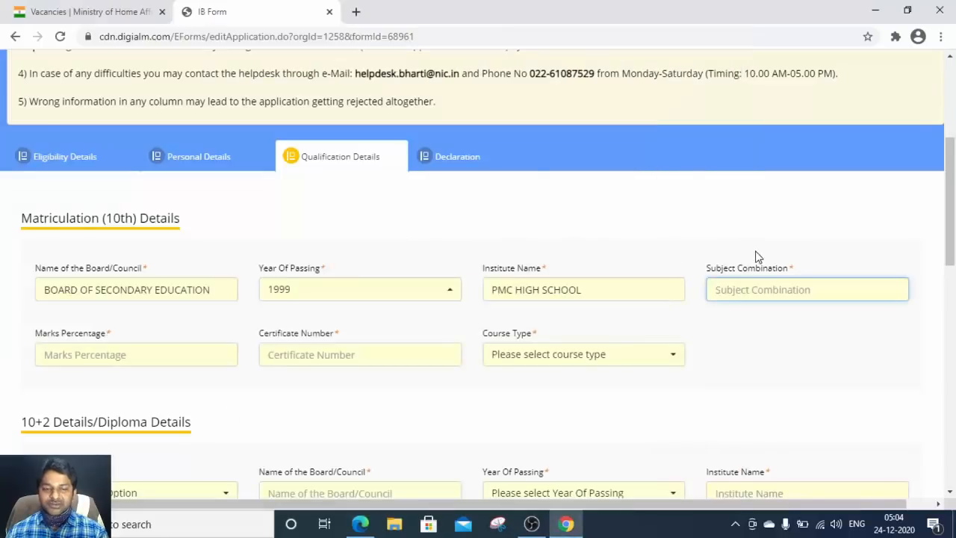
{"action": "type", "text": "MATHS SC"}
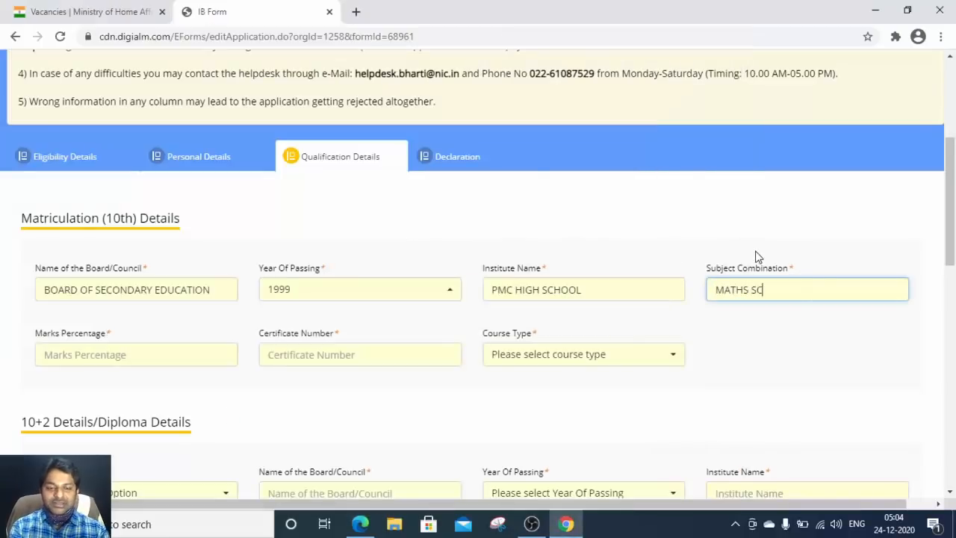
{"action": "type", "text": "IENCE CO"}
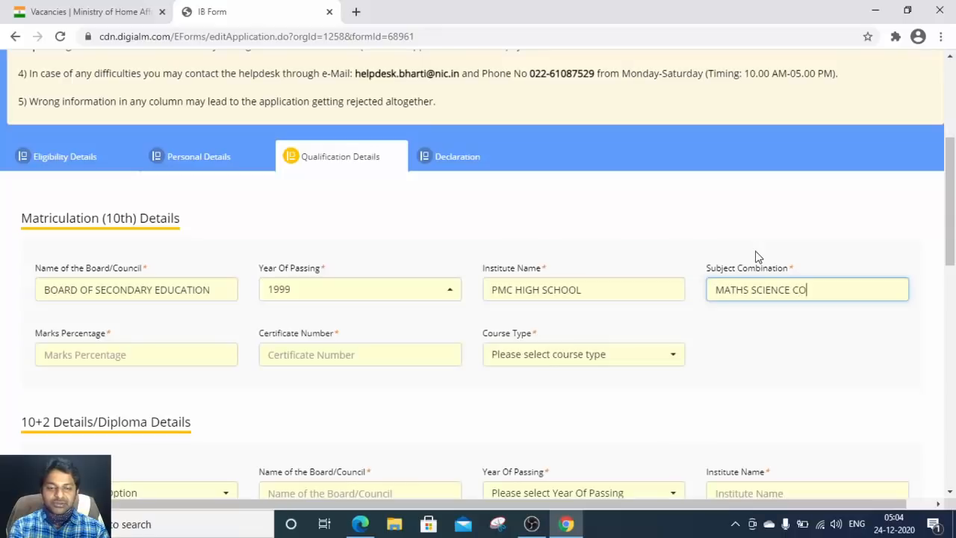
{"action": "type", "text": "SOCIAL"}
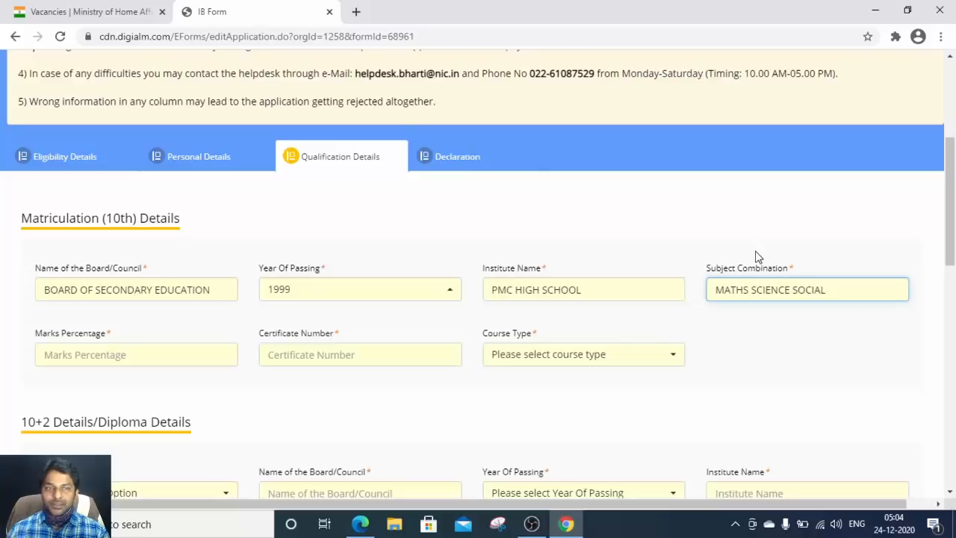
Step: Enter 72 as the marks percentage, then look up the certificate number
{"action": "left_click", "coordinate": [137, 353]}
{"action": "key", "text": "alt+Tab"}
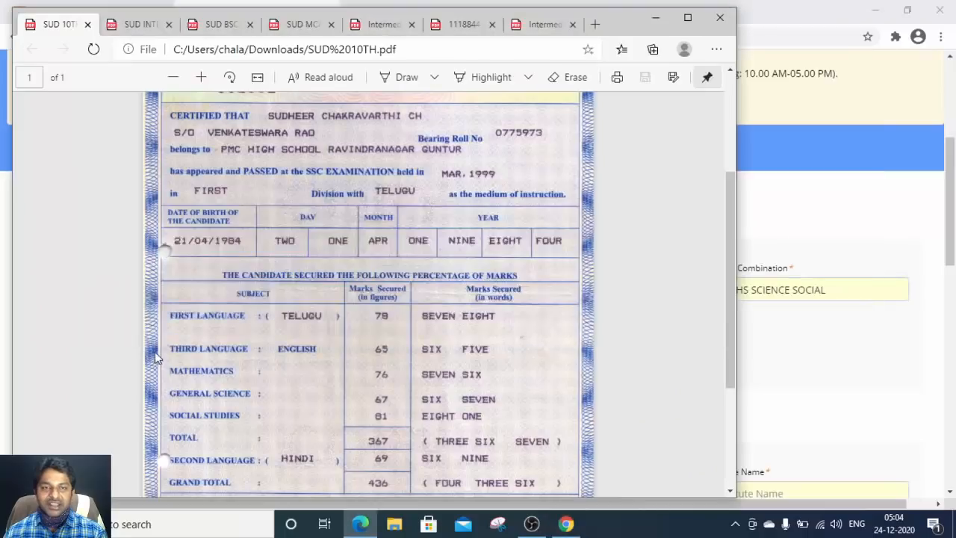
{"action": "scroll", "coordinate": [263, 322], "scroll_direction": "up", "scroll_amount": 3}
{"action": "scroll", "coordinate": [263, 321], "scroll_direction": "down", "scroll_amount": 3}
{"action": "scroll", "coordinate": [263, 321], "scroll_direction": "up", "scroll_amount": 3}
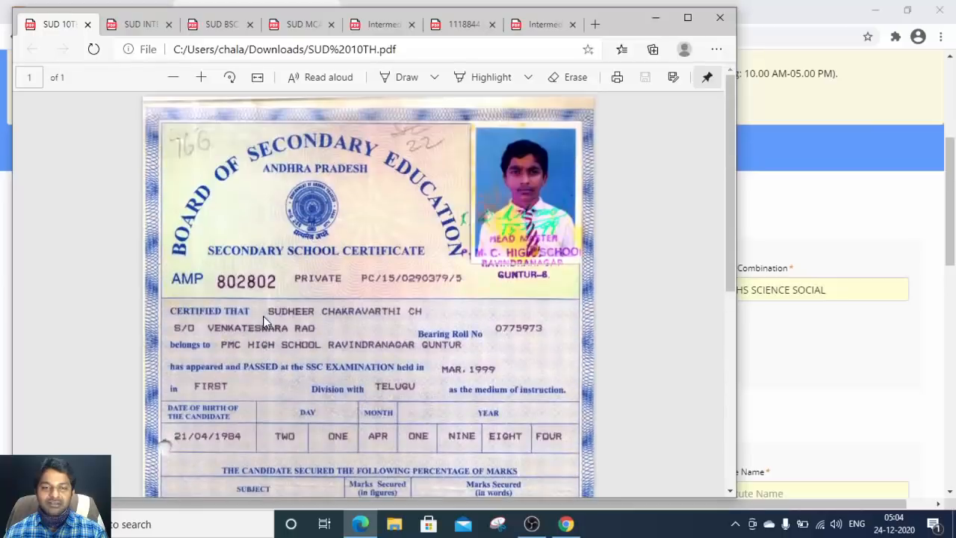
{"action": "key", "text": "alt+Tab"}
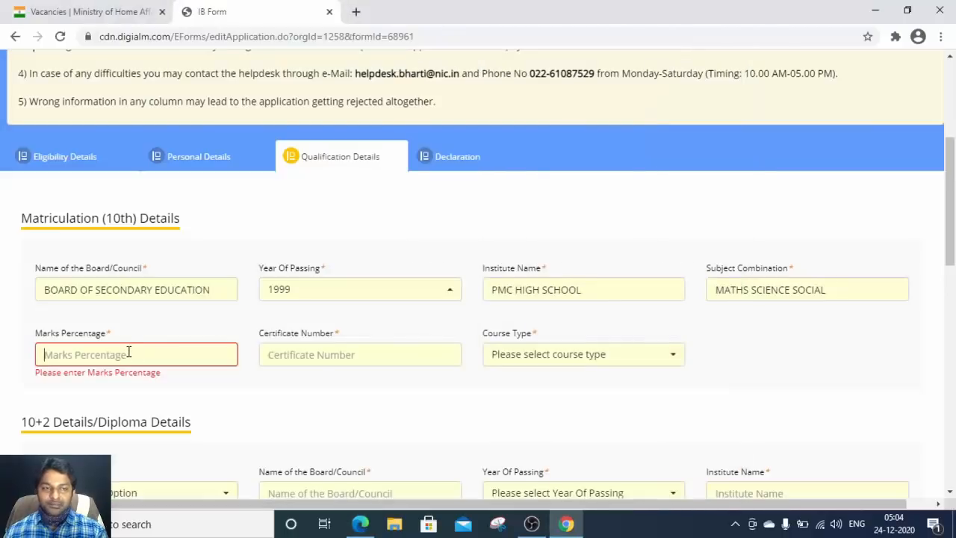
{"action": "type", "text": "72"}
{"action": "key", "text": "Tab"}
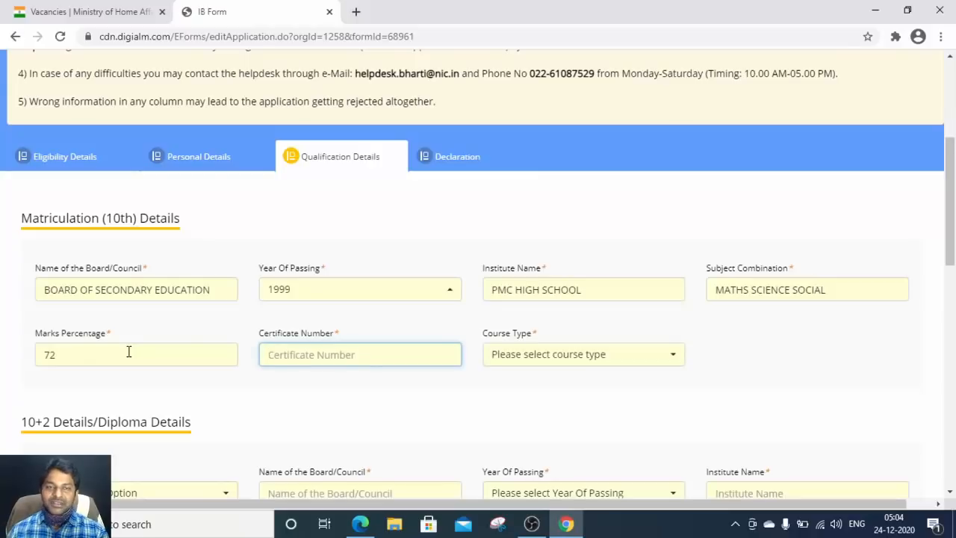
{"action": "key", "text": "alt+Tab"}
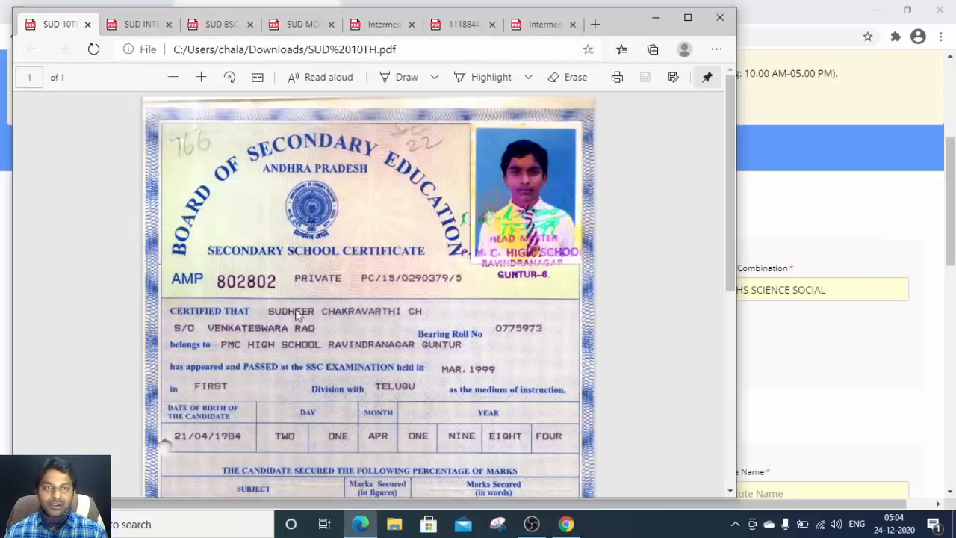
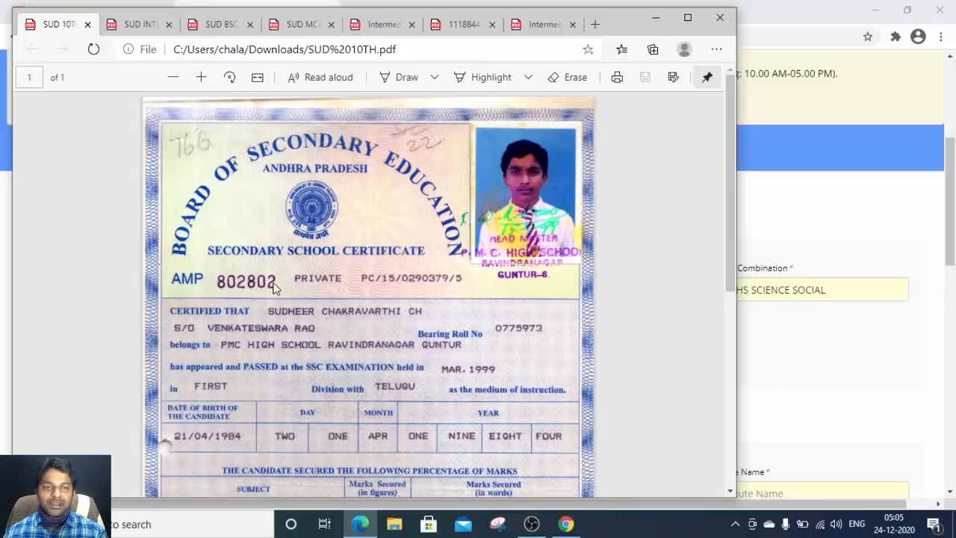
Step: Enter the 10th certificate number and set the 10th course type to R(Regular)
{"action": "key", "text": "alt+Tab"}
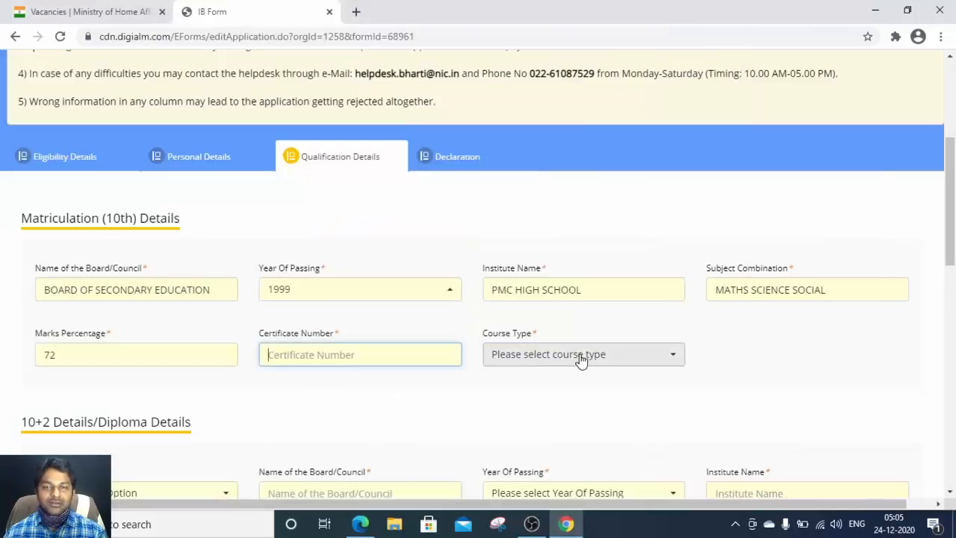
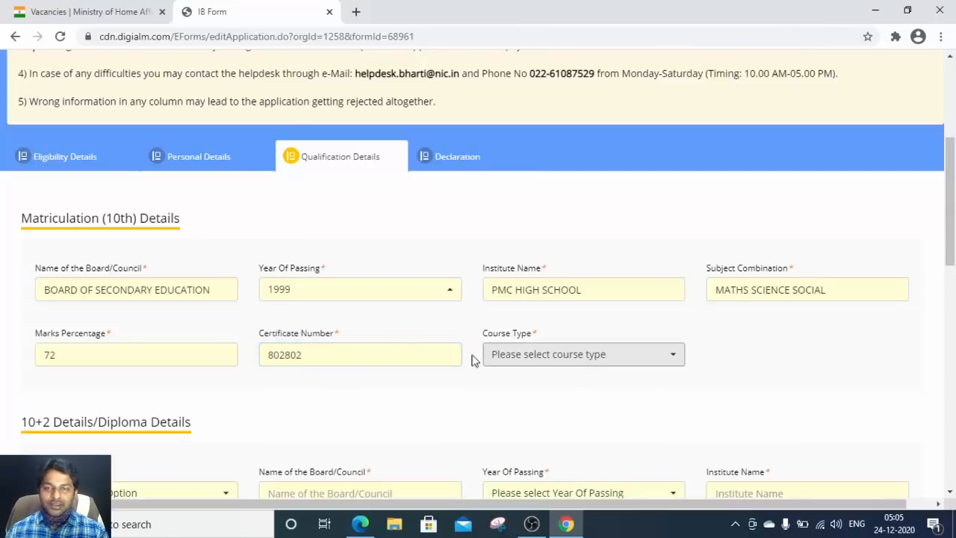
{"action": "left_click", "coordinate": [552, 358]}
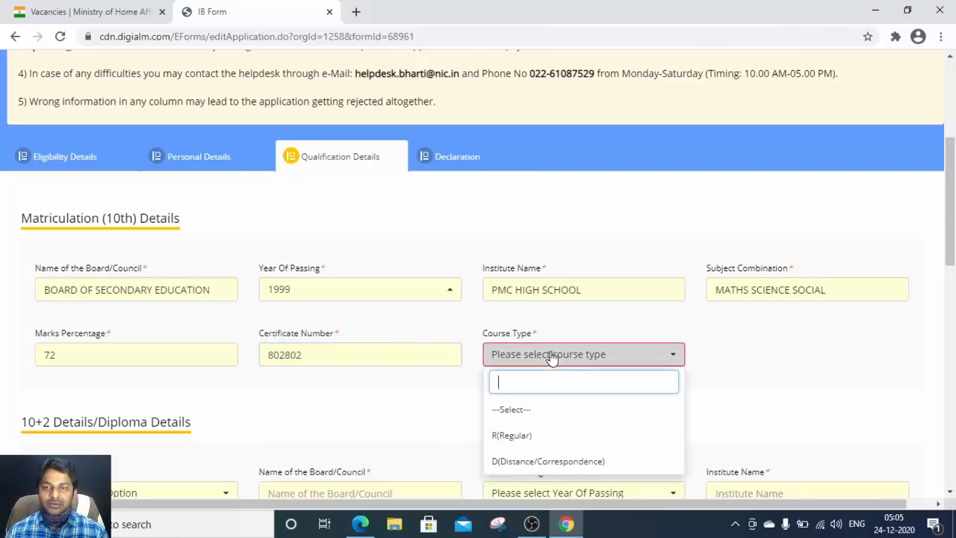
{"action": "left_click", "coordinate": [505, 437]}
{"action": "scroll", "coordinate": [490, 379], "scroll_direction": "down", "scroll_amount": 3}
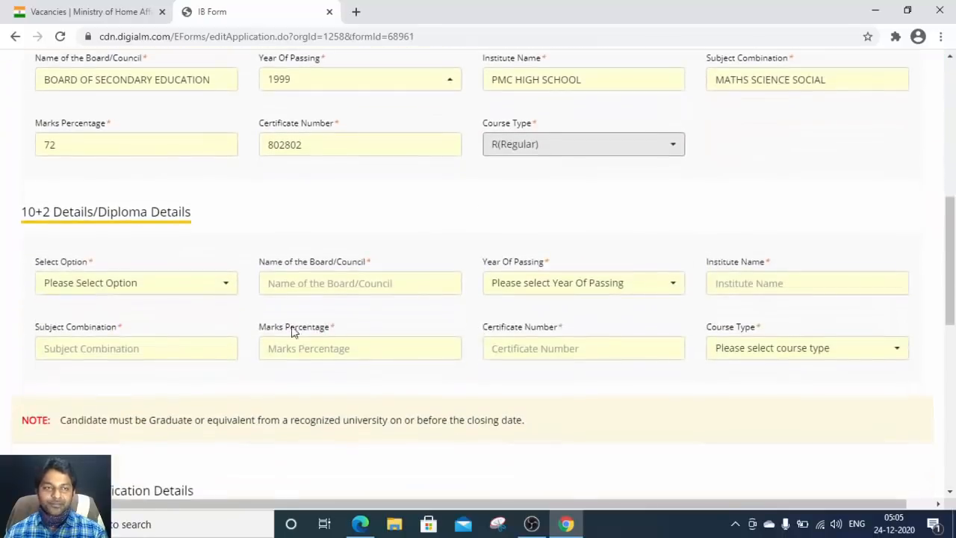
Step: Choose 10+2 as the second qualification
{"action": "left_click", "coordinate": [78, 283]}
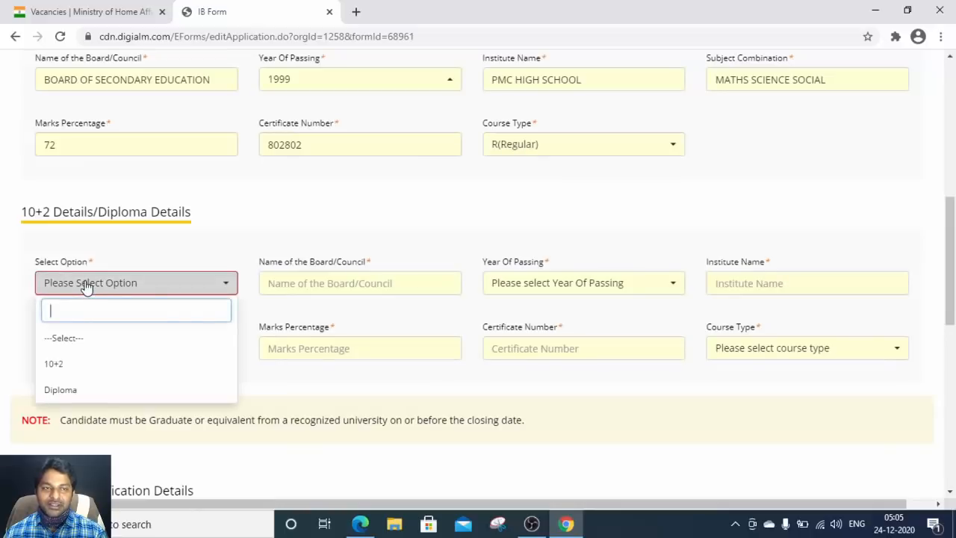
{"action": "left_click", "coordinate": [66, 368]}
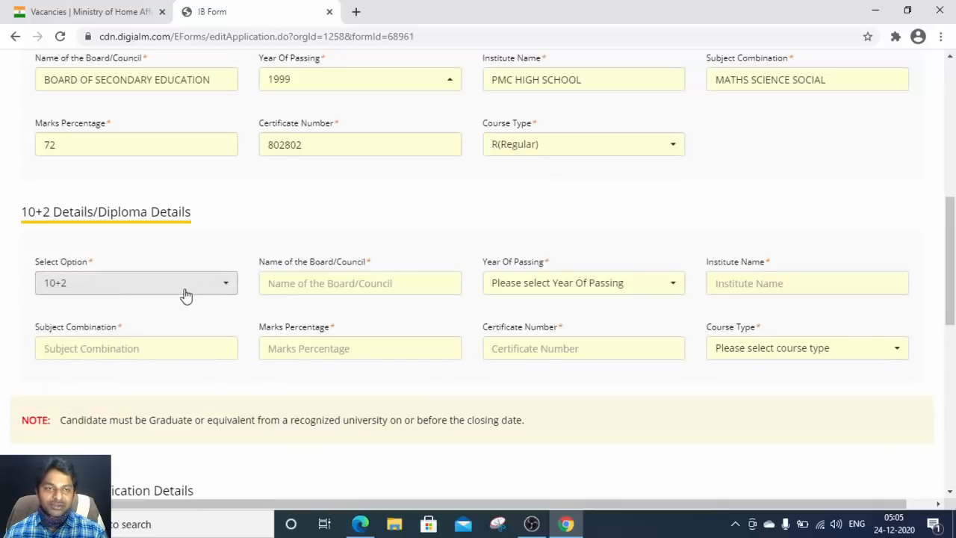
{"action": "left_click", "coordinate": [156, 290]}
{"action": "left_click", "coordinate": [154, 290]}
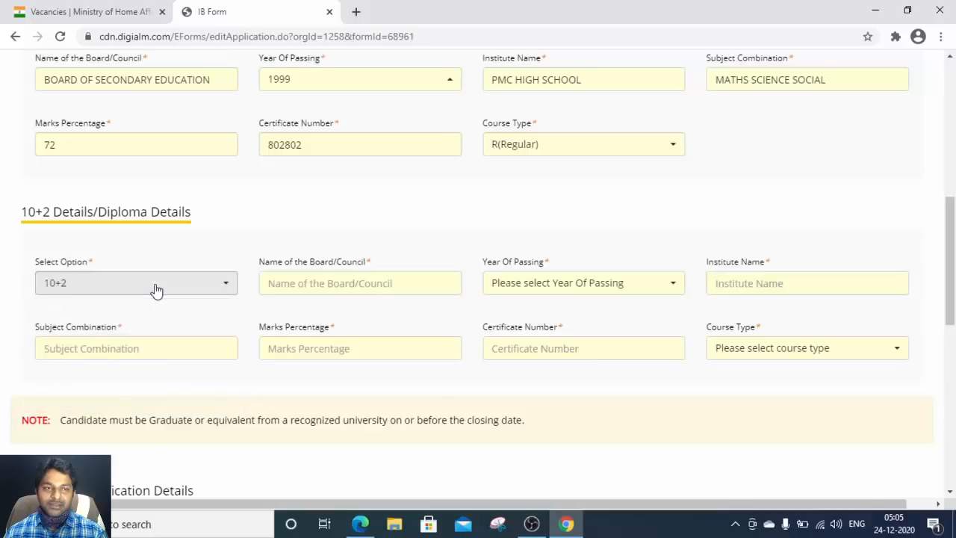
Step: Enter BOARD OF INTERMEDIAT EDUCATION as the 10+2 board, taken from the intermediate certificate
{"action": "left_click", "coordinate": [411, 283]}
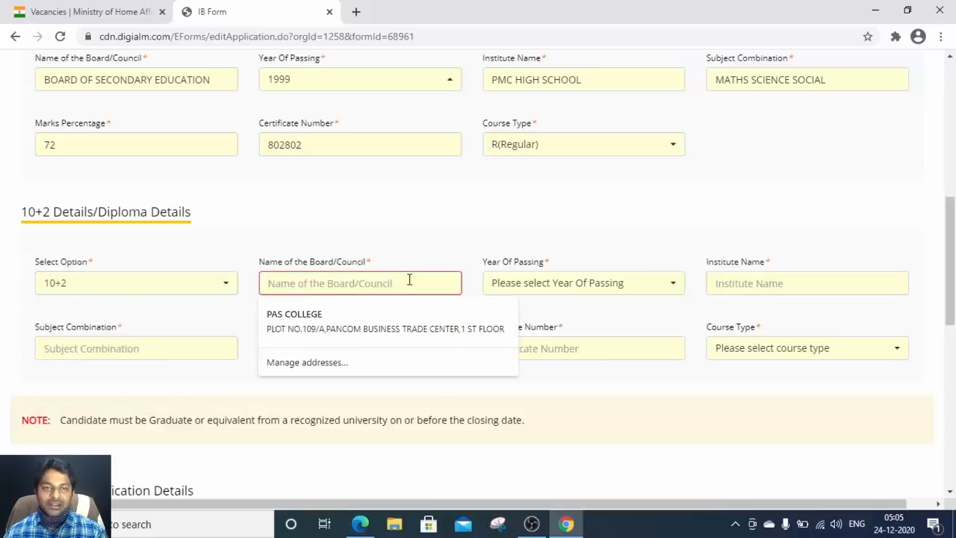
{"action": "key", "text": "alt+Tab"}
{"action": "left_click", "coordinate": [138, 25]}
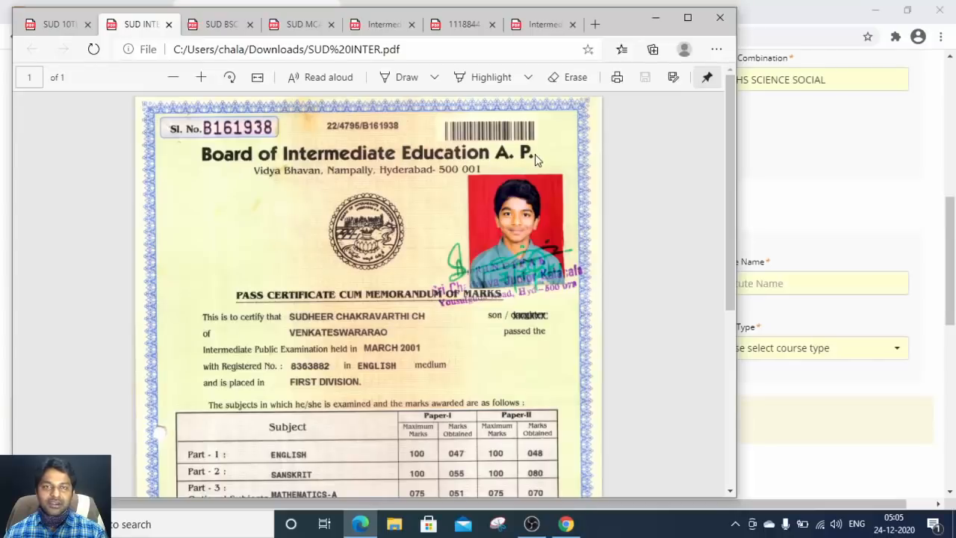
{"action": "key", "text": "alt+Tab"}
{"action": "type", "text": "BO"}
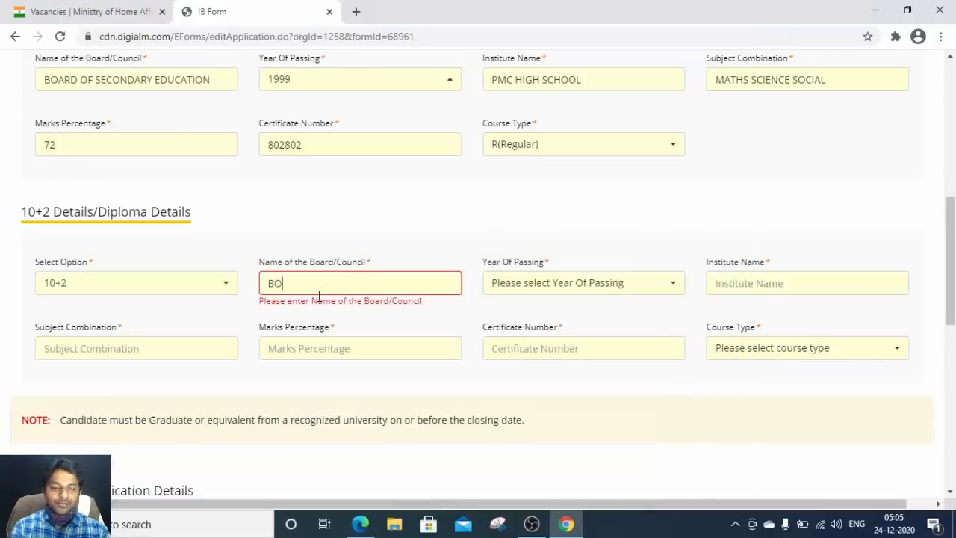
{"action": "type", "text": "ARD OF "}
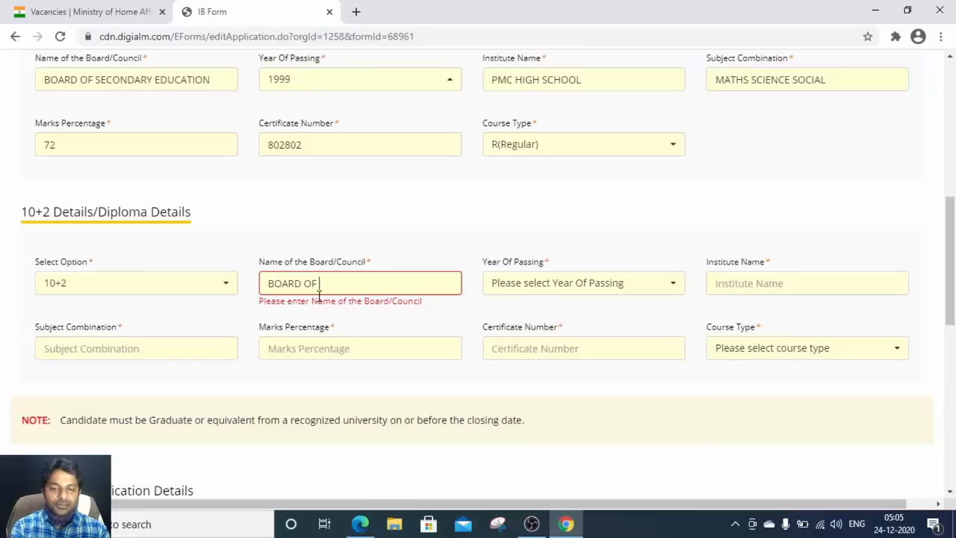
{"action": "type", "text": "INTERMEDIA"}
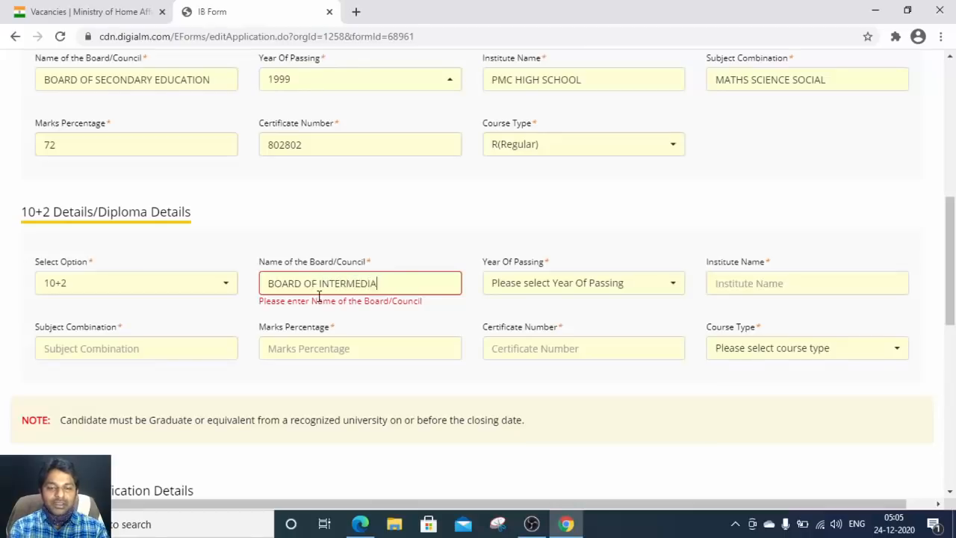
{"action": "type", "text": "T EDU"}
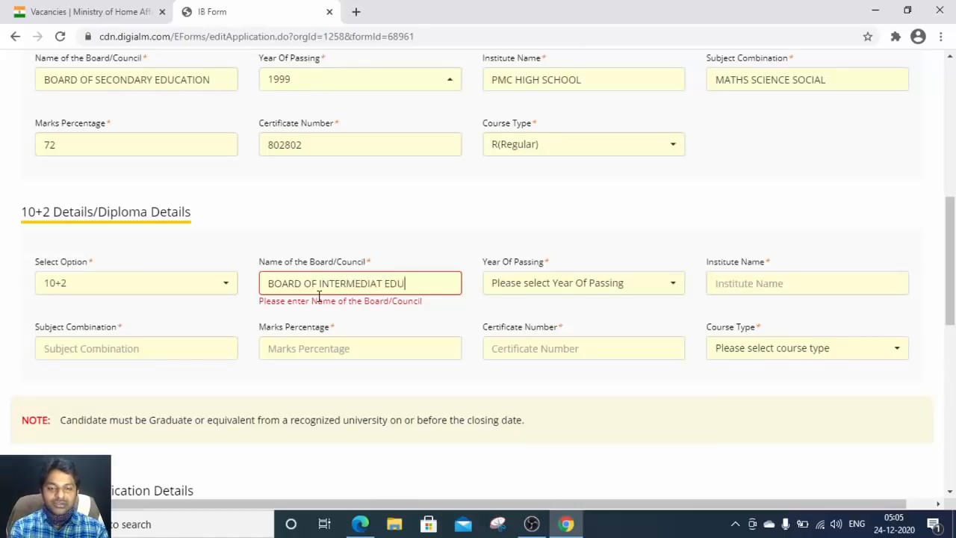
{"action": "type", "text": "CATION"}
{"action": "key", "text": "Tab"}
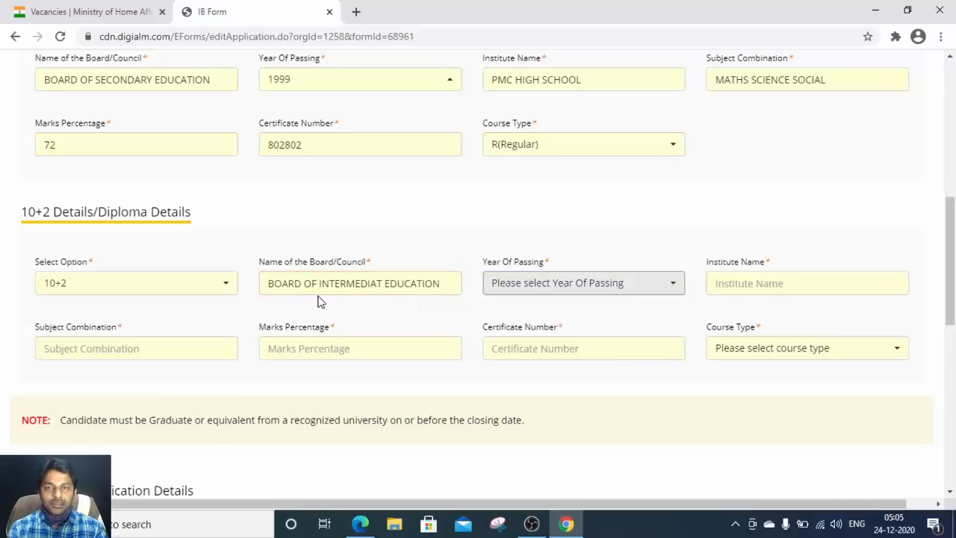
{"action": "key", "text": "alt+Tab"}
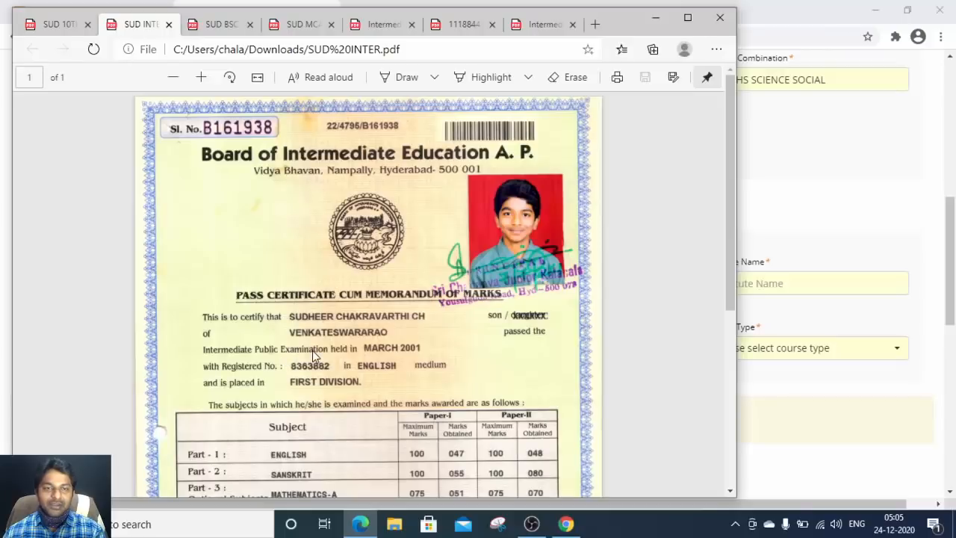
Step: Set the 10+2 year of passing to 2001
{"action": "key", "text": "alt+Tab"}
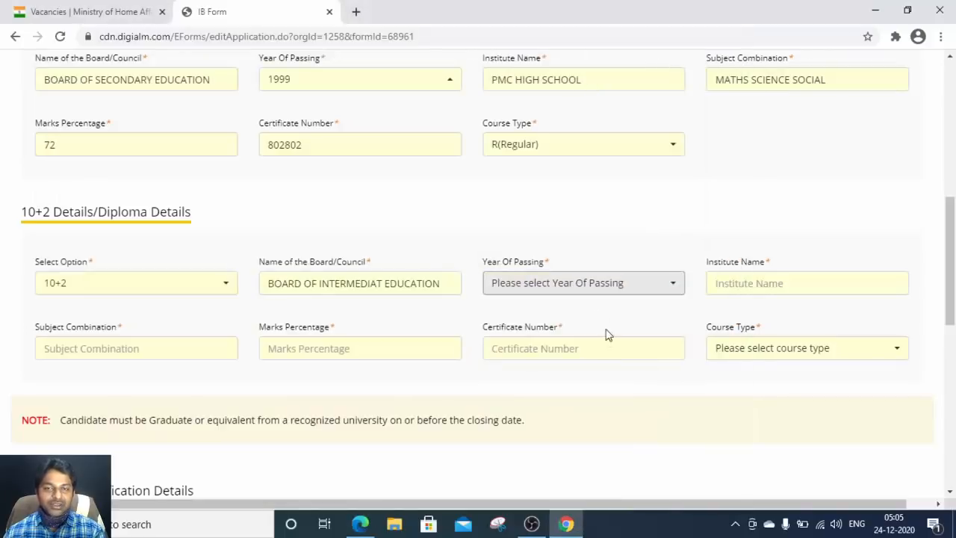
{"action": "left_click", "coordinate": [565, 282]}
{"action": "scroll", "coordinate": [541, 196], "scroll_direction": "down", "scroll_amount": 15}
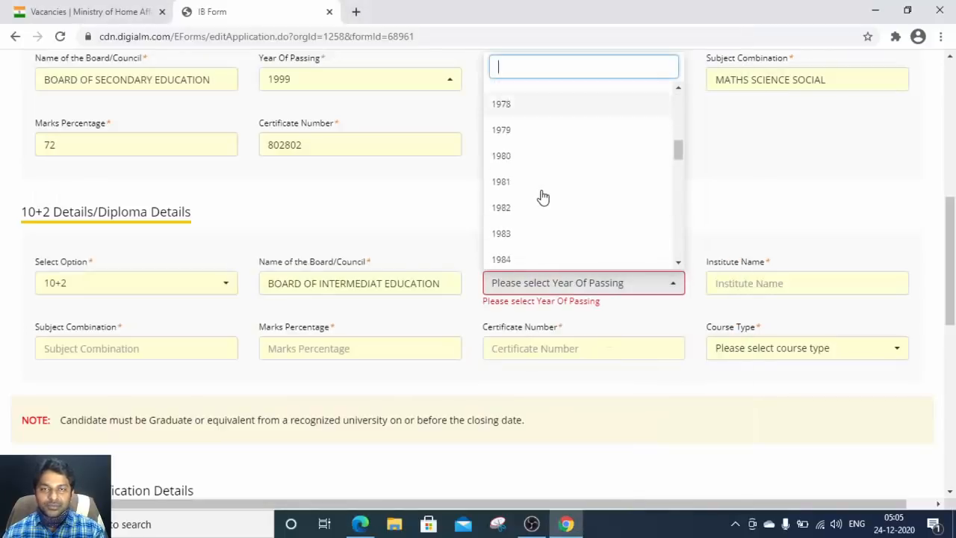
{"action": "scroll", "coordinate": [540, 220], "scroll_direction": "up", "scroll_amount": 5}
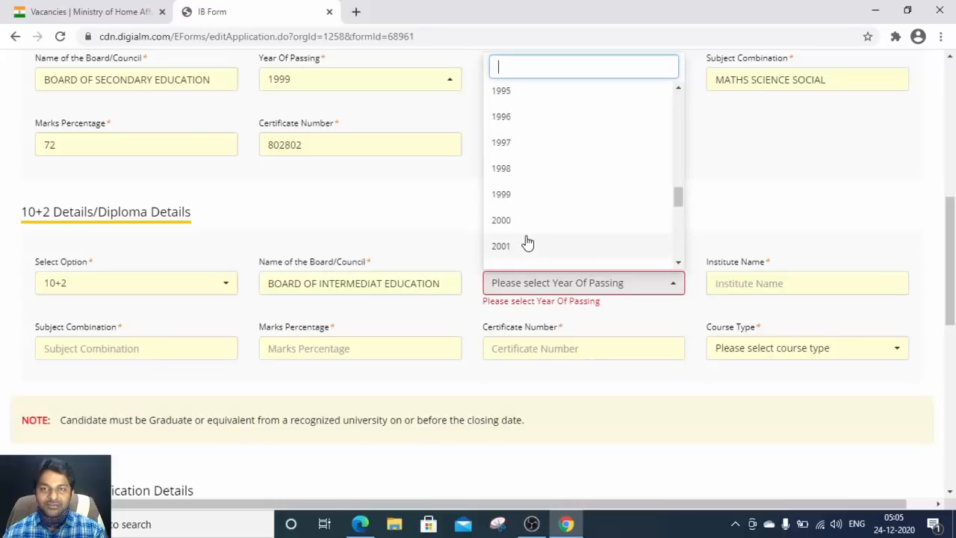
{"action": "scroll", "coordinate": [523, 213], "scroll_direction": "down", "scroll_amount": 1}
{"action": "left_click", "coordinate": [514, 183]}
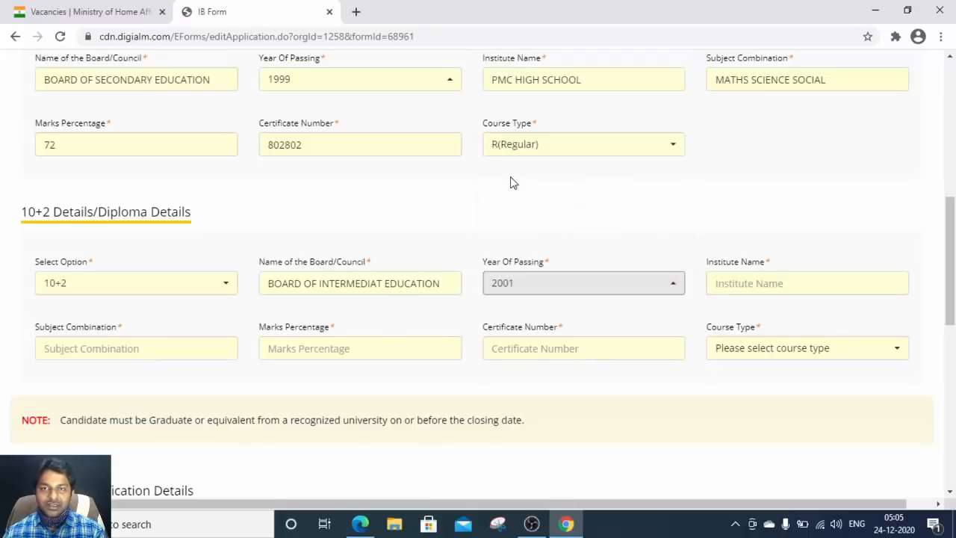
Step: Enter SRI CHAITANYA JR COLLEGE as the 10+2 institute name
{"action": "left_click", "coordinate": [755, 284]}
{"action": "key", "text": "alt+Tab"}
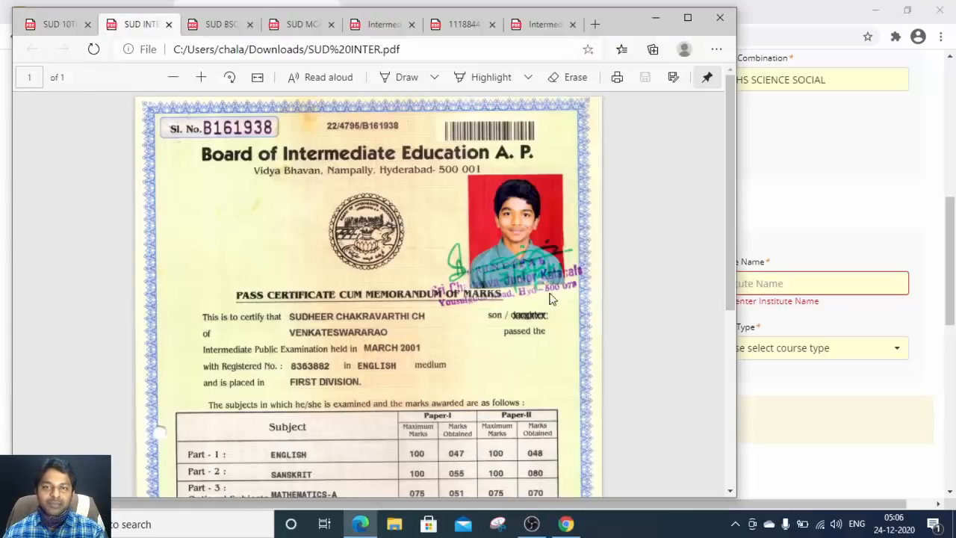
{"action": "key", "text": "alt+Tab"}
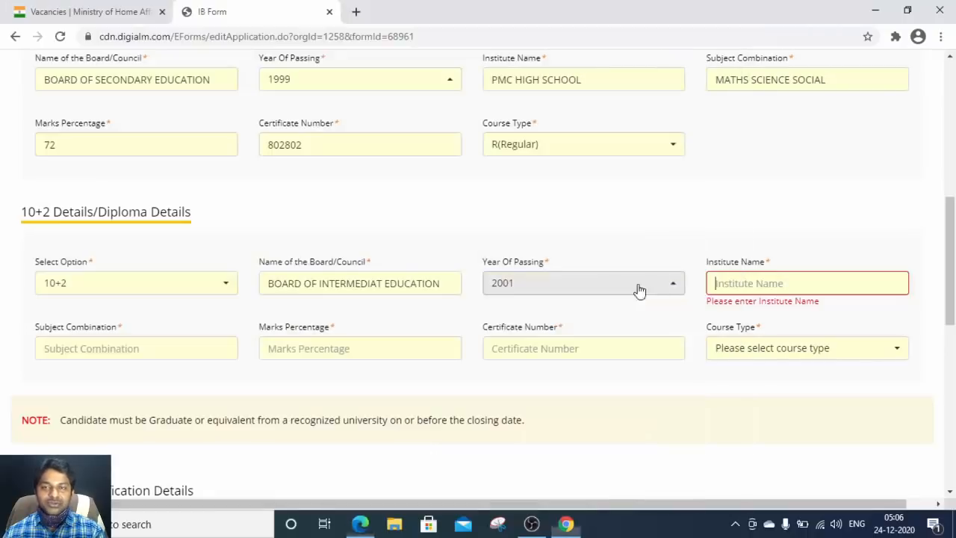
{"action": "type", "text": "SR"}
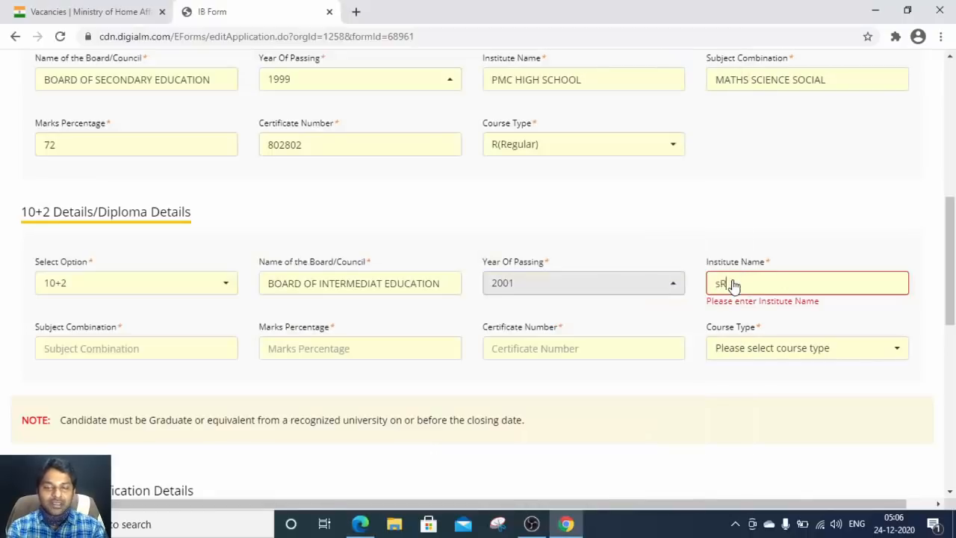
{"action": "key", "text": "BackSpace"}
{"action": "key", "text": "BackSpace"}
{"action": "key", "text": "BackSpace"}
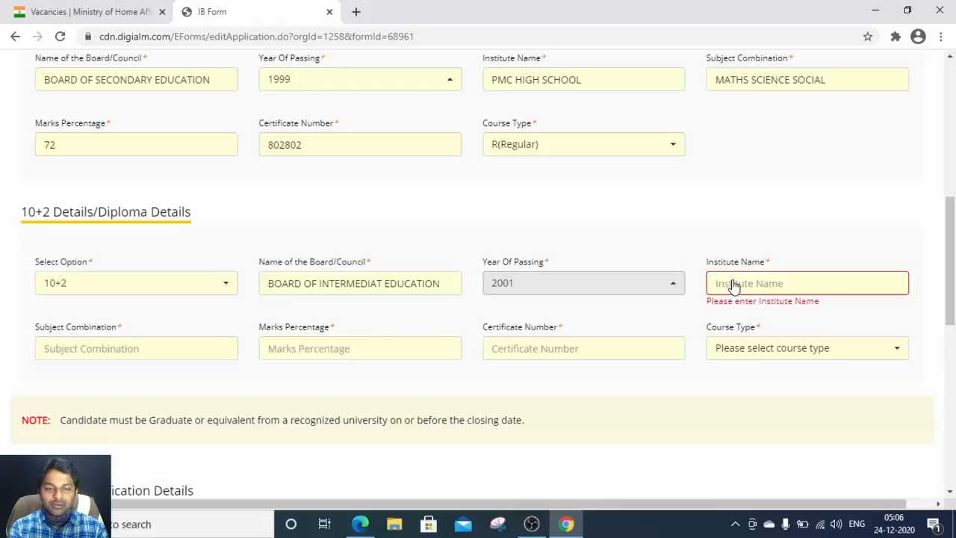
{"action": "type", "text": "SRI CHAI"}
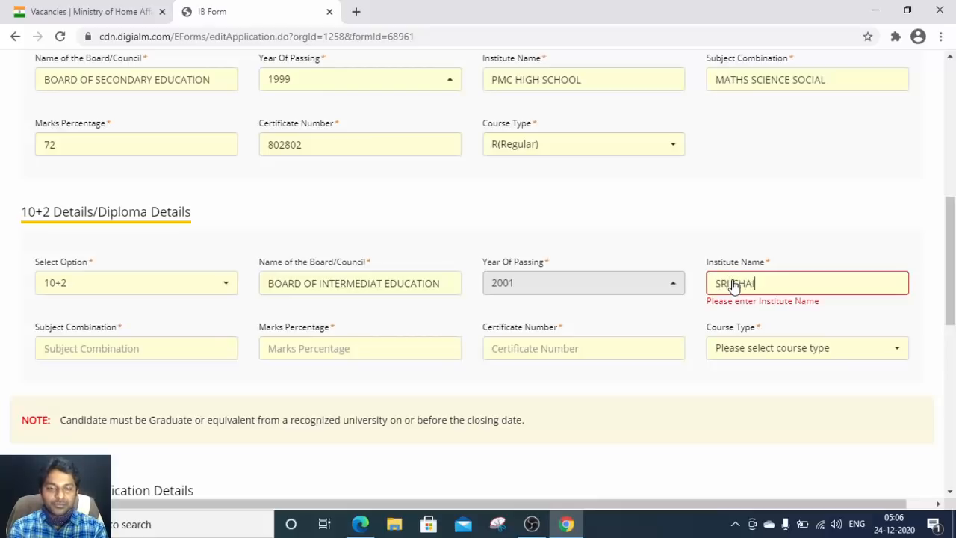
{"action": "type", "text": "TANYA J"}
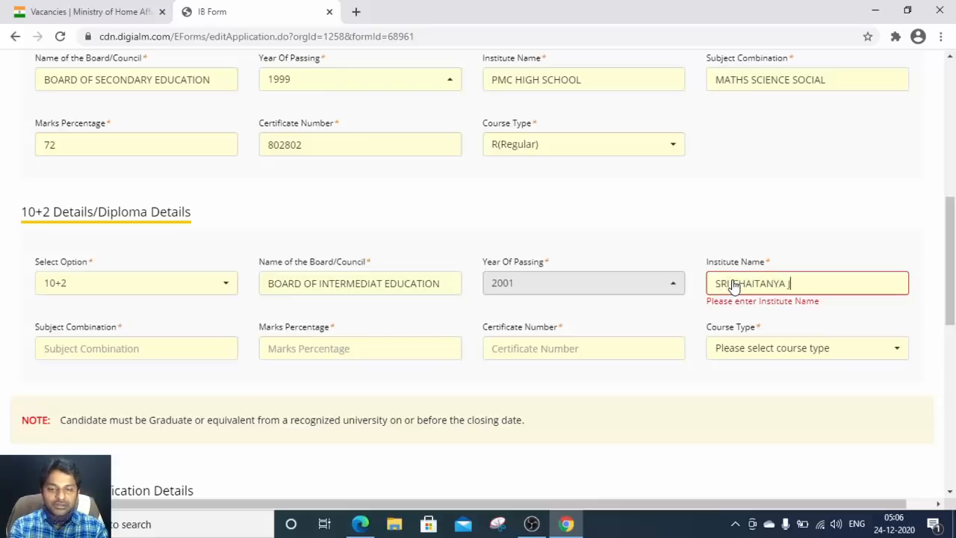
{"action": "type", "text": "R COLLEGE"}
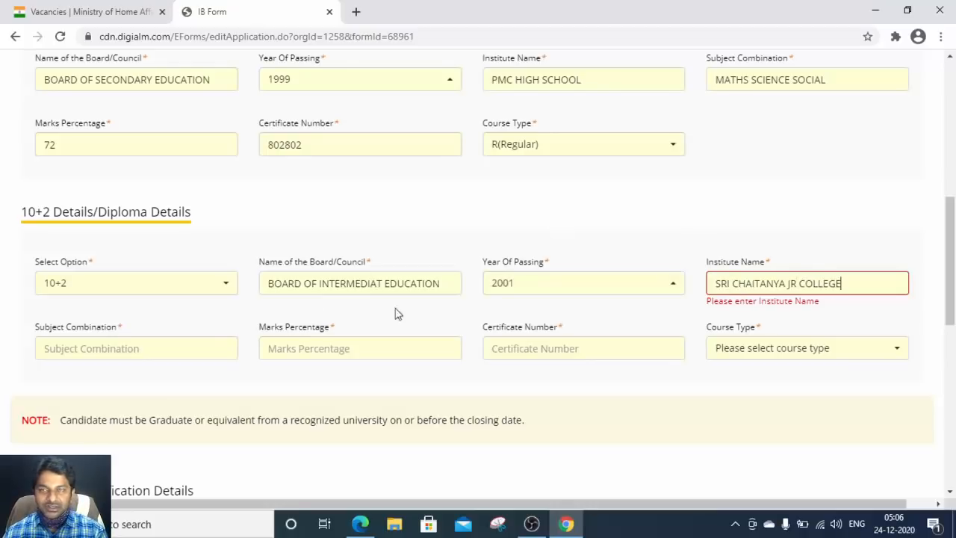
{"action": "left_click", "coordinate": [98, 351]}
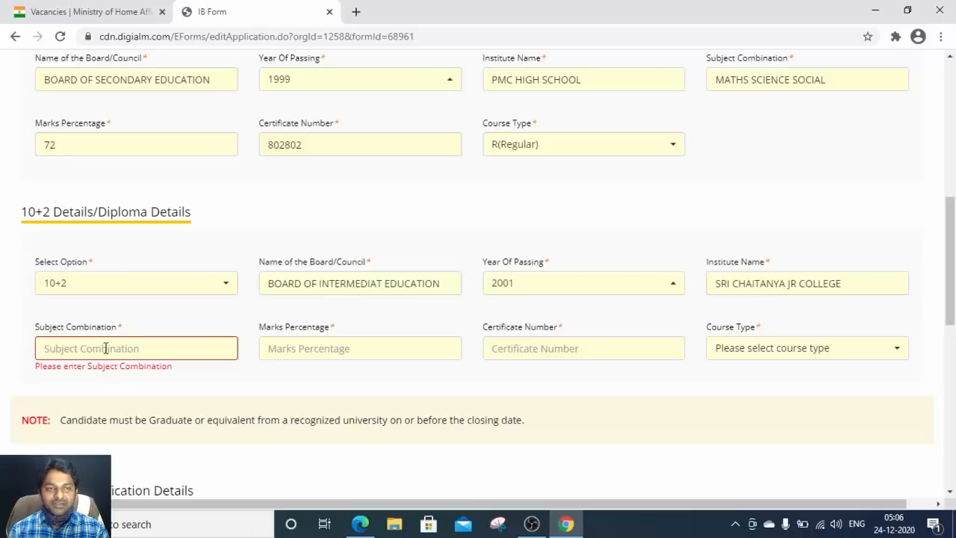
Step: Enter subjects MATHS PHYSICS CHEMISTRY and 65.9 marks percentage for 10+2
{"action": "key", "text": "alt+Tab"}
{"action": "key", "text": "alt+Tab"}
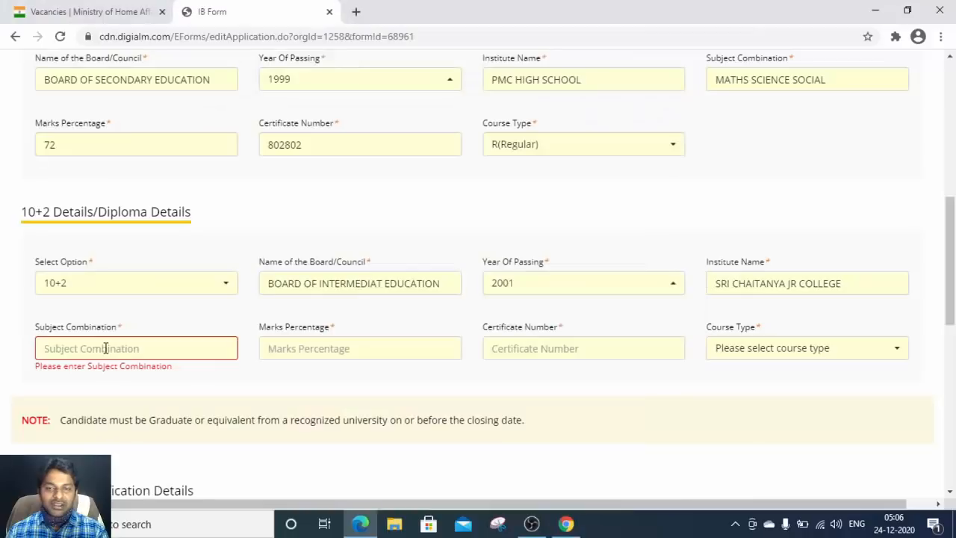
{"action": "type", "text": "MATHS"}
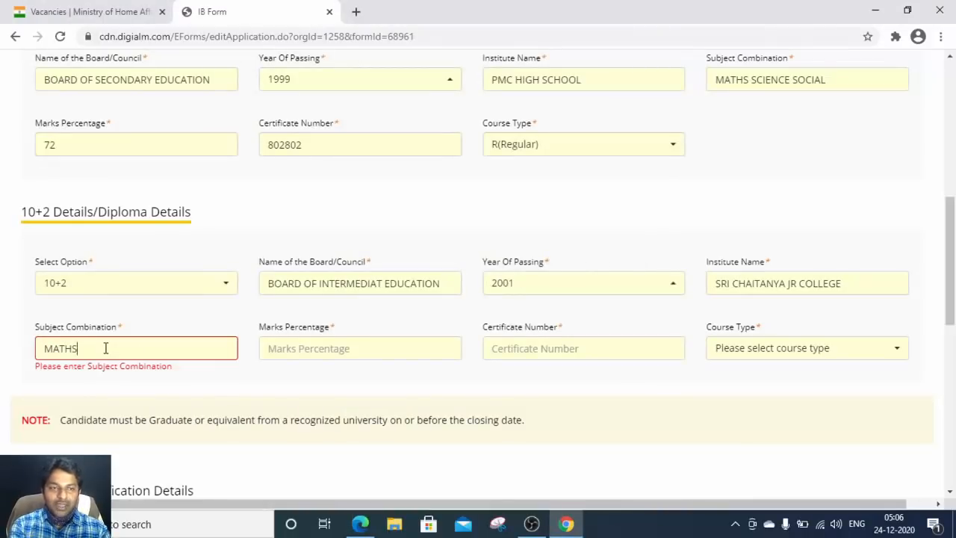
{"action": "type", "text": " PHYSICS"}
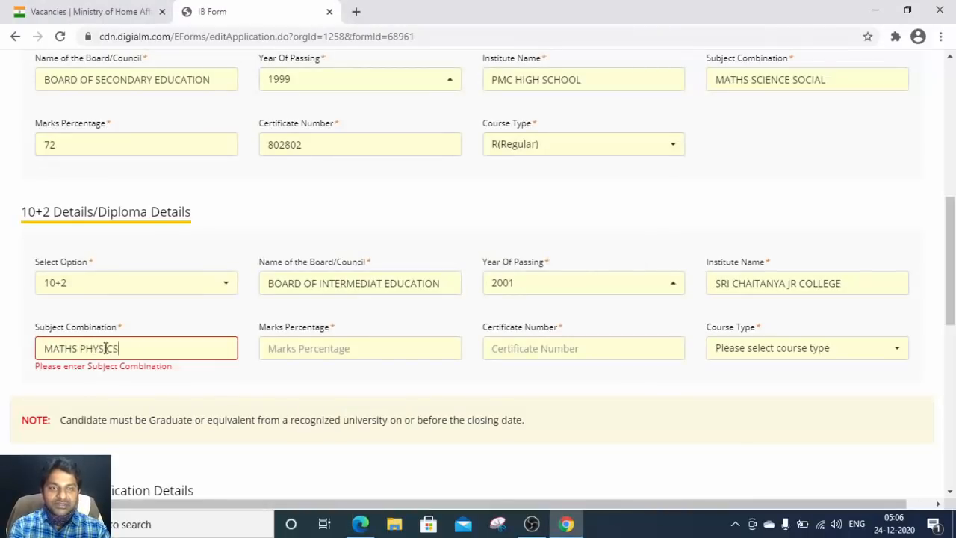
{"action": "type", "text": " CHEMISTRY"}
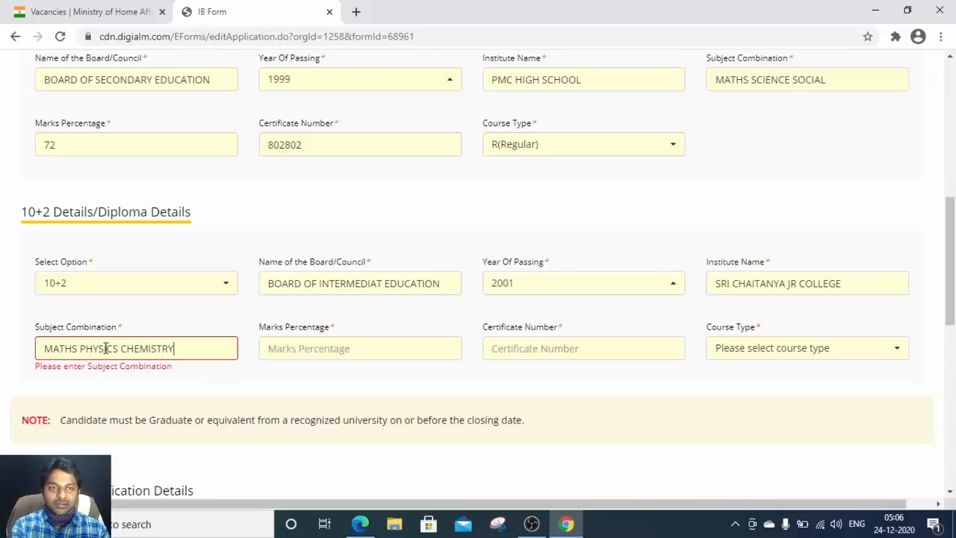
{"action": "key", "text": "Tab"}
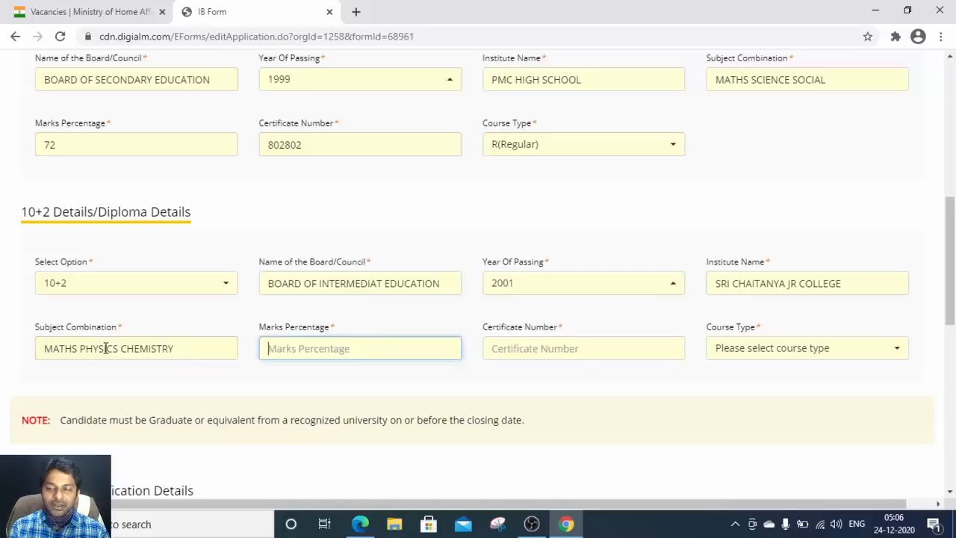
{"action": "type", "text": "65.9"}
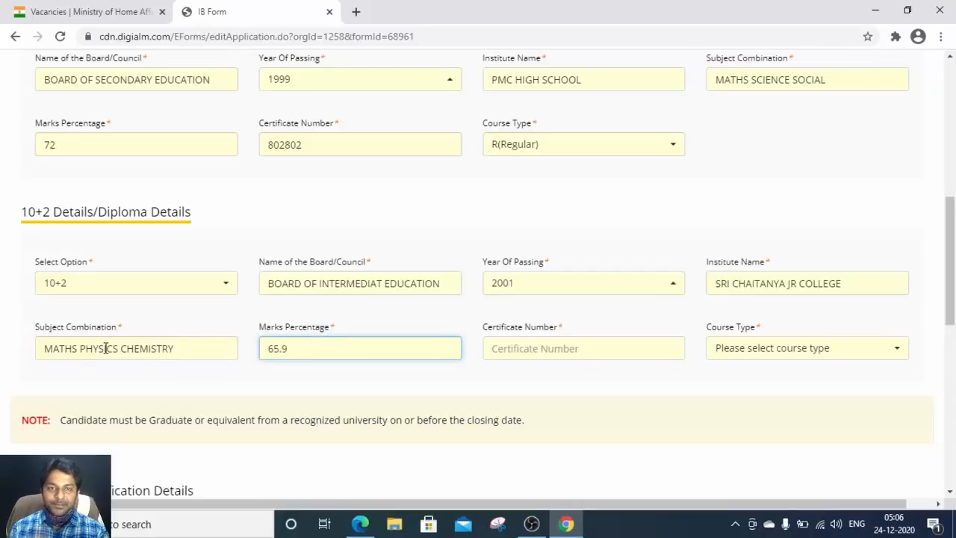
{"action": "key", "text": "alt+Tab"}
{"action": "scroll", "coordinate": [224, 197], "scroll_direction": "down", "scroll_amount": 3}
{"action": "scroll", "coordinate": [359, 403], "scroll_direction": "down", "scroll_amount": 2}
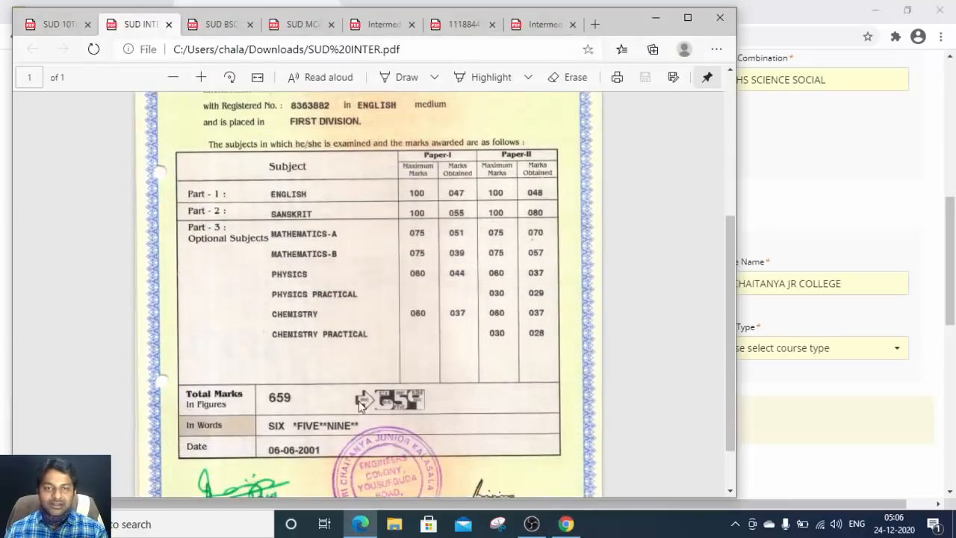
{"action": "key", "text": "alt+Tab"}
{"action": "type", "text": ".9"}
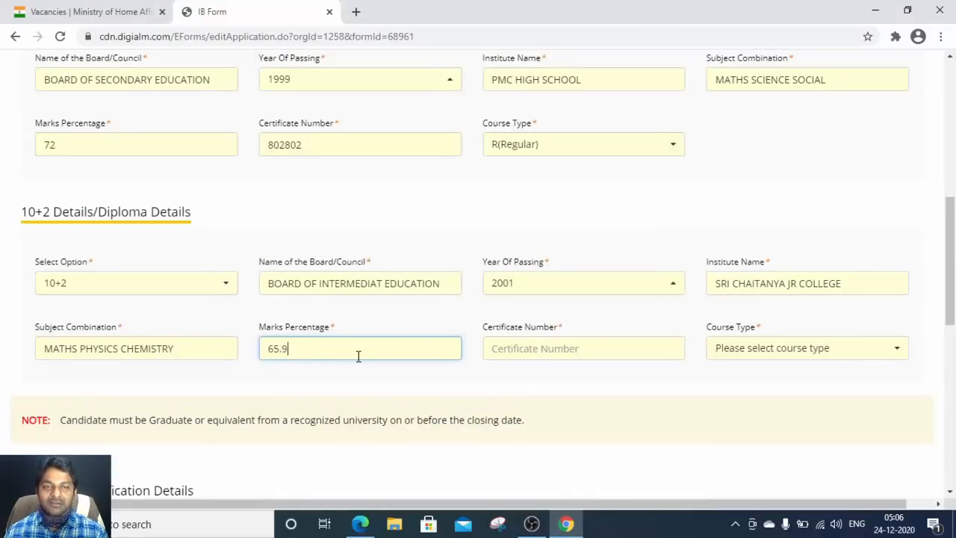
Step: Enter the 10+2 certificate serial number and set course type to R(Regular)
{"action": "left_click", "coordinate": [517, 348]}
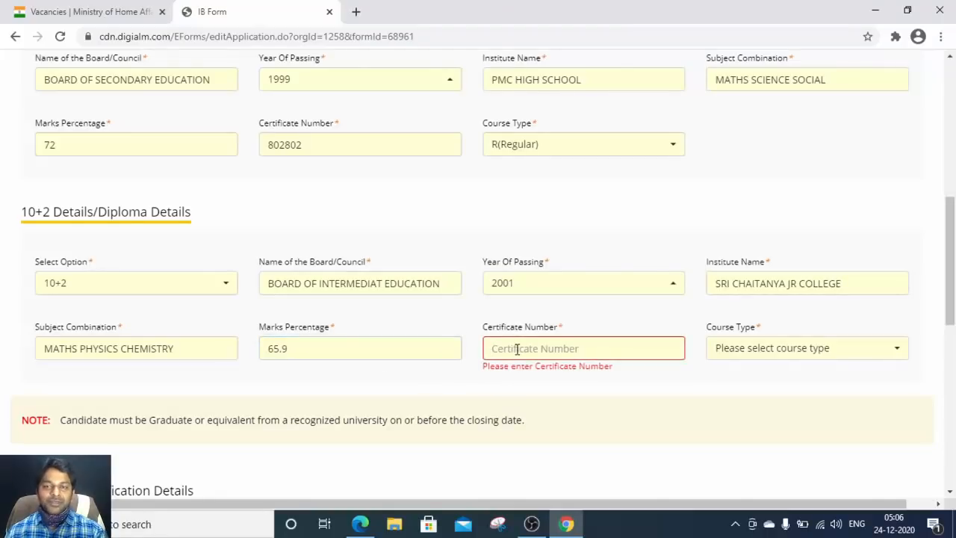
{"action": "key", "text": "alt+Tab"}
{"action": "scroll", "coordinate": [356, 288], "scroll_direction": "up", "scroll_amount": 5}
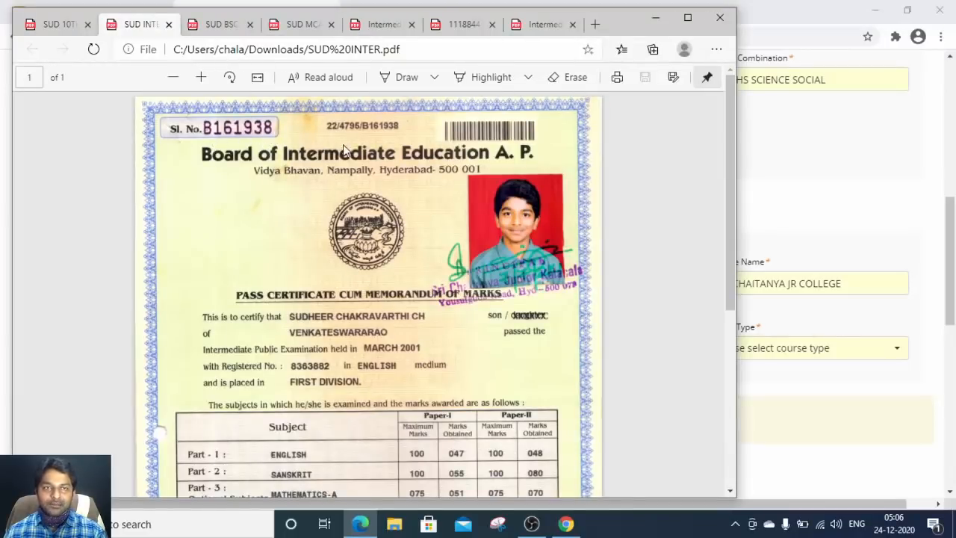
{"action": "key", "text": "alt+Tab"}
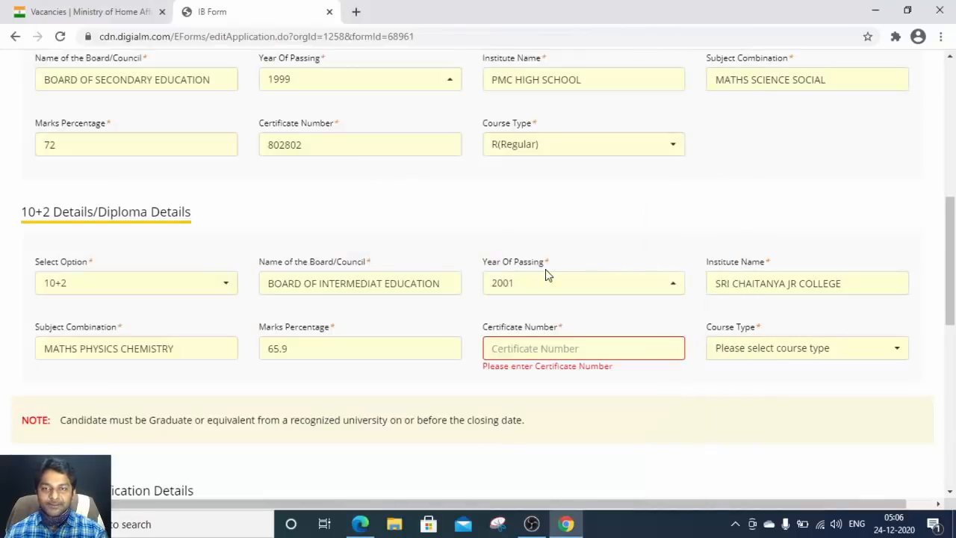
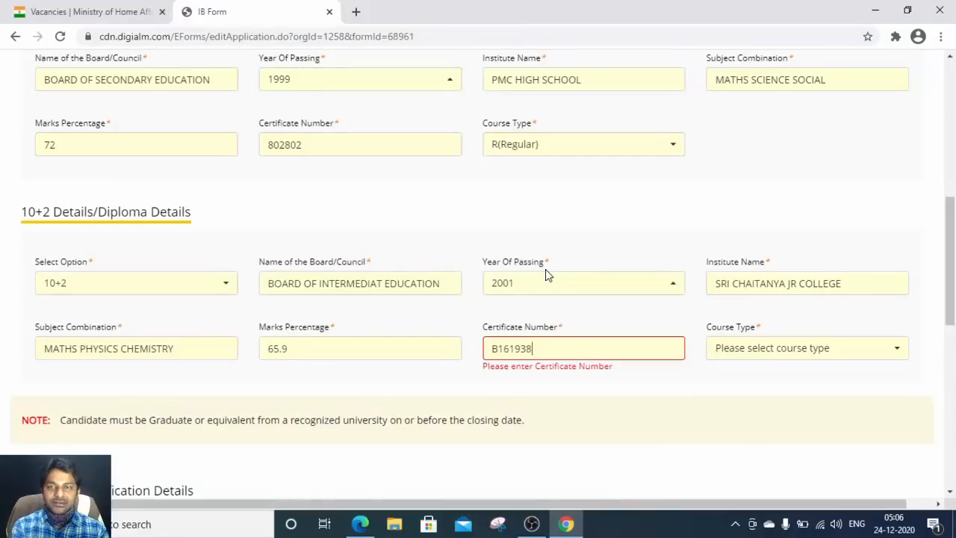
{"action": "left_click", "coordinate": [777, 349]}
{"action": "left_click", "coordinate": [754, 432]}
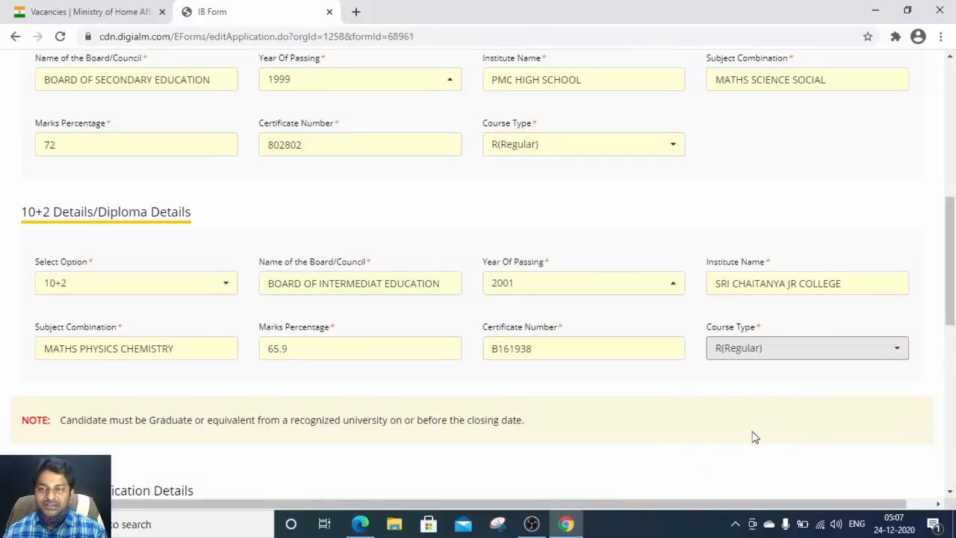
Step: Choose Graduation or Equivalent from recognized university with specialization MATHS PHYSICS CHEMISTRY
{"action": "scroll", "coordinate": [581, 257], "scroll_direction": "down", "scroll_amount": 3}
{"action": "scroll", "coordinate": [291, 354], "scroll_direction": "down", "scroll_amount": 2}
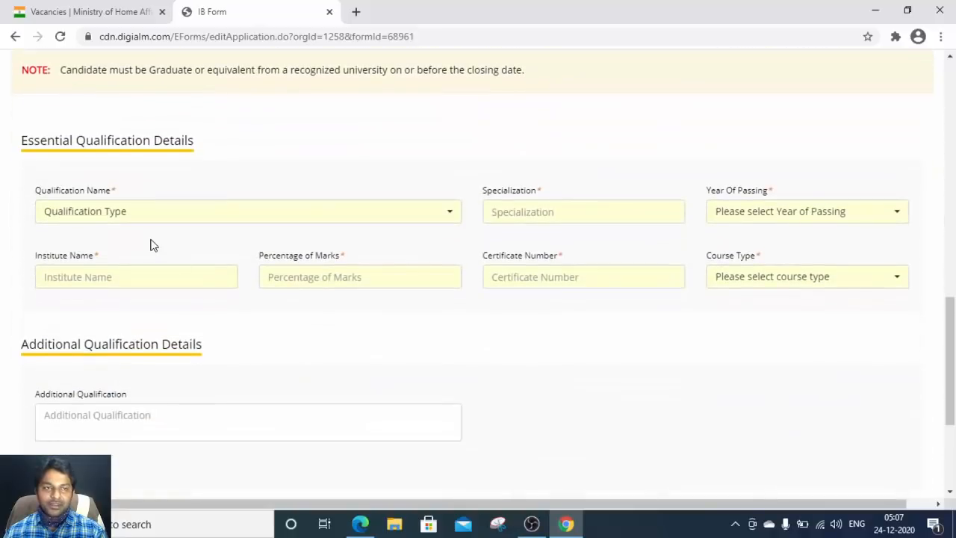
{"action": "left_click", "coordinate": [145, 214]}
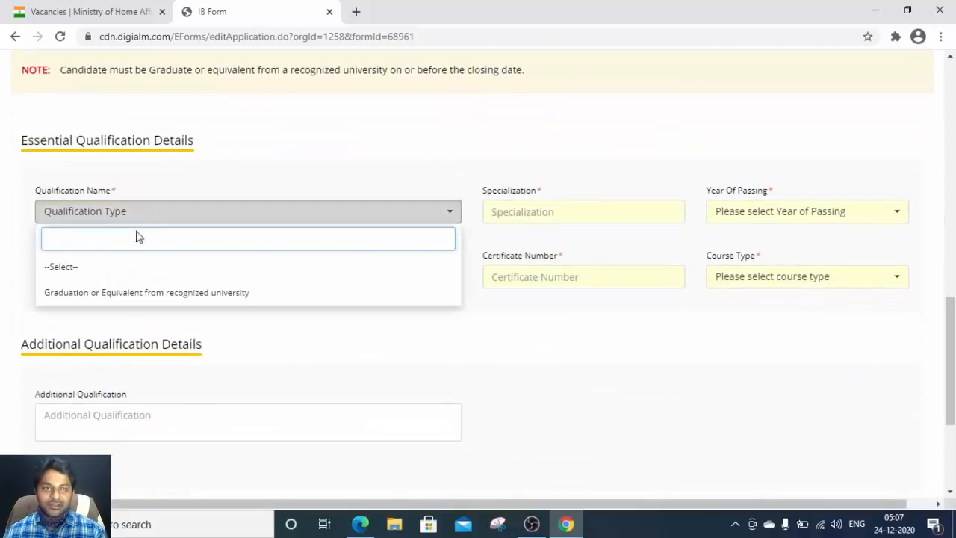
{"action": "left_click", "coordinate": [135, 295]}
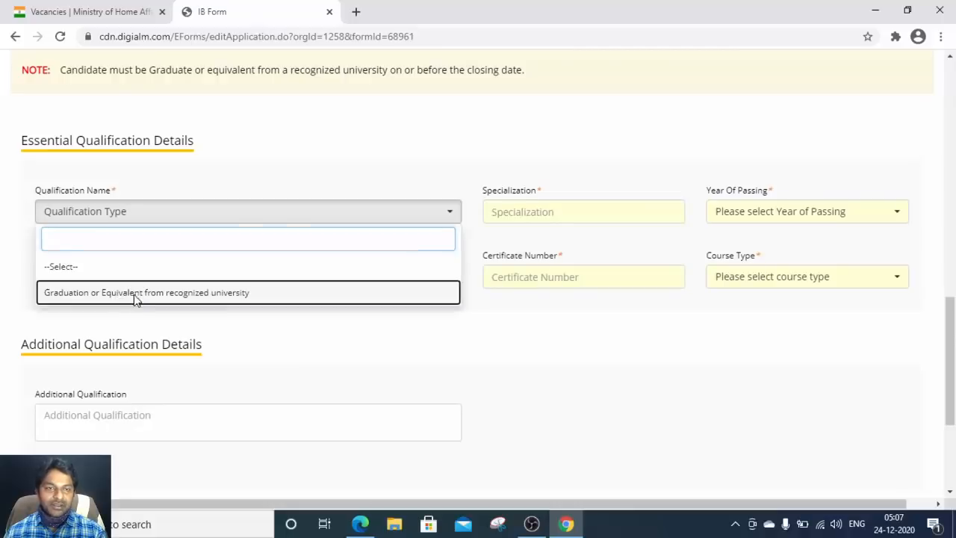
{"action": "left_click", "coordinate": [558, 213]}
{"action": "type", "text": "M"}
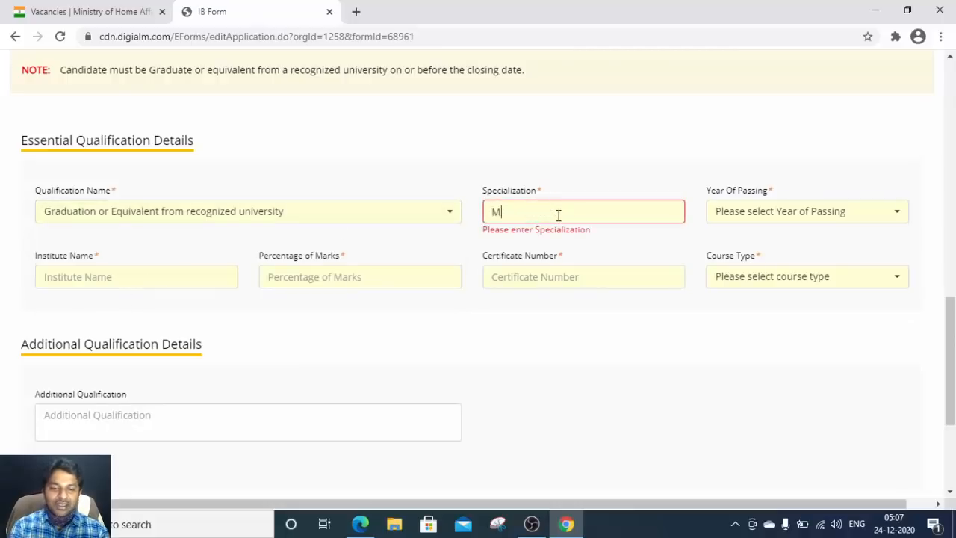
{"action": "type", "text": "ATHS PHY"}
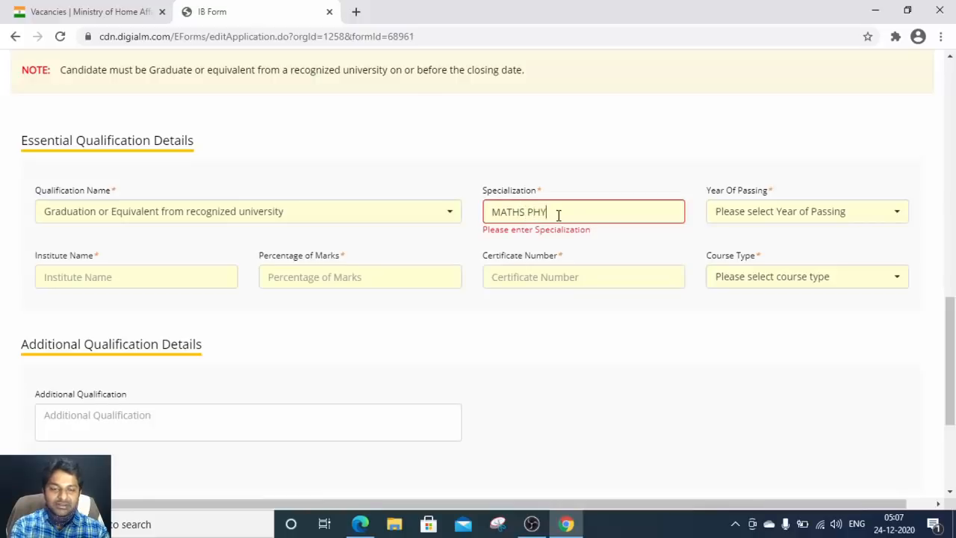
{"action": "type", "text": "SICS CHE"}
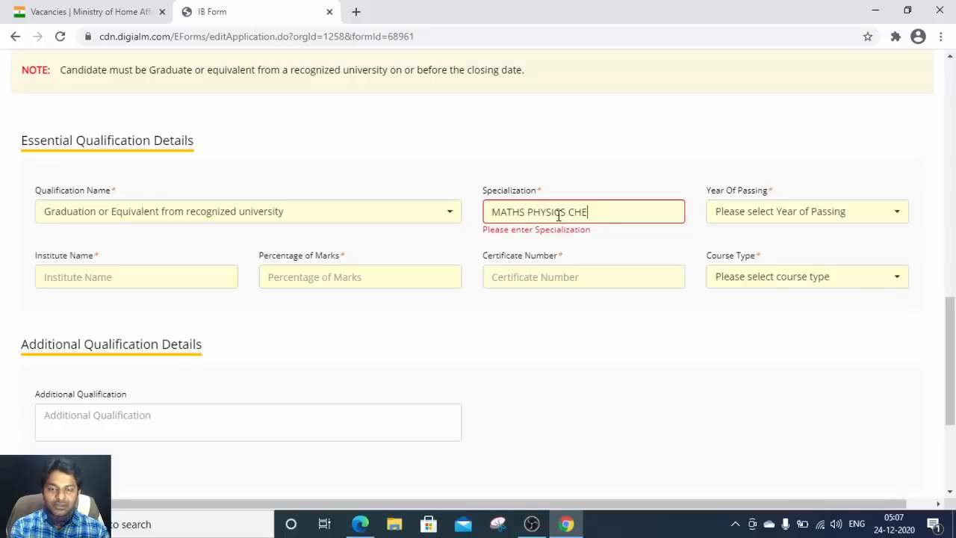
{"action": "type", "text": "ISMISTR"}
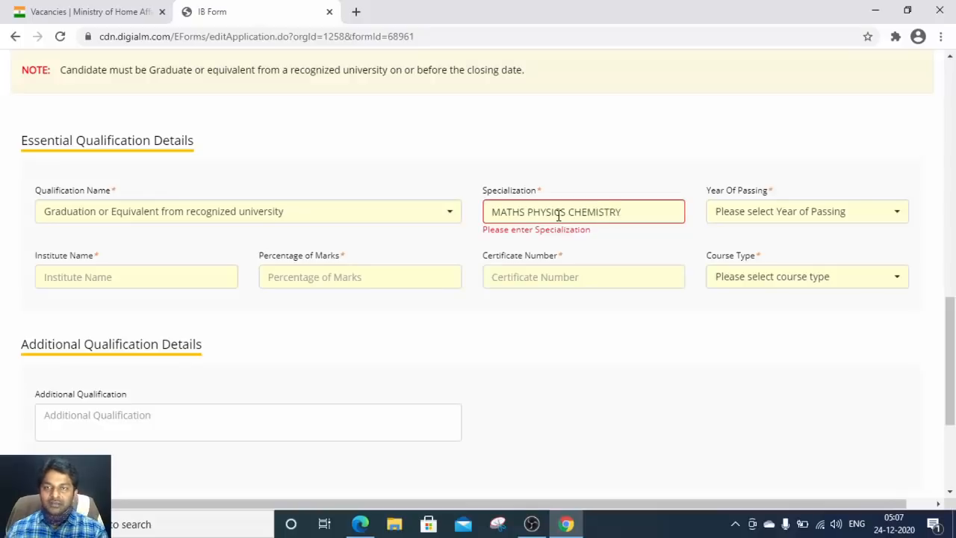
{"action": "type", "text": "Y"}
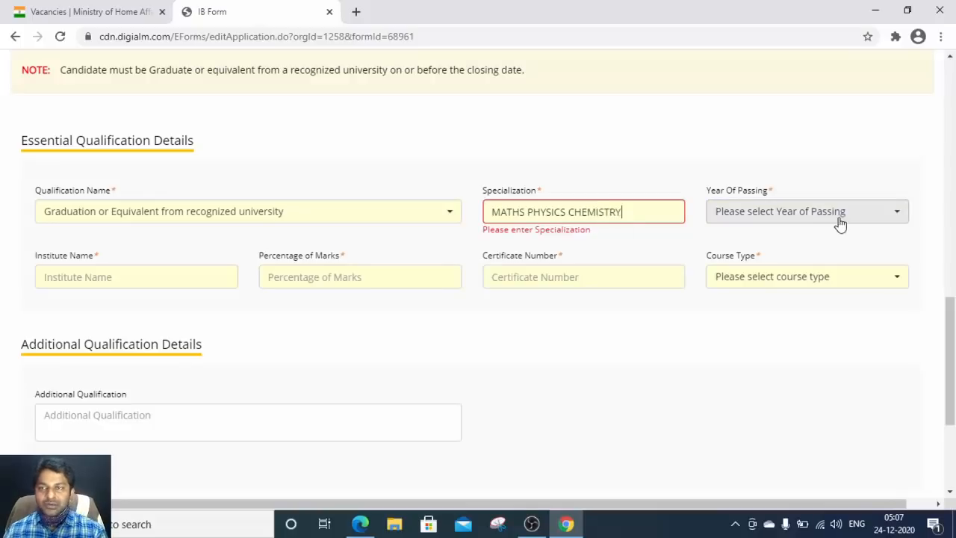
{"action": "left_click", "coordinate": [777, 217]}
Step: Check the year of passing on the BSc provisional certificate in Edge
{"action": "left_click", "coordinate": [360, 524]}
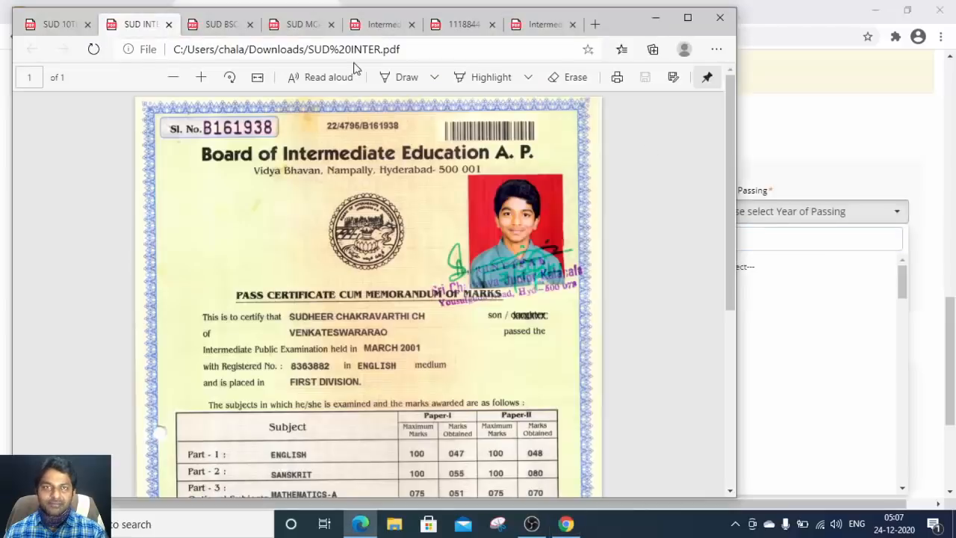
{"action": "left_click", "coordinate": [221, 26]}
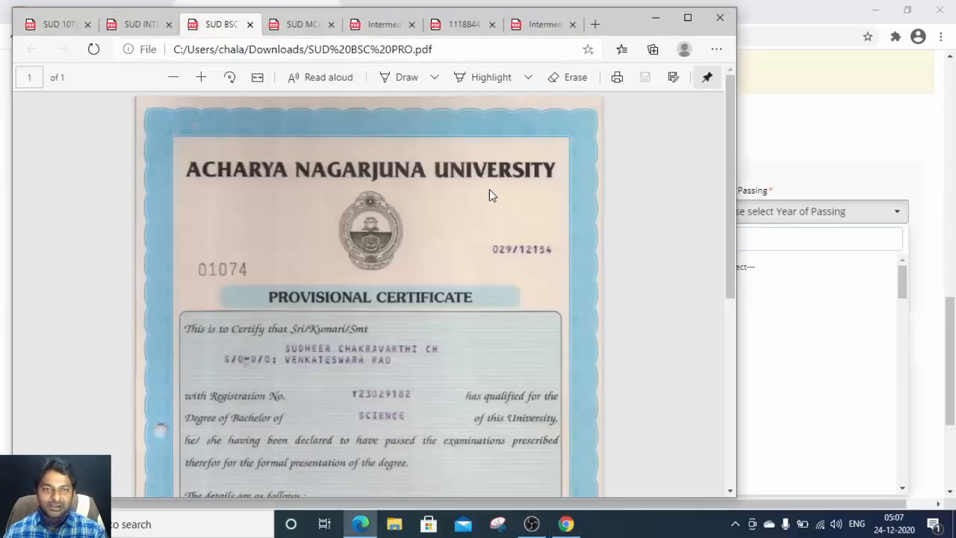
{"action": "scroll", "coordinate": [489, 195], "scroll_direction": "down", "scroll_amount": 3}
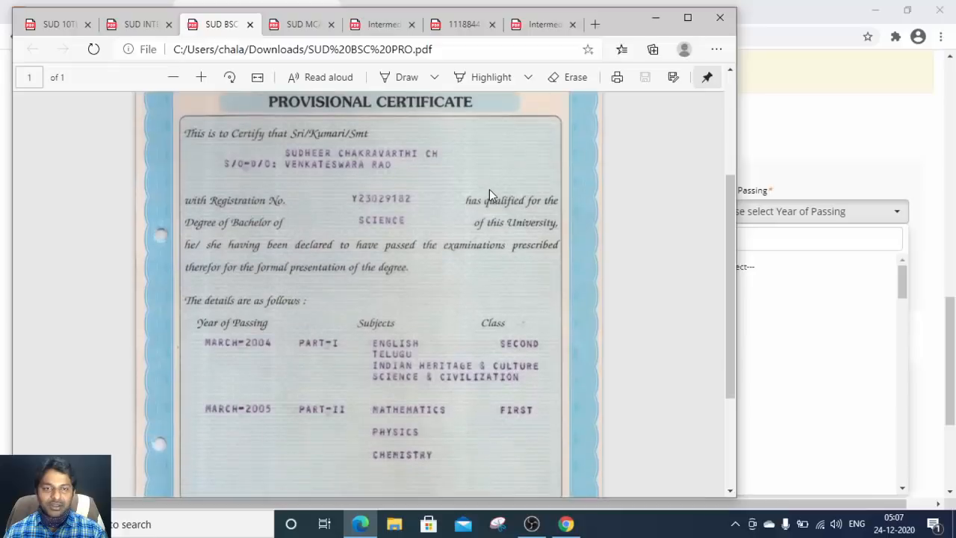
{"action": "scroll", "coordinate": [489, 195], "scroll_direction": "up", "scroll_amount": 3}
{"action": "scroll", "coordinate": [490, 195], "scroll_direction": "down", "scroll_amount": 5}
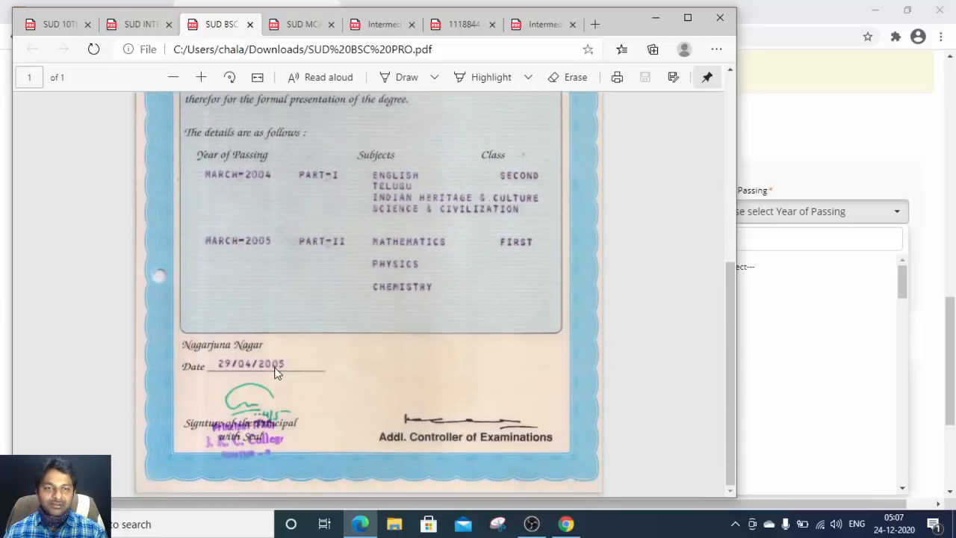
{"action": "key", "text": "alt+Tab"}
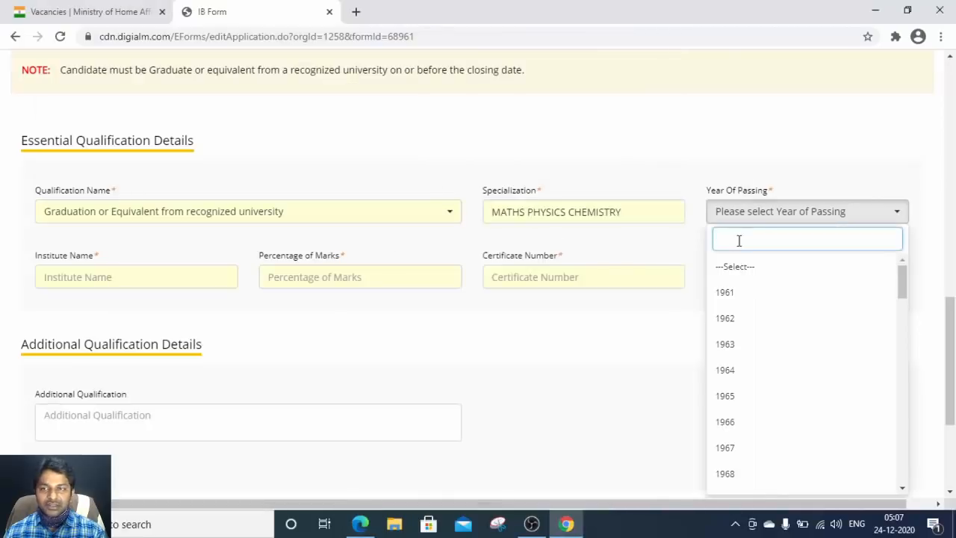
Step: Set the graduation year of passing to 2005
{"action": "scroll", "coordinate": [751, 358], "scroll_direction": "down", "scroll_amount": 3}
{"action": "scroll", "coordinate": [752, 359], "scroll_direction": "down", "scroll_amount": 10}
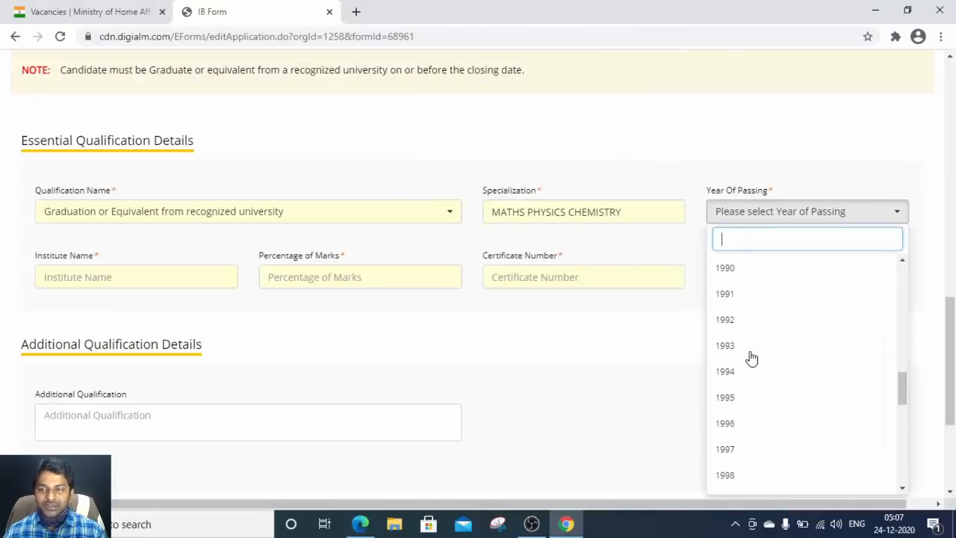
{"action": "scroll", "coordinate": [752, 359], "scroll_direction": "up", "scroll_amount": 3}
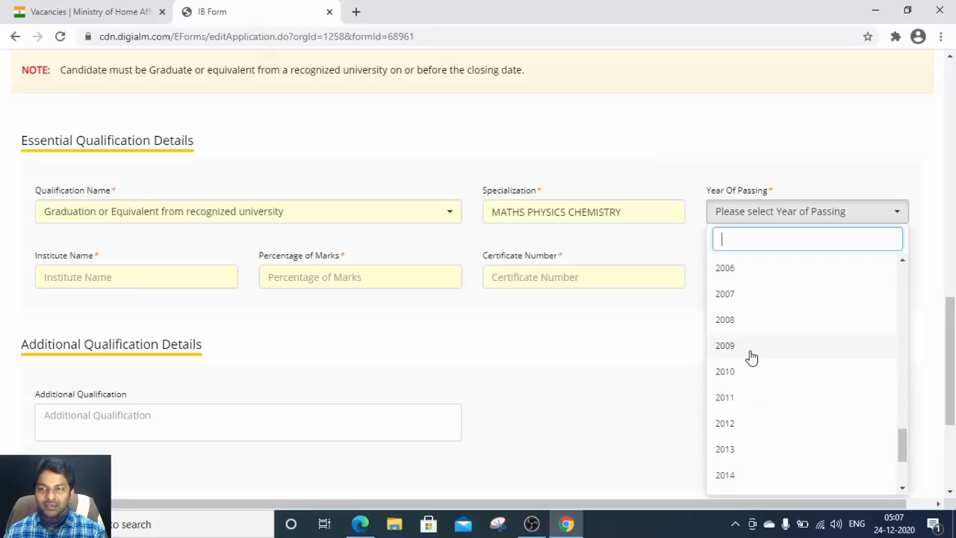
{"action": "left_click", "coordinate": [731, 384]}
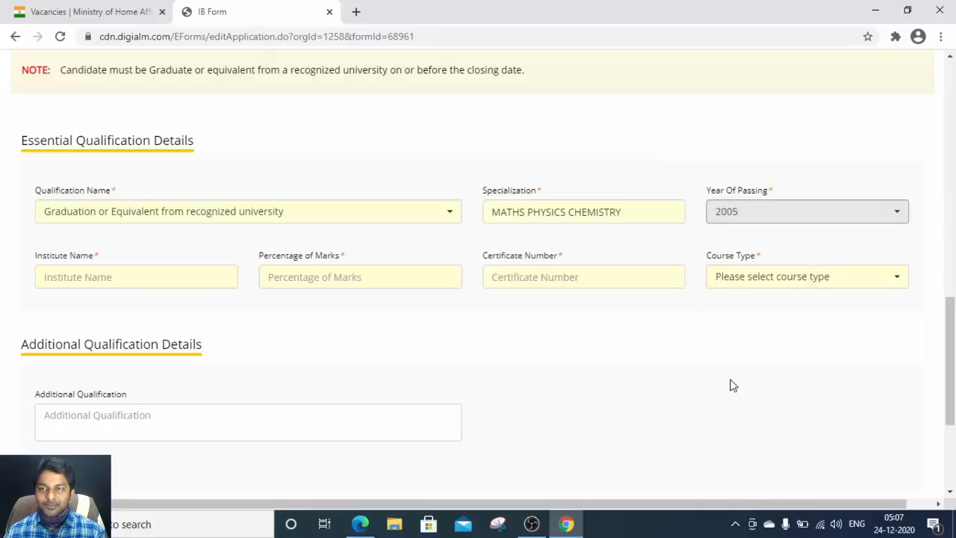
Step: Enter JKC COLLEGE as the institute and 75.6 as the percentage of marks
{"action": "left_click", "coordinate": [124, 276]}
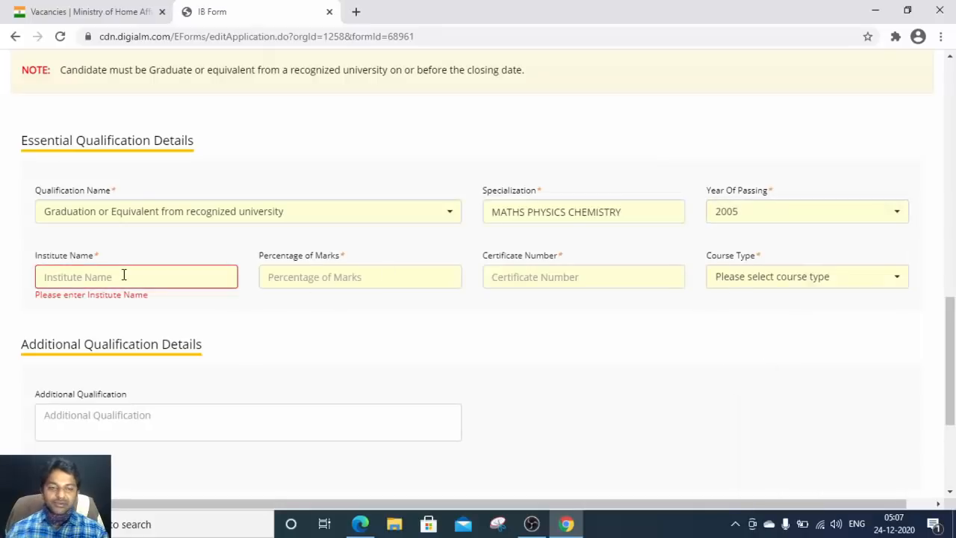
{"action": "type", "text": "JKC"}
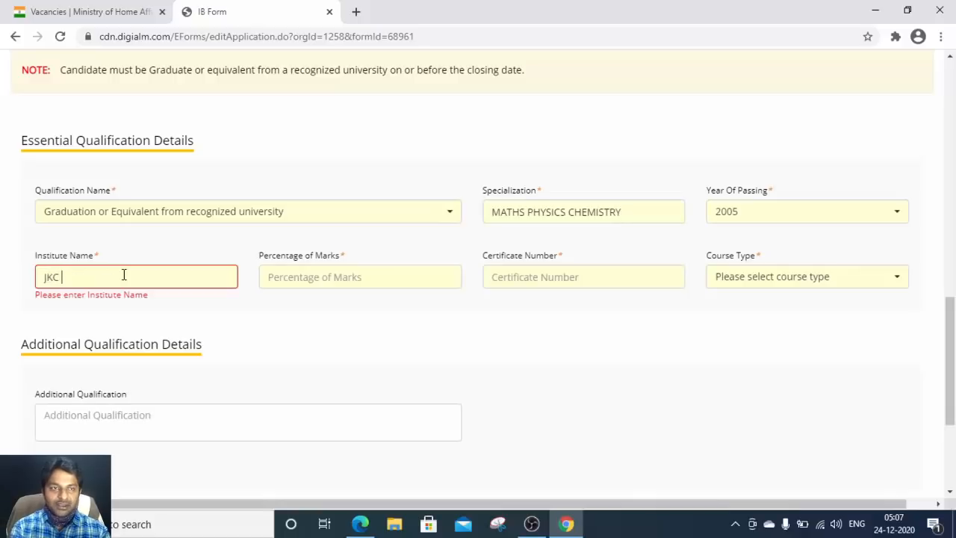
{"action": "type", "text": " OLLEGE"}
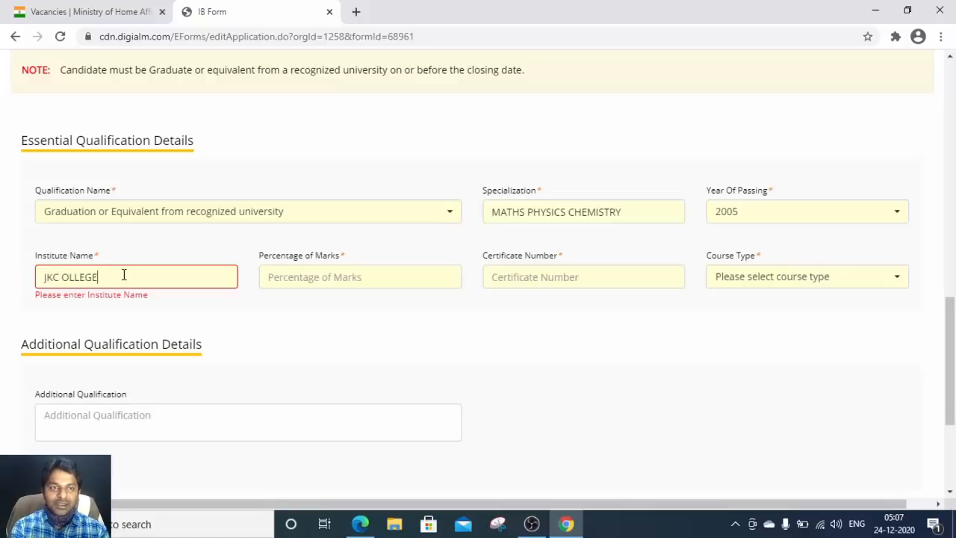
{"action": "key", "text": "BackSpace"}
{"action": "key", "text": "BackSpace"}
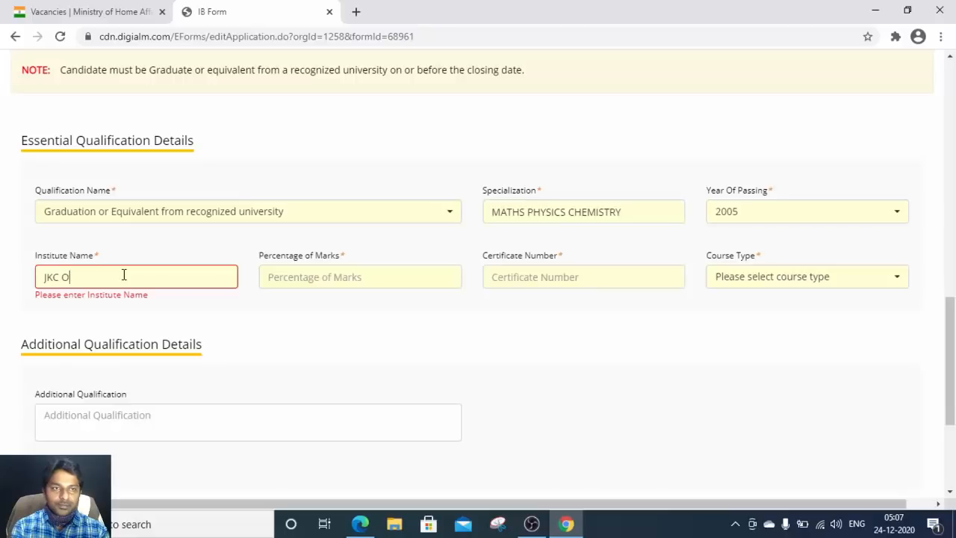
{"action": "type", "text": "COLLEGE"}
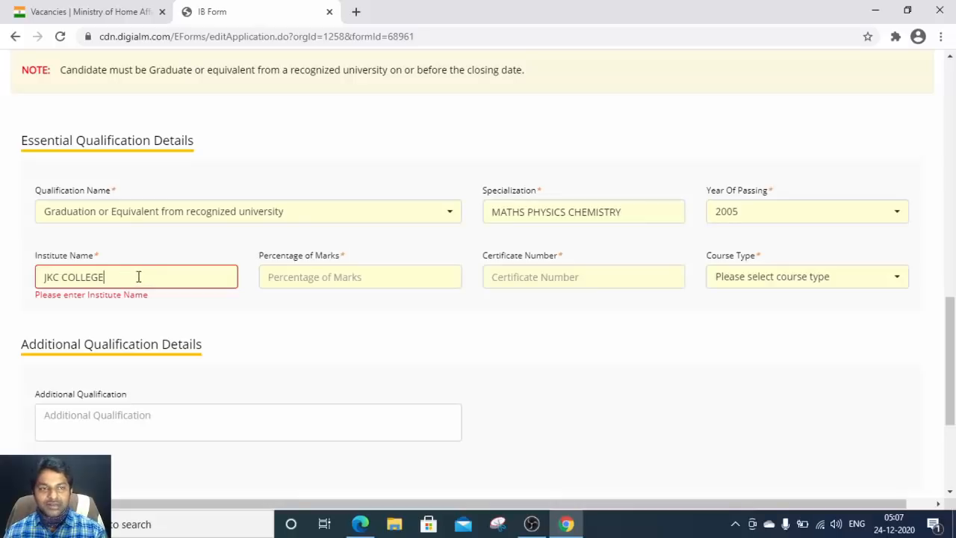
{"action": "left_click", "coordinate": [284, 281]}
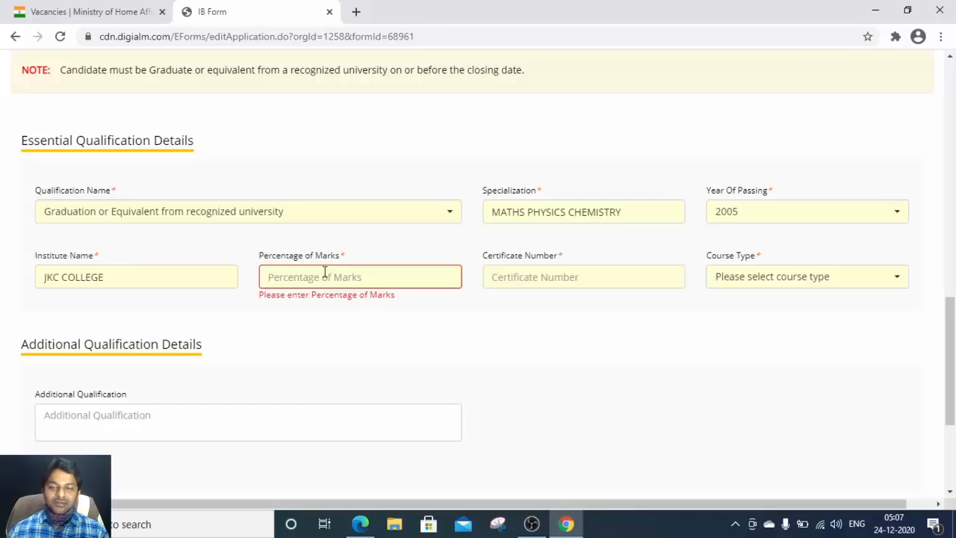
{"action": "type", "text": "75"}
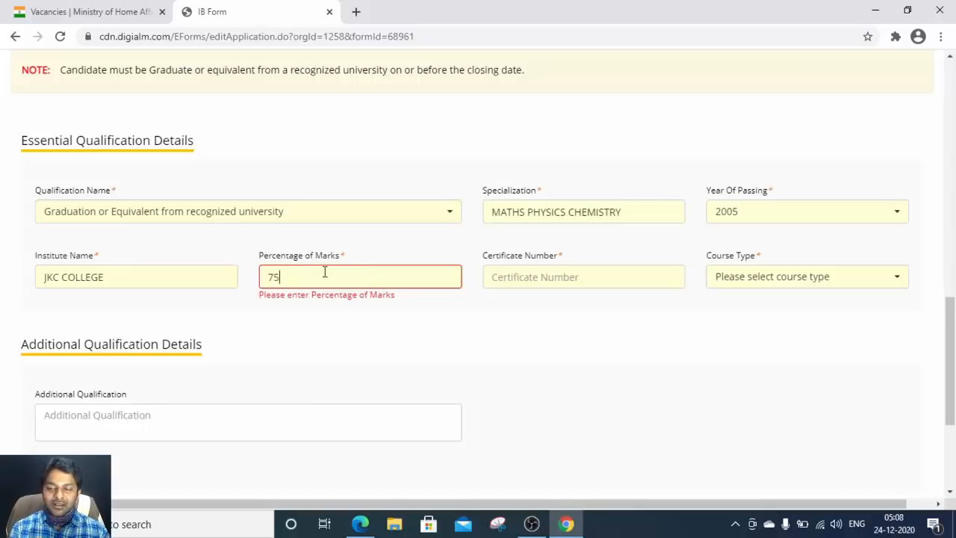
{"action": "type", "text": ".6"}
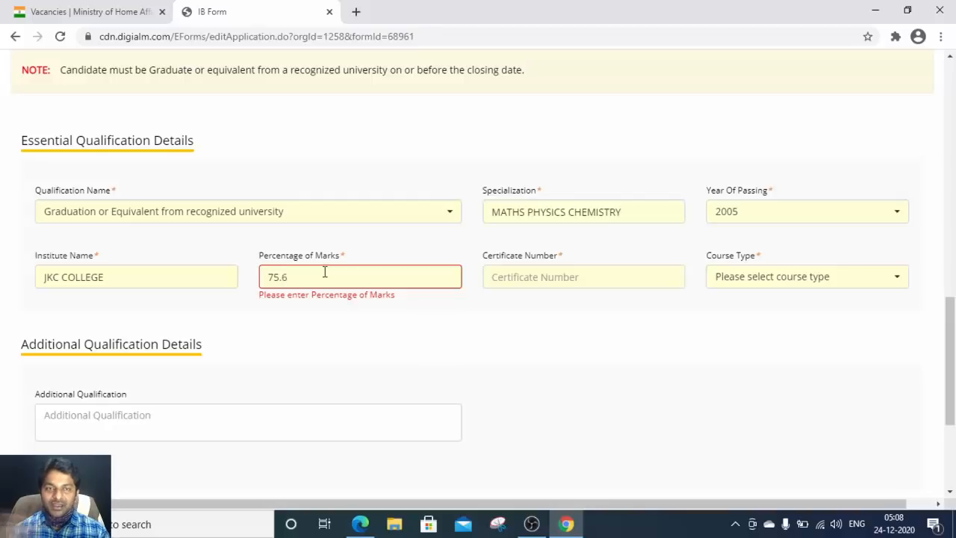
{"action": "left_click", "coordinate": [528, 277]}
{"action": "key", "text": "alt+Tab"}
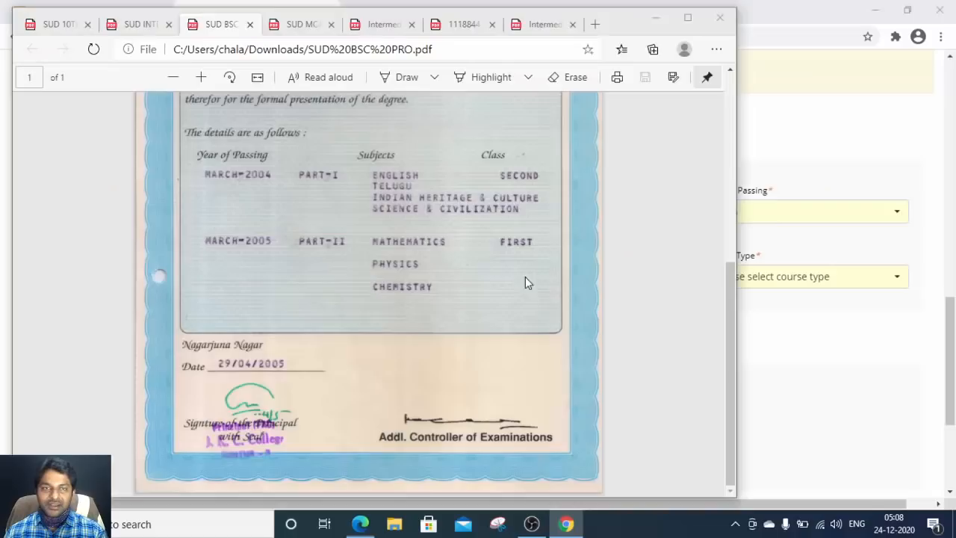
{"action": "scroll", "coordinate": [363, 230], "scroll_direction": "up", "scroll_amount": 5}
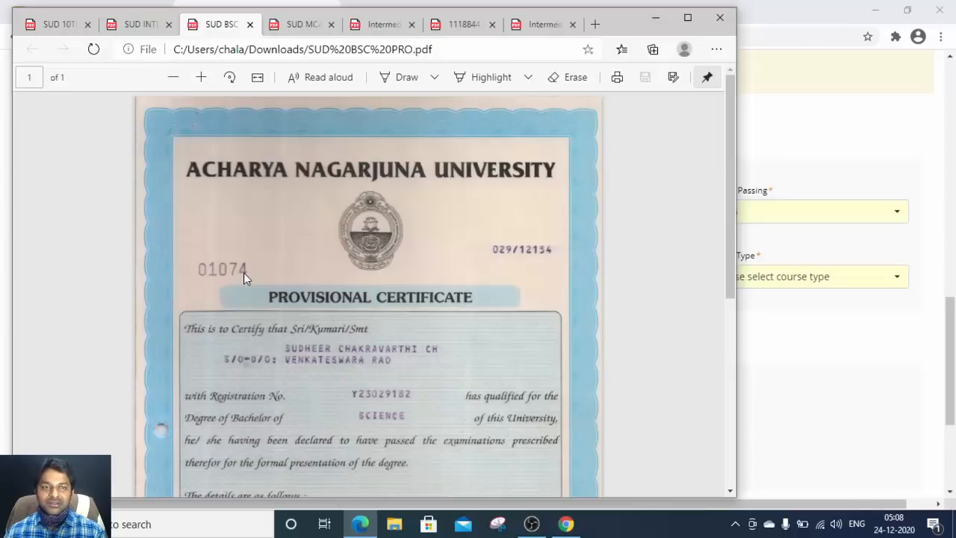
{"action": "key", "text": "alt+Tab"}
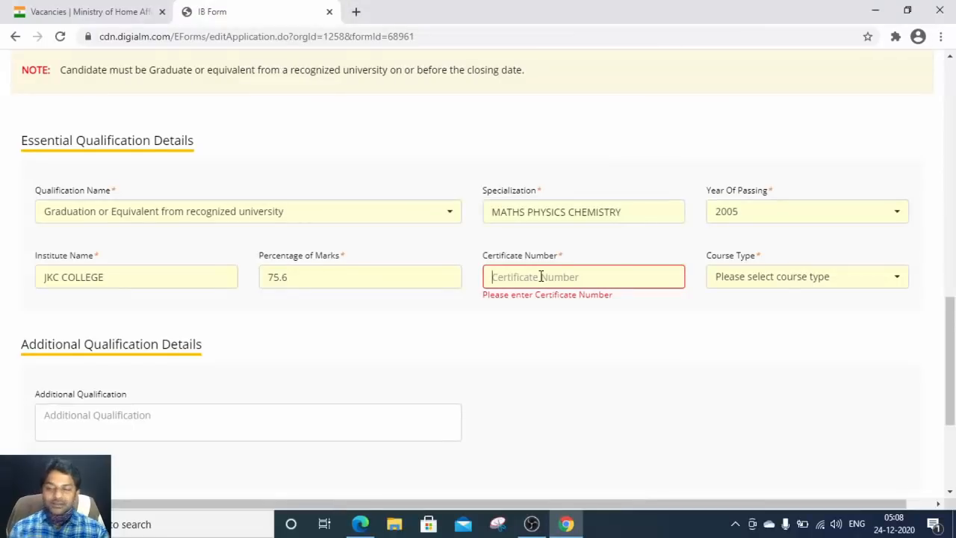
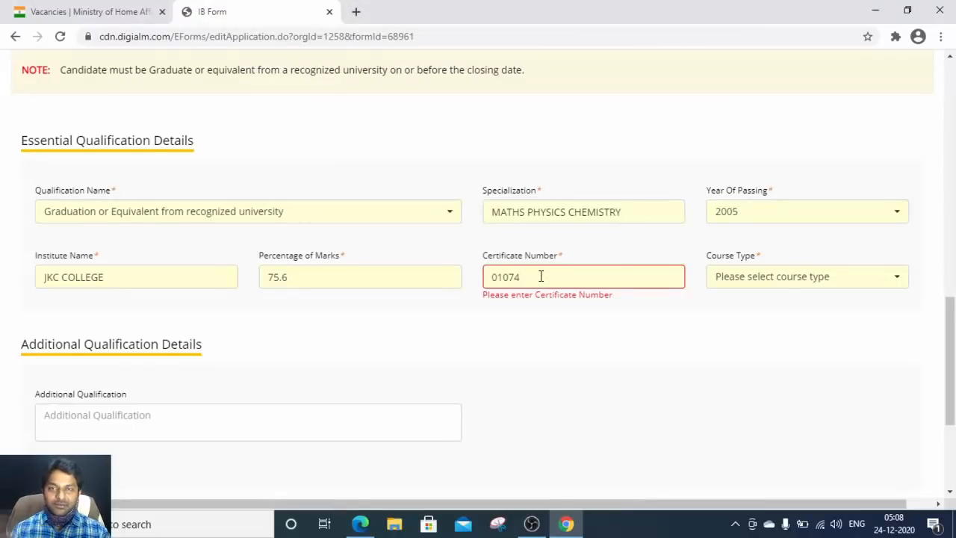
Step: Enter the graduation certificate number and set course type to R(Regular)
{"action": "left_click", "coordinate": [751, 278]}
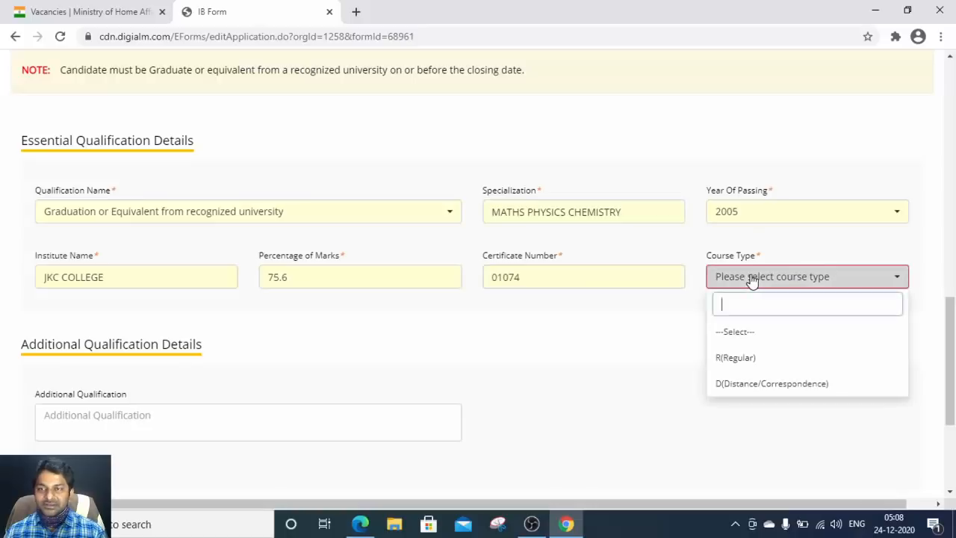
{"action": "left_click", "coordinate": [751, 358]}
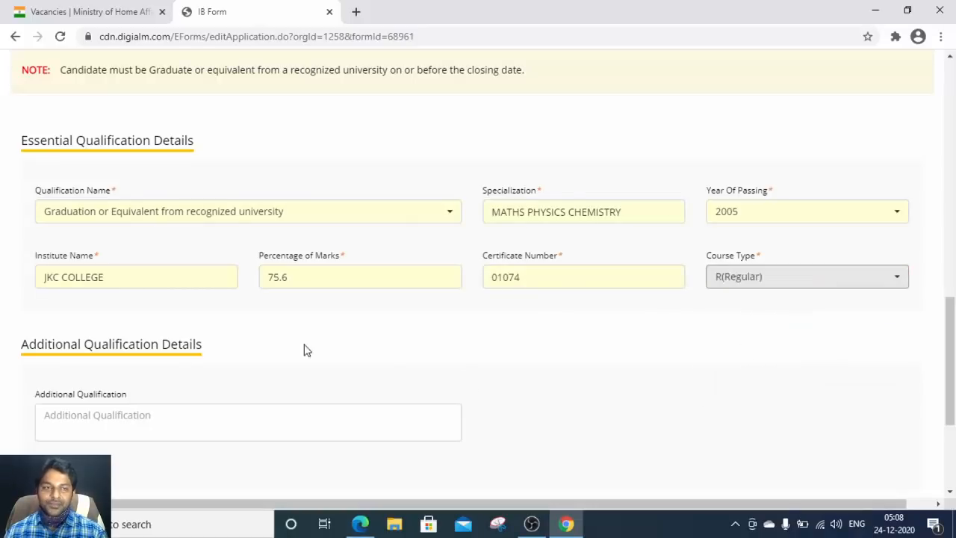
Step: Answer Yes to Knowledge of Computers and save the qualification details
{"action": "scroll", "coordinate": [217, 335], "scroll_direction": "down", "scroll_amount": 1}
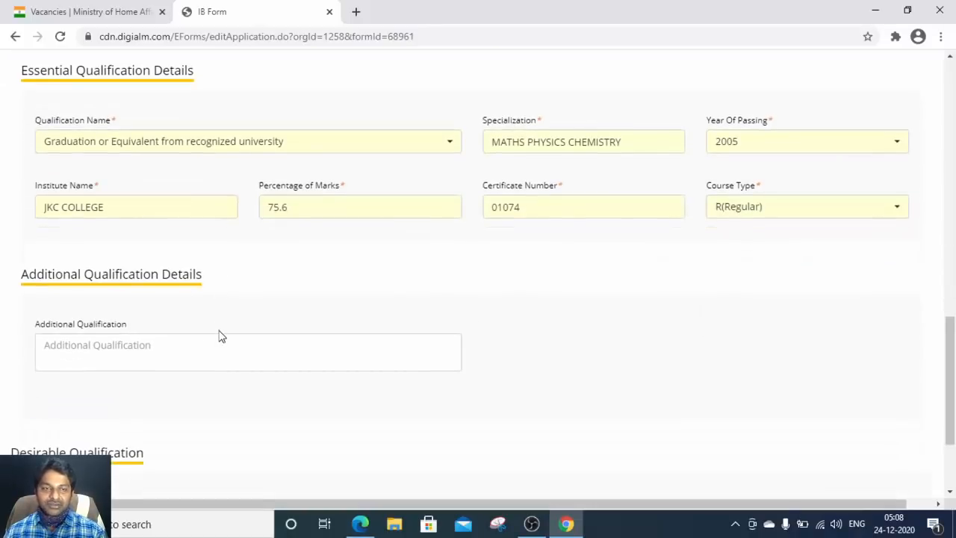
{"action": "left_click", "coordinate": [76, 350]}
{"action": "scroll", "coordinate": [79, 350], "scroll_direction": "down", "scroll_amount": 2}
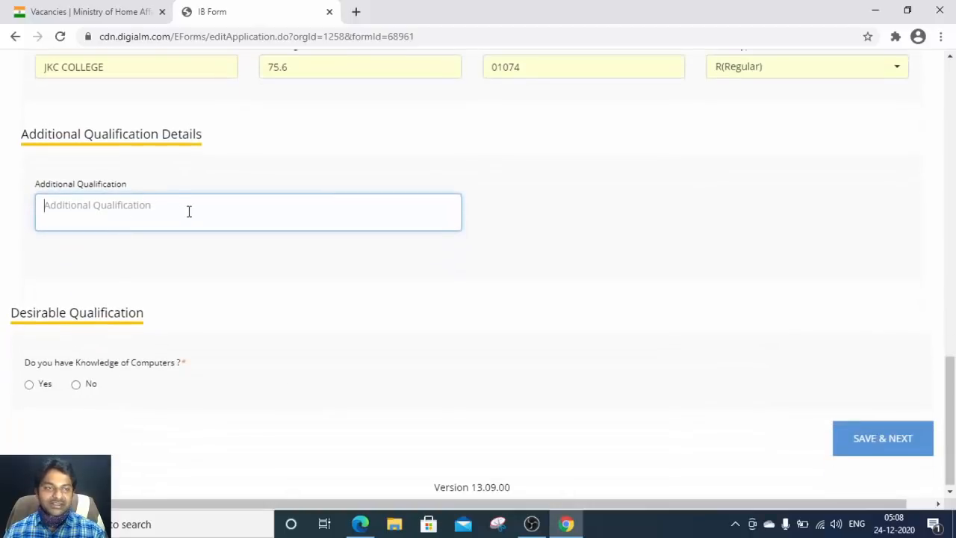
{"action": "scroll", "coordinate": [170, 325], "scroll_direction": "down", "scroll_amount": 1}
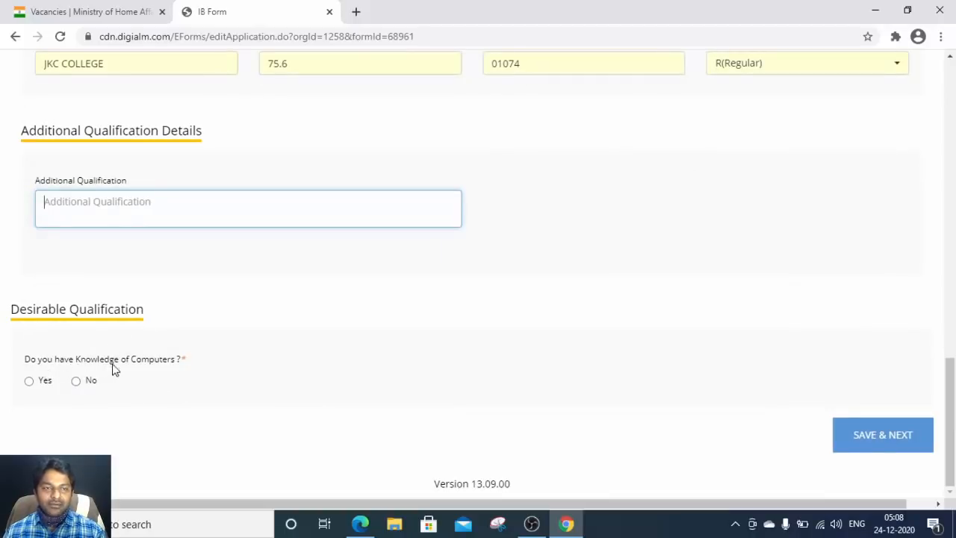
{"action": "left_click", "coordinate": [29, 381]}
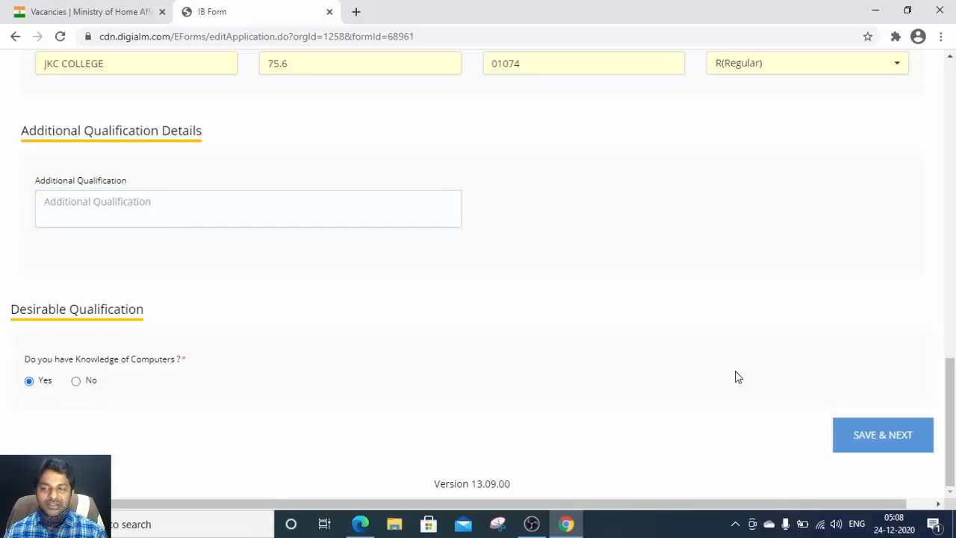
{"action": "left_click", "coordinate": [910, 438]}
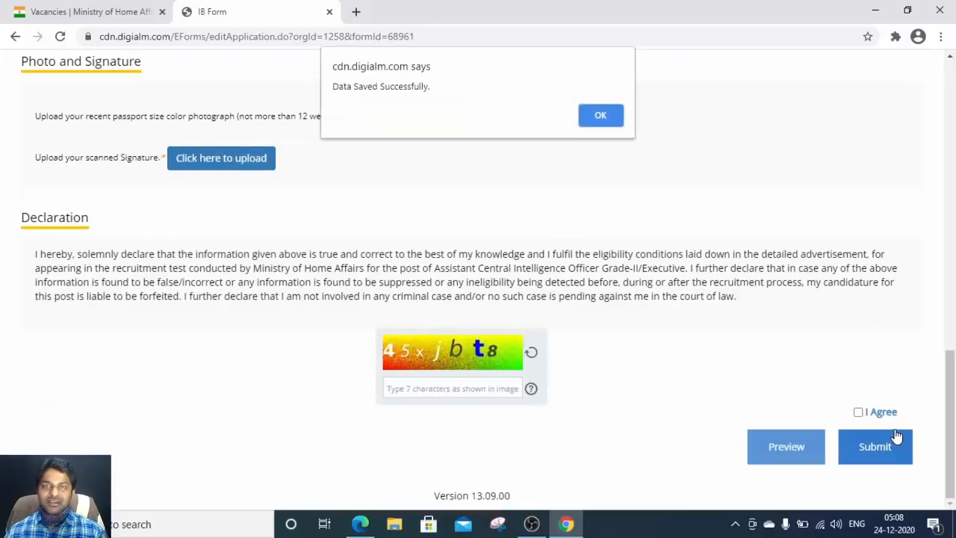
{"action": "left_click", "coordinate": [611, 118]}
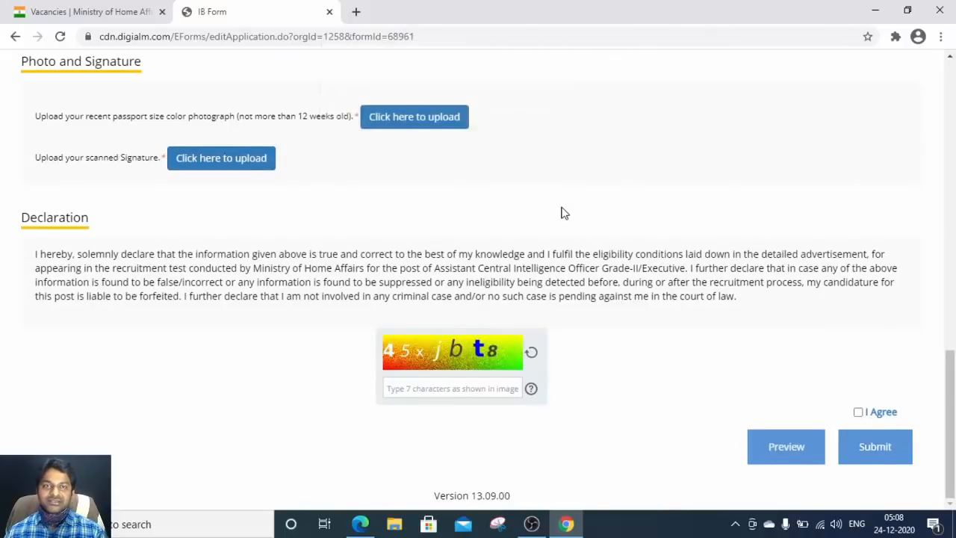
{"action": "scroll", "coordinate": [559, 213], "scroll_direction": "up", "scroll_amount": 7}
{"action": "scroll", "coordinate": [553, 213], "scroll_direction": "up", "scroll_amount": 4}
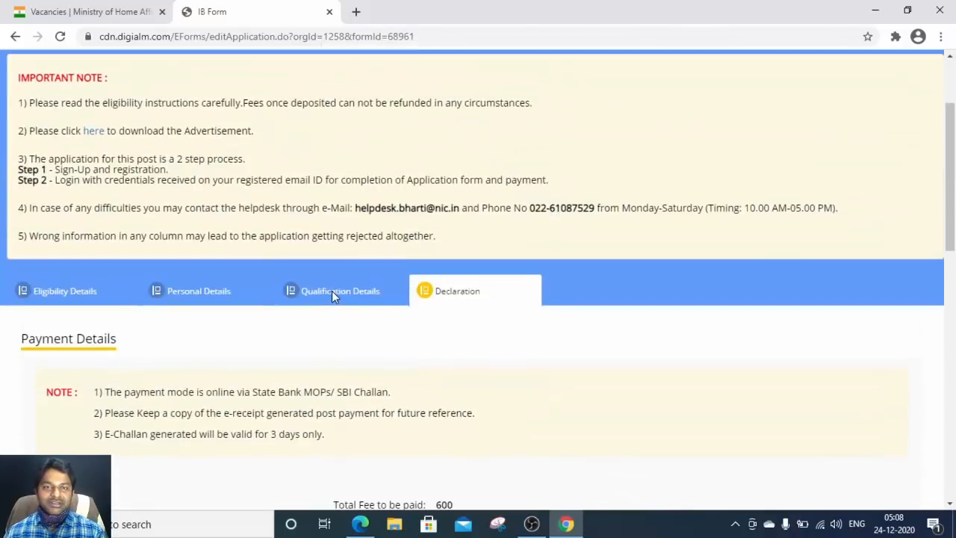
{"action": "scroll", "coordinate": [550, 271], "scroll_direction": "down", "scroll_amount": 15}
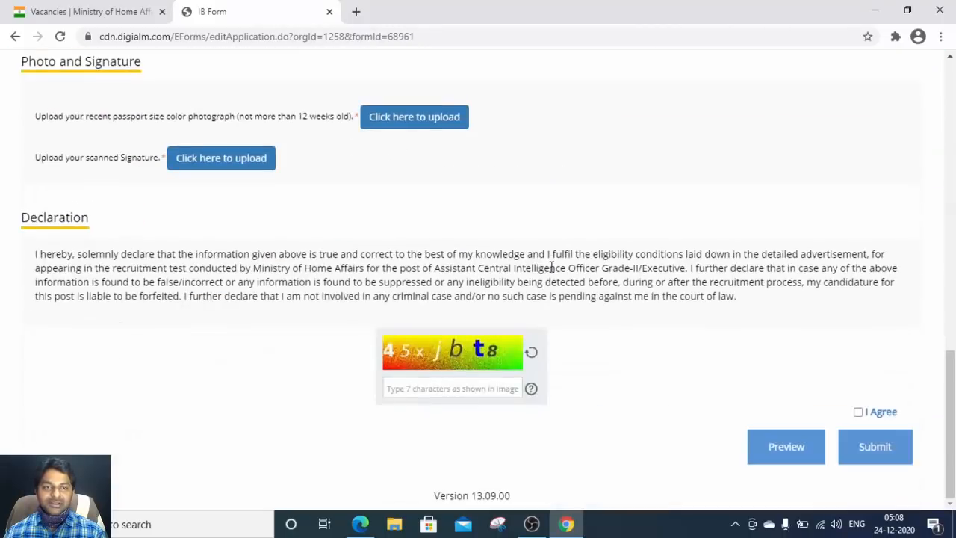
{"action": "scroll", "coordinate": [551, 268], "scroll_direction": "up", "scroll_amount": 7}
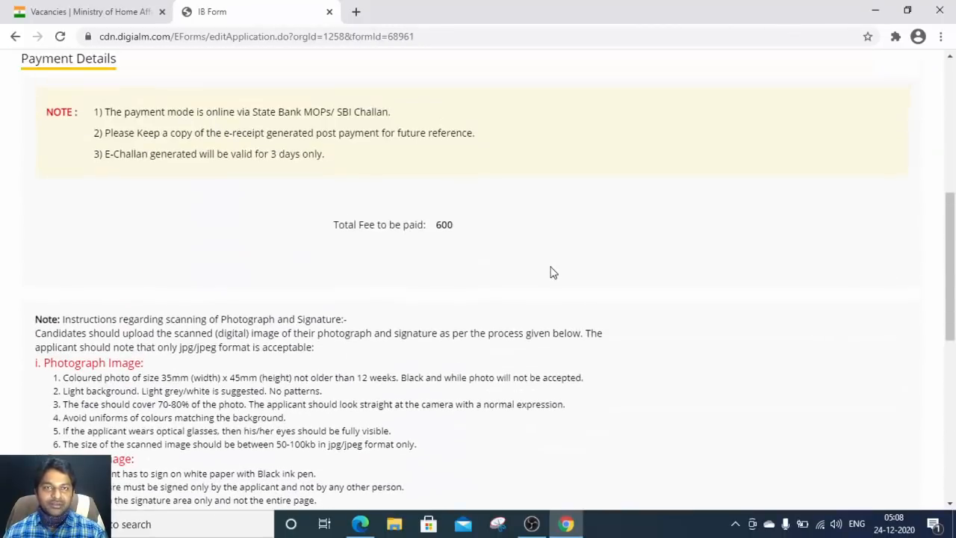
{"action": "scroll", "coordinate": [441, 254], "scroll_direction": "up", "scroll_amount": 1}
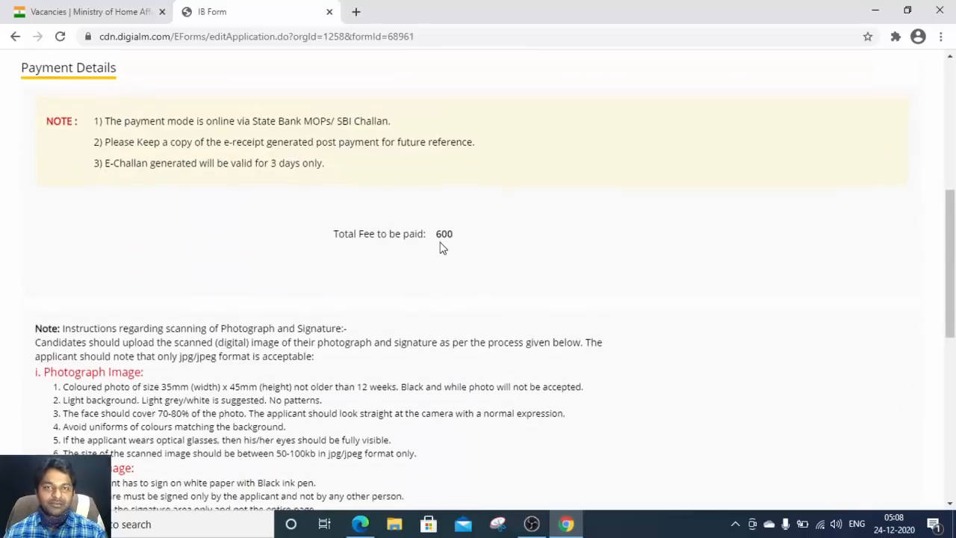
{"action": "scroll", "coordinate": [458, 302], "scroll_direction": "down", "scroll_amount": 8}
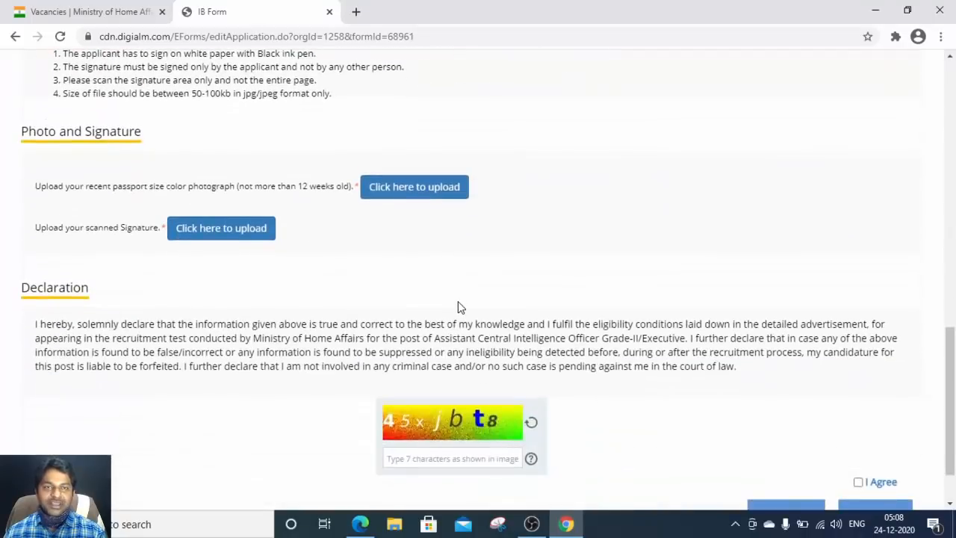
{"action": "scroll", "coordinate": [458, 302], "scroll_direction": "down", "scroll_amount": 1}
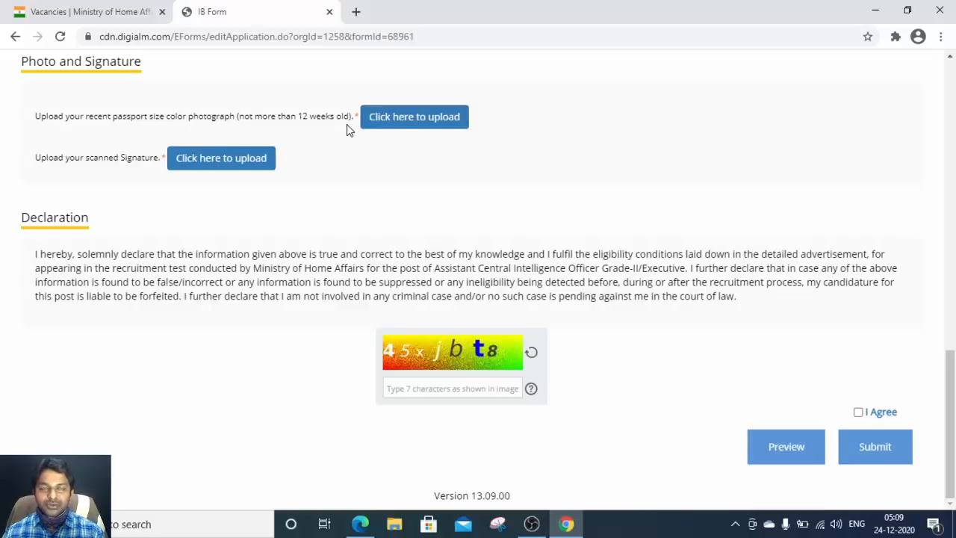
Step: Upload the PHOTO file from Downloads as the photograph
{"action": "left_click", "coordinate": [413, 118]}
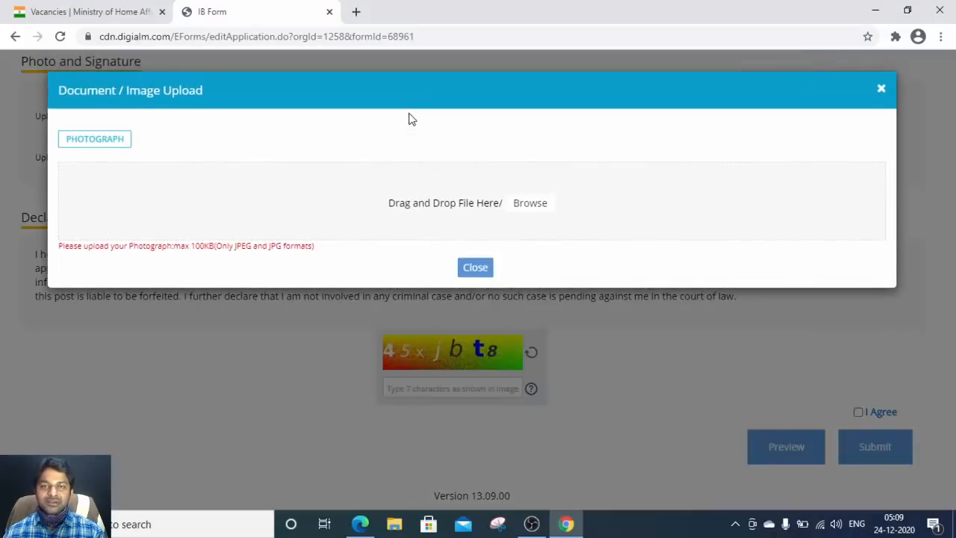
{"action": "left_click", "coordinate": [531, 207]}
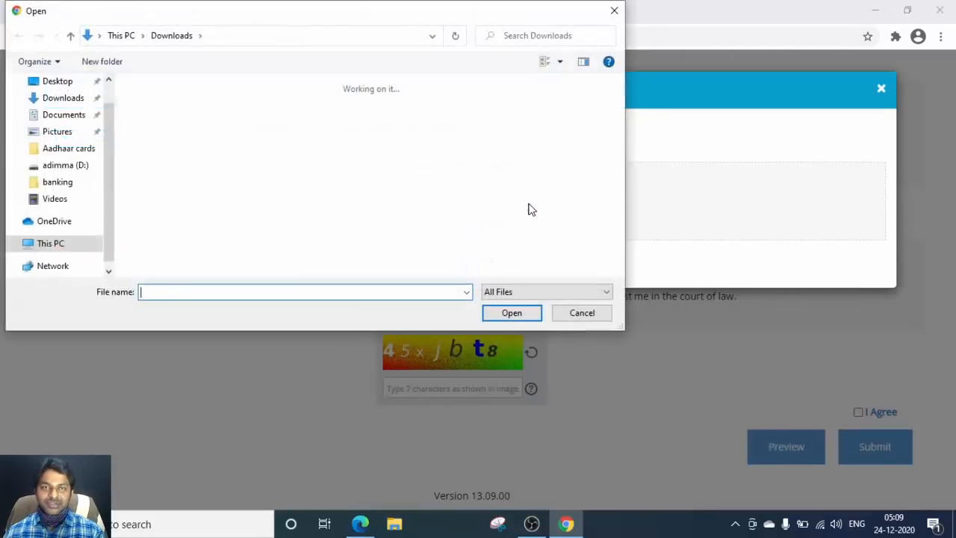
{"action": "left_click", "coordinate": [335, 126]}
{"action": "double_click", "coordinate": [335, 125]}
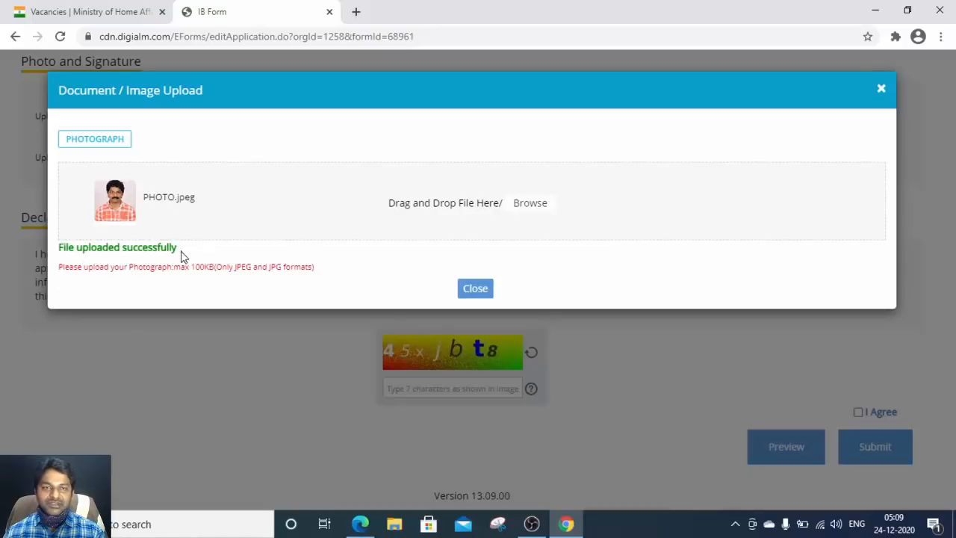
{"action": "left_click", "coordinate": [473, 289]}
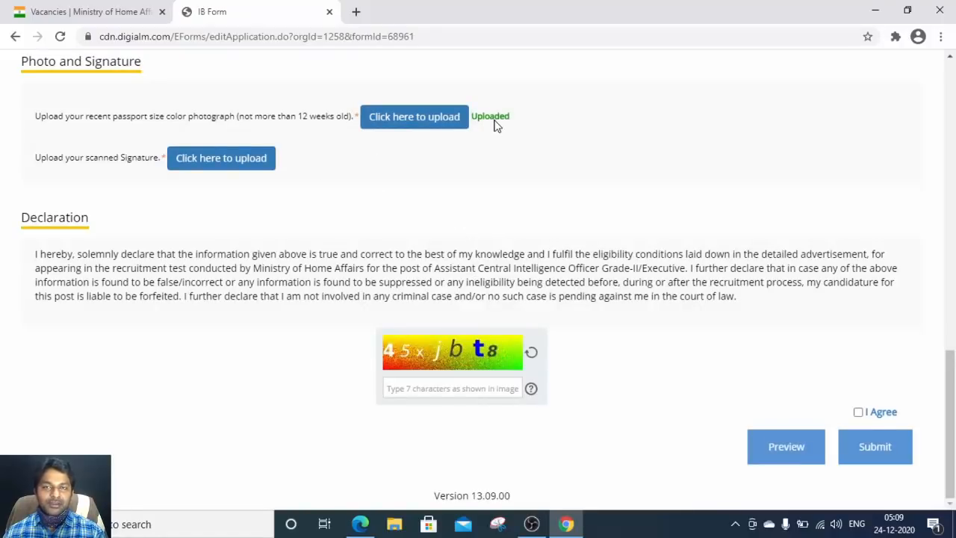
Step: Upload the signature image file as the scanned signature
{"action": "left_click", "coordinate": [202, 159]}
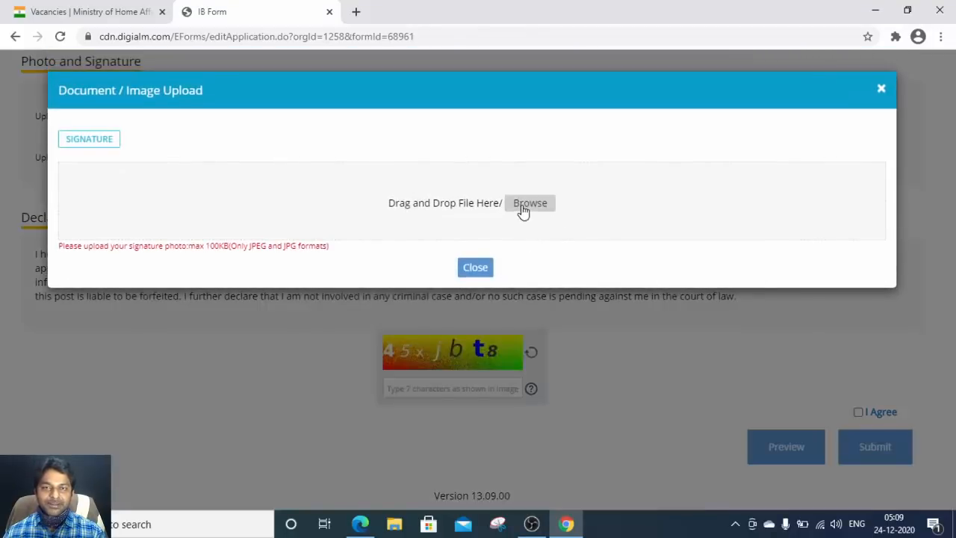
{"action": "left_click", "coordinate": [523, 209]}
{"action": "double_click", "coordinate": [180, 117]}
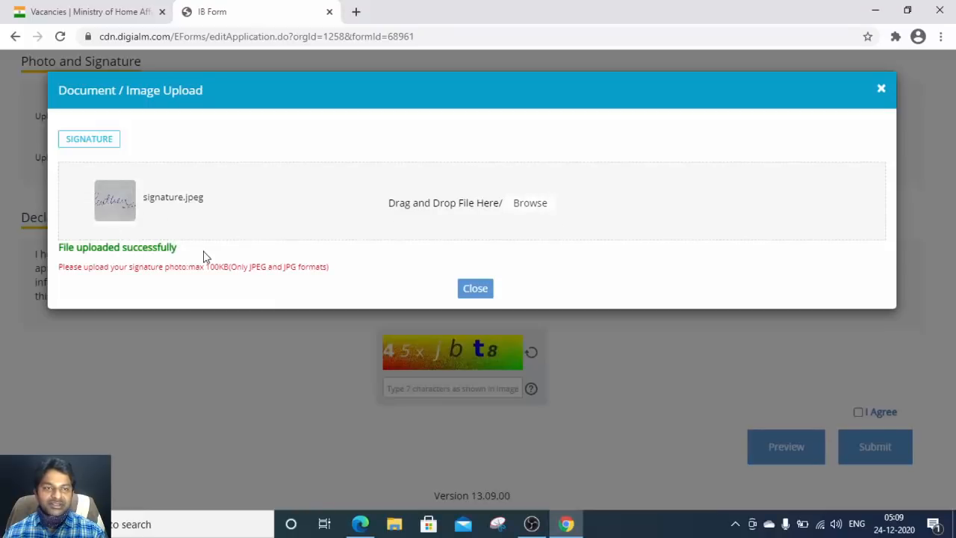
{"action": "left_click", "coordinate": [480, 289]}
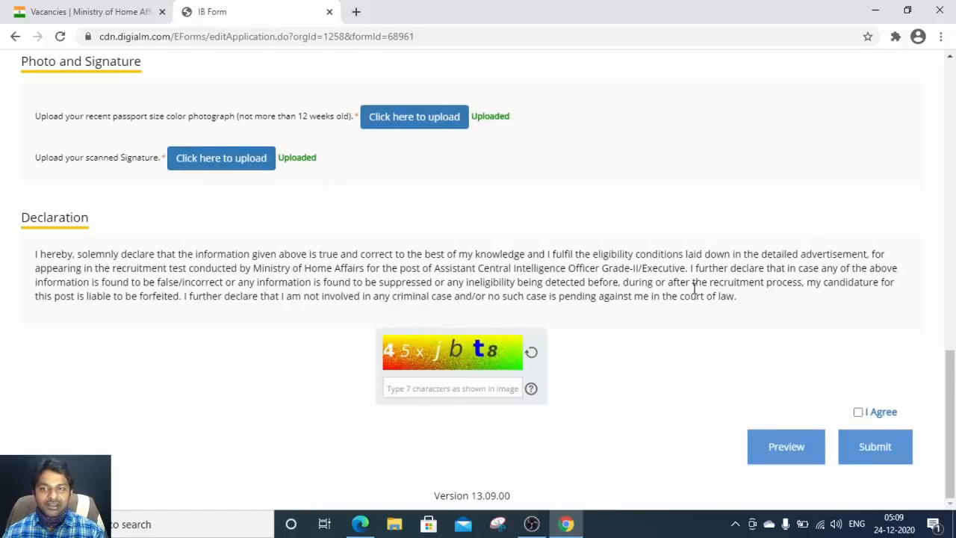
Step: Enter the captcha characters shown on the page, correcting the capitalisation
{"action": "left_click", "coordinate": [409, 386]}
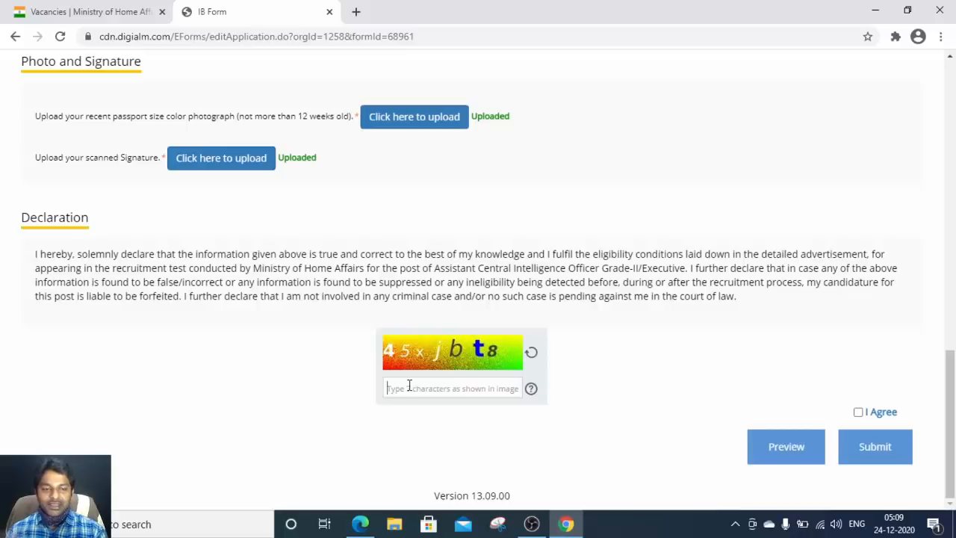
{"action": "type", "text": "45"}
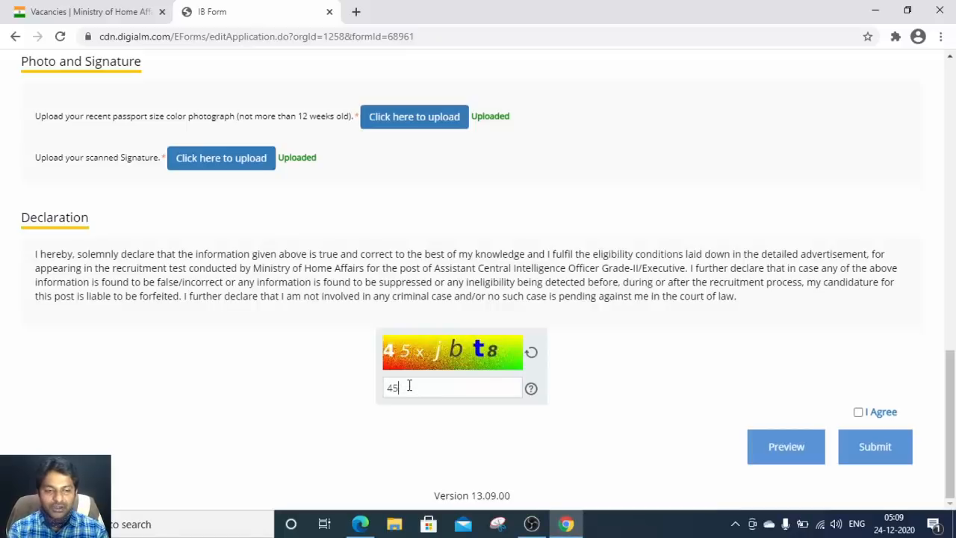
{"action": "type", "text": "X"}
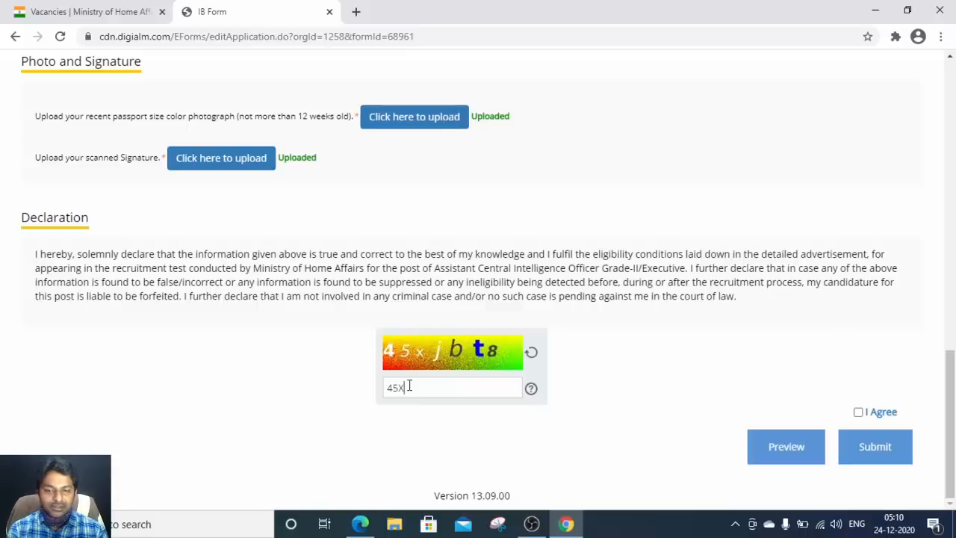
{"action": "key", "text": "BackSpace"}
{"action": "type", "text": "x"}
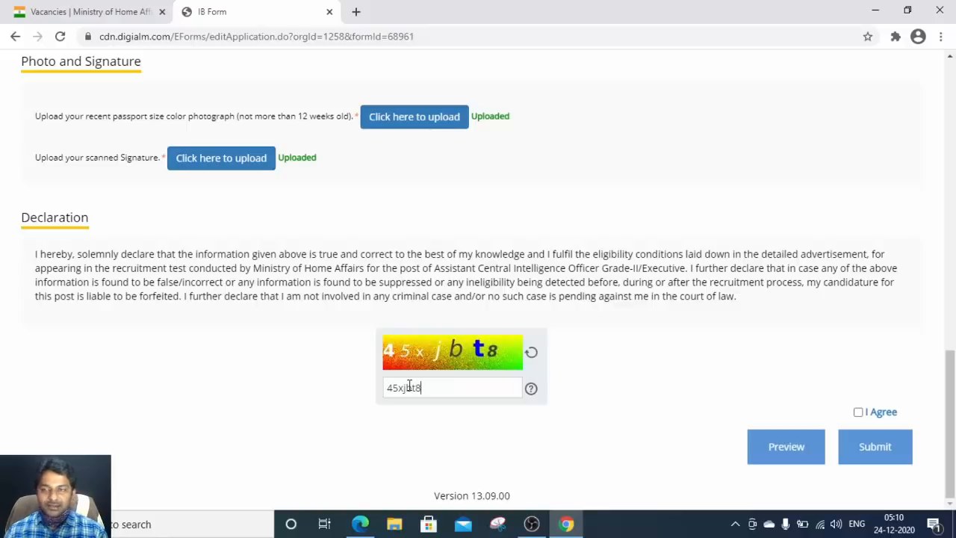
Step: Accept the declaration and submit the application, confirming the prompt
{"action": "left_click", "coordinate": [858, 413]}
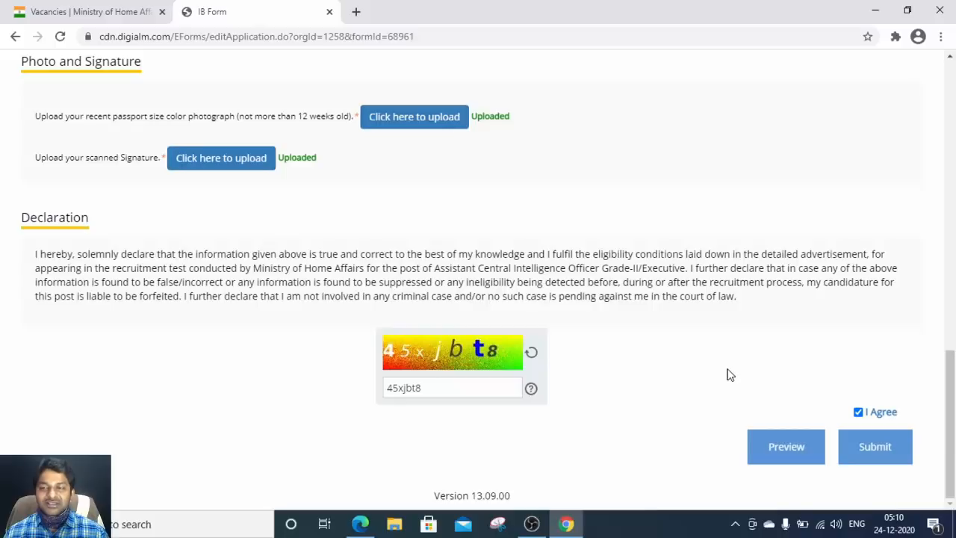
{"action": "left_click", "coordinate": [876, 447]}
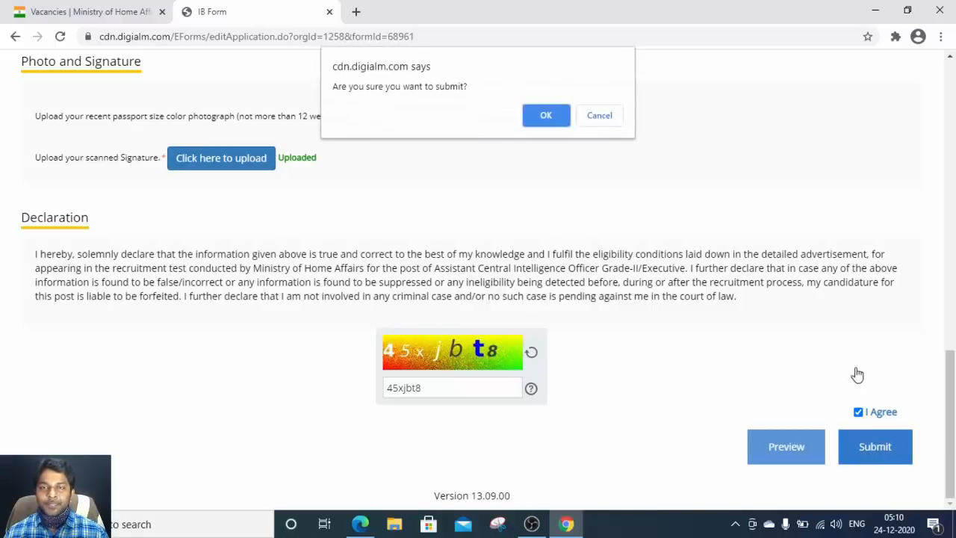
{"action": "left_click", "coordinate": [547, 116]}
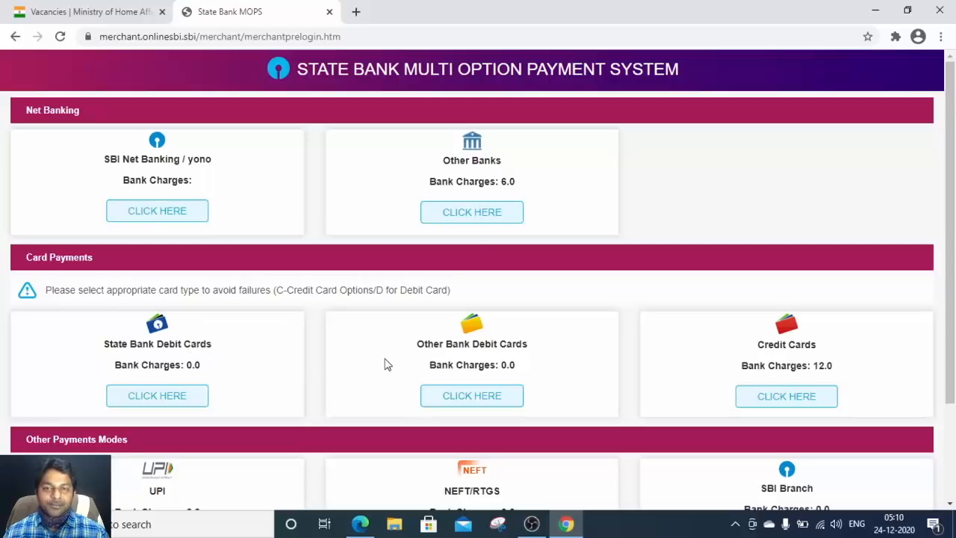
{"action": "scroll", "coordinate": [449, 362], "scroll_direction": "down", "scroll_amount": 3}
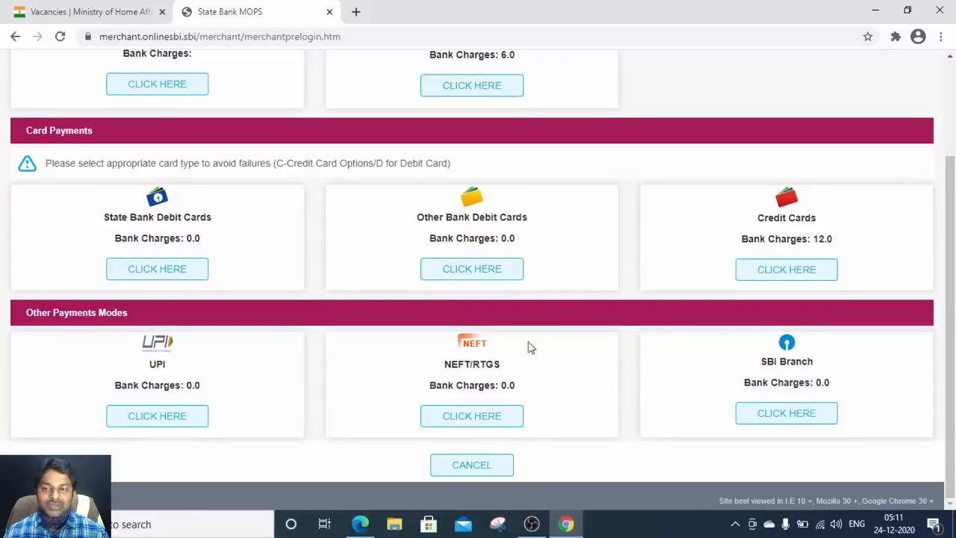
{"action": "scroll", "coordinate": [446, 196], "scroll_direction": "up", "scroll_amount": 3}
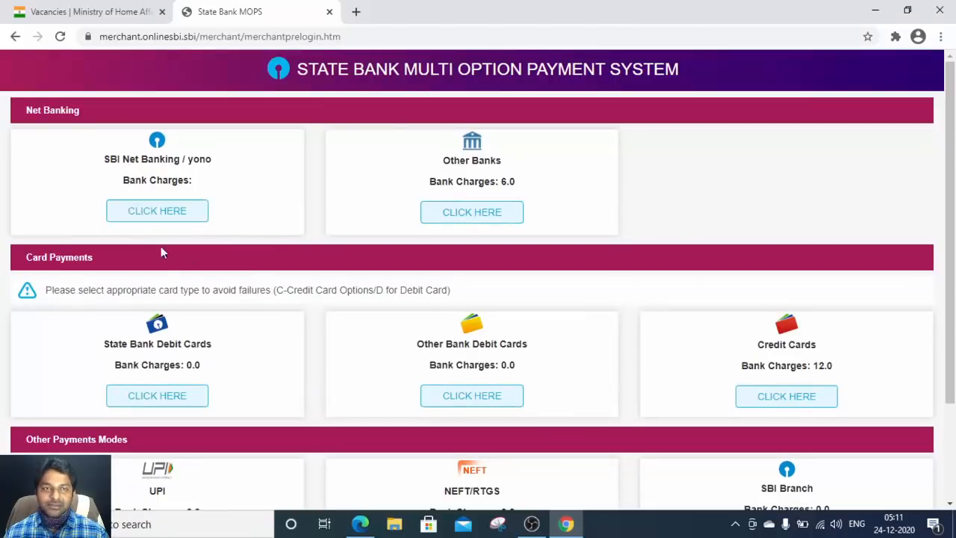
Step: Pay the Rs 600.00 fee by State Bank debit card, confirming twice to reach the EDCILDRCARD card details page
{"action": "left_click", "coordinate": [179, 396]}
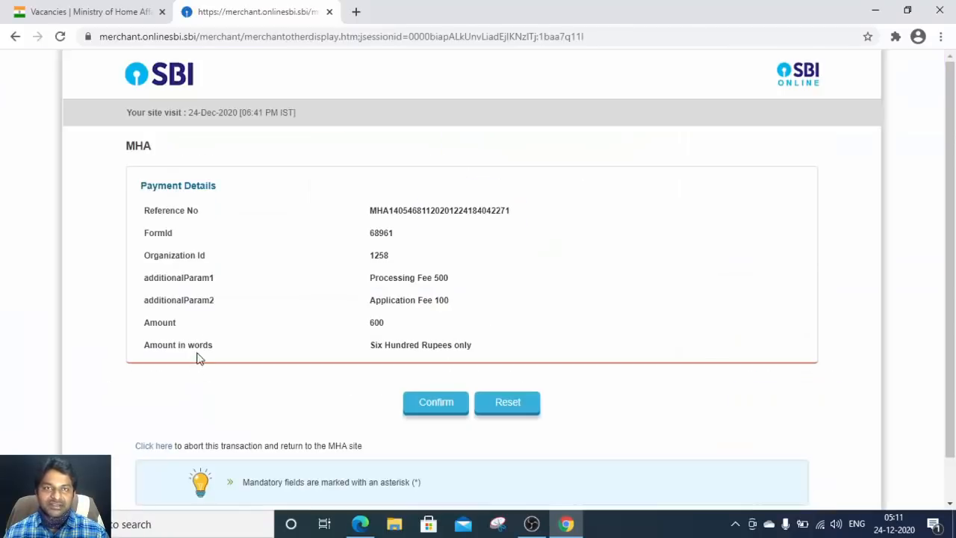
{"action": "left_click", "coordinate": [430, 403]}
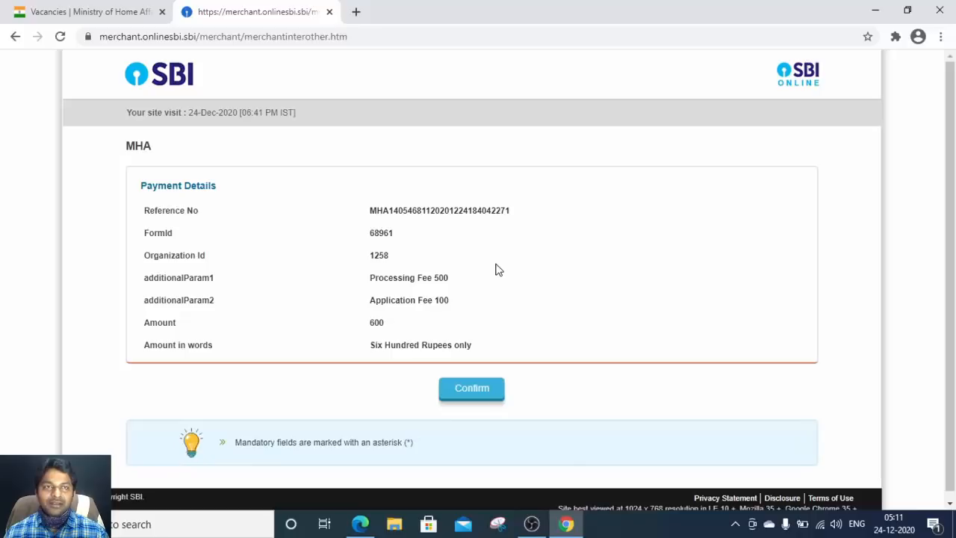
{"action": "scroll", "coordinate": [497, 333], "scroll_direction": "down", "scroll_amount": 1}
{"action": "left_click", "coordinate": [464, 385]}
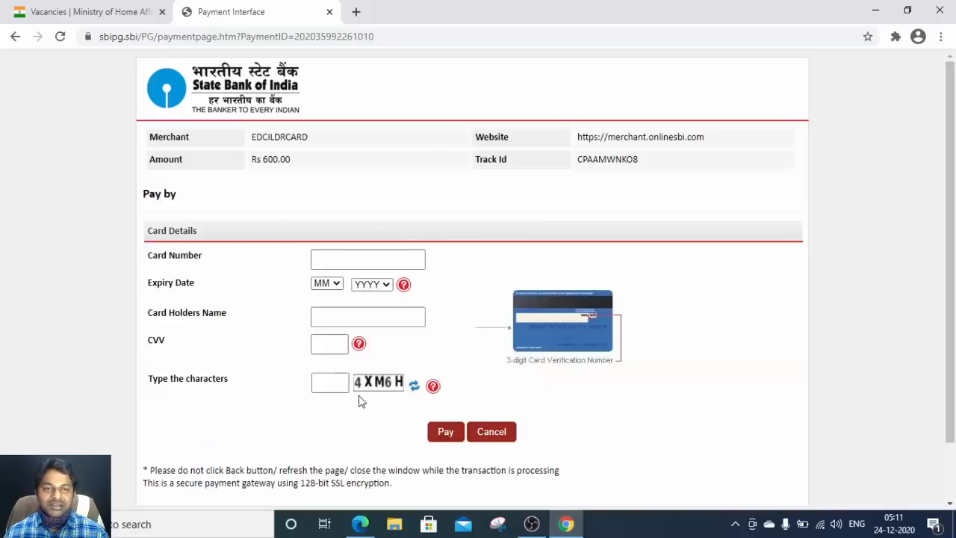
{"action": "scroll", "coordinate": [449, 369], "scroll_direction": "down", "scroll_amount": 2}
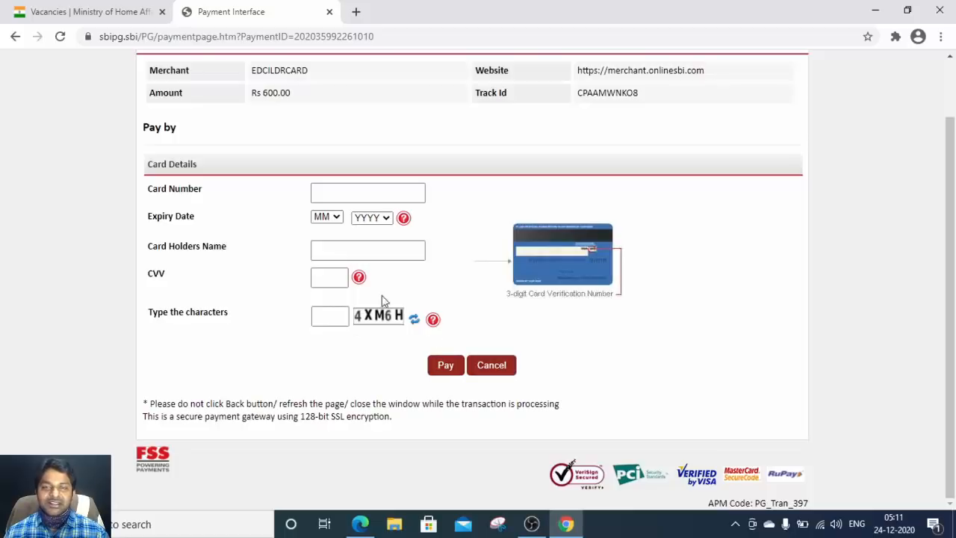
{"action": "scroll", "coordinate": [461, 194], "scroll_direction": "up", "scroll_amount": 2}
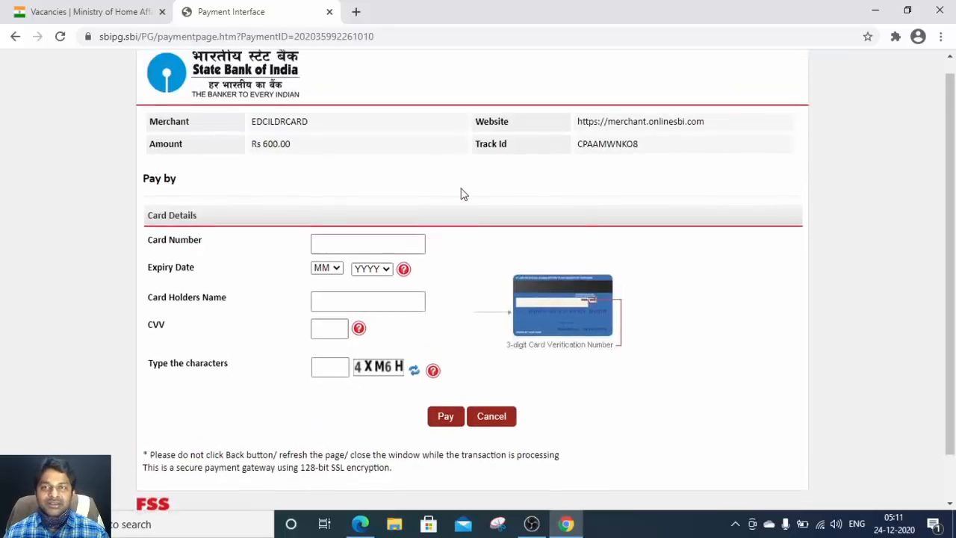